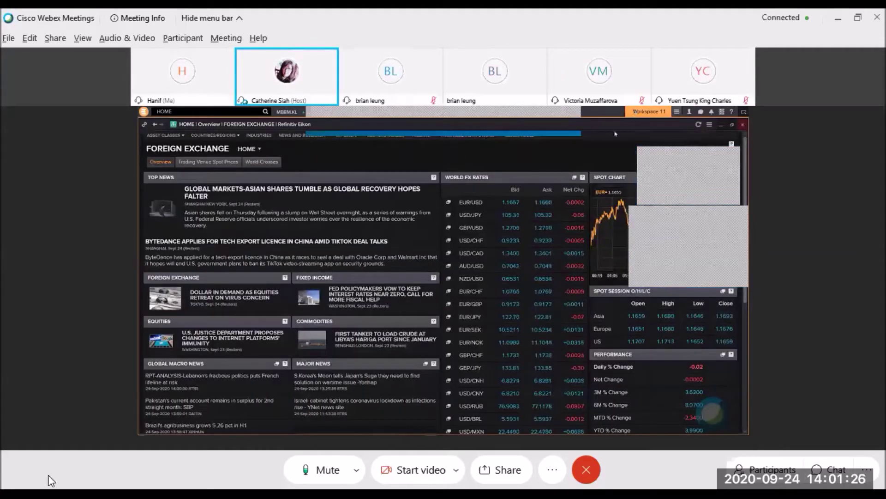
- Zoom in on the shared content and switch the meeting view to full screen
{"action": "mouse_move", "coordinate": [59, 138]}
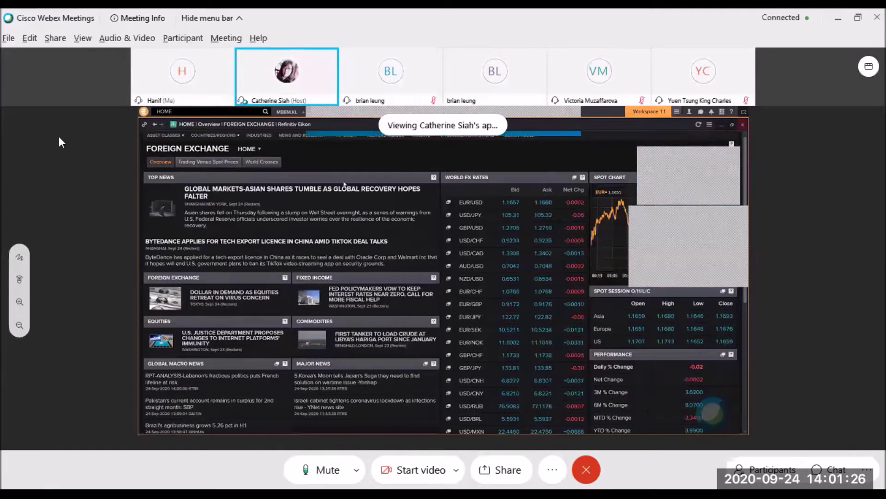
{"action": "left_click", "coordinate": [19, 303]}
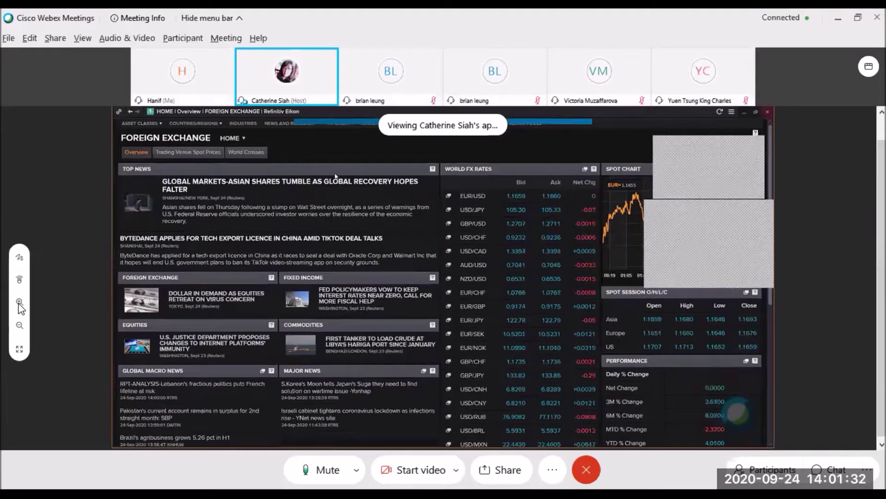
{"action": "left_click", "coordinate": [77, 38]}
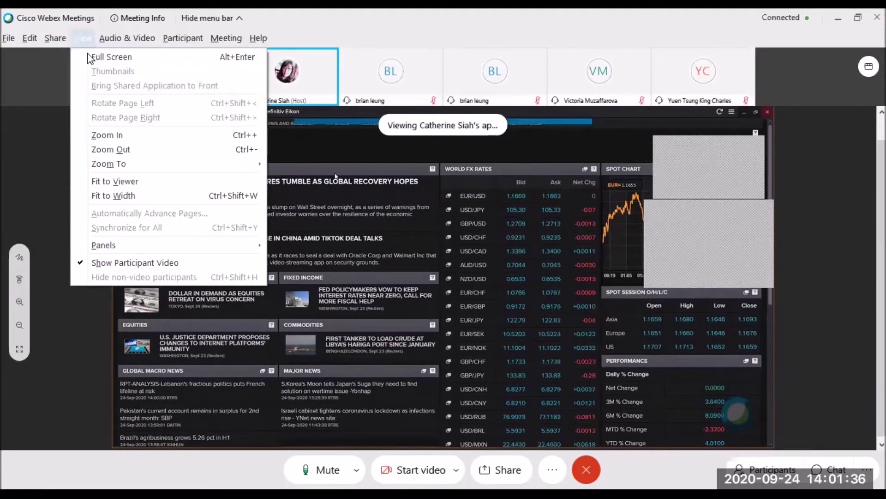
{"action": "left_click", "coordinate": [89, 57]}
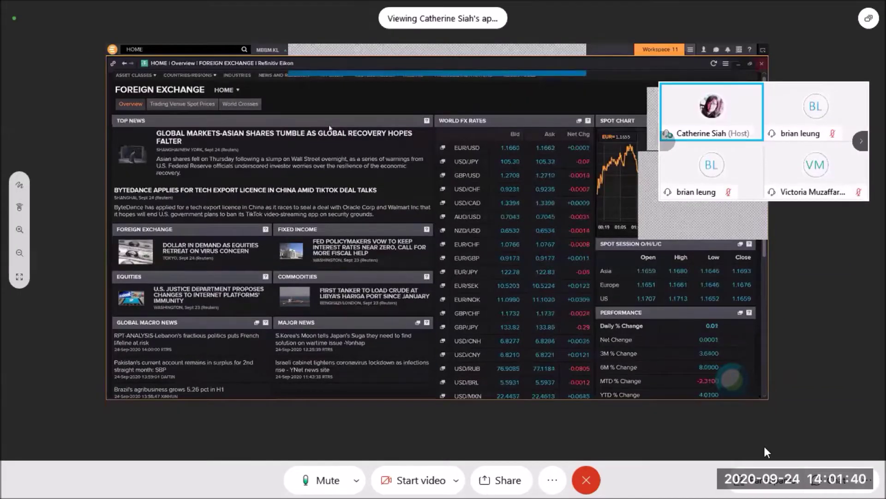
- Switch the floating participant video to active-speaker view, collapse it and move it to the lower-right corner, off the shared content
{"action": "mouse_move", "coordinate": [858, 106]}
{"action": "mouse_move", "coordinate": [831, 99]}
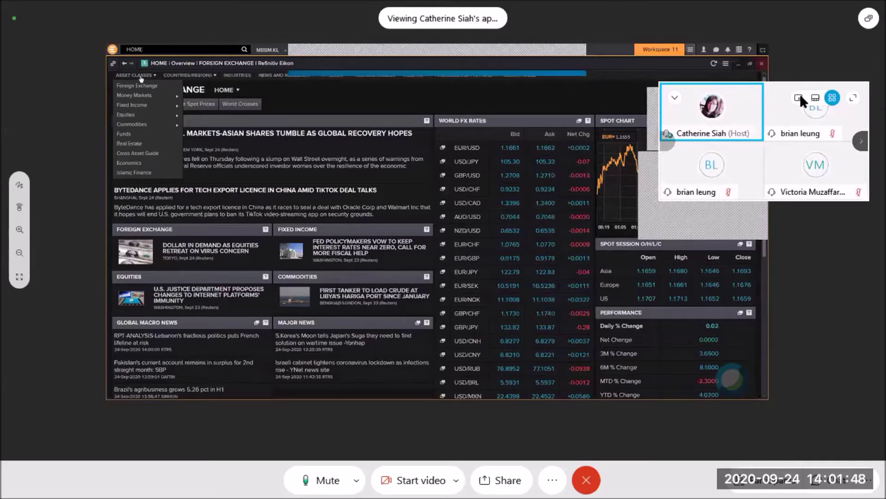
{"action": "left_click", "coordinate": [799, 98]}
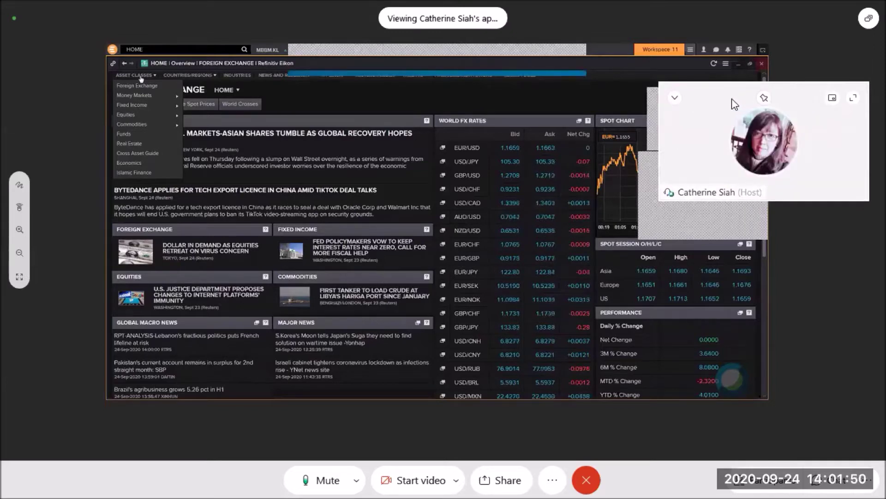
{"action": "left_click", "coordinate": [675, 98]}
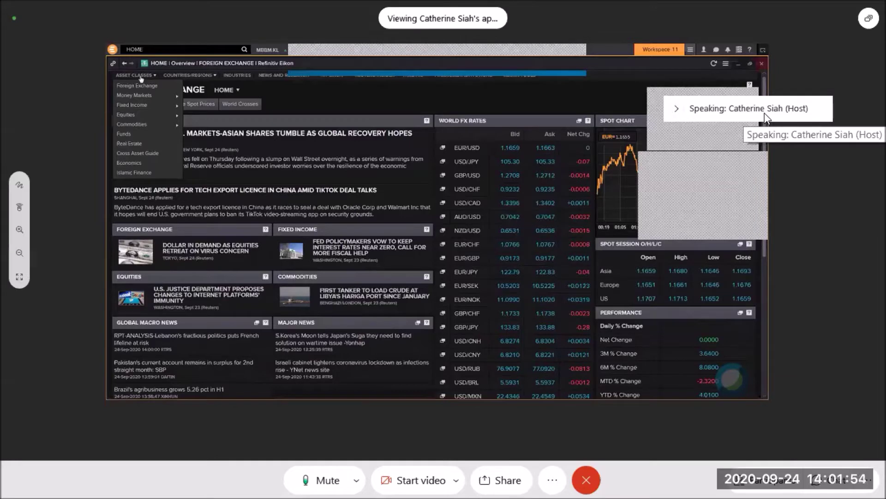
{"action": "left_click_drag", "start_coordinate": [766, 118], "coordinate": [811, 449]}
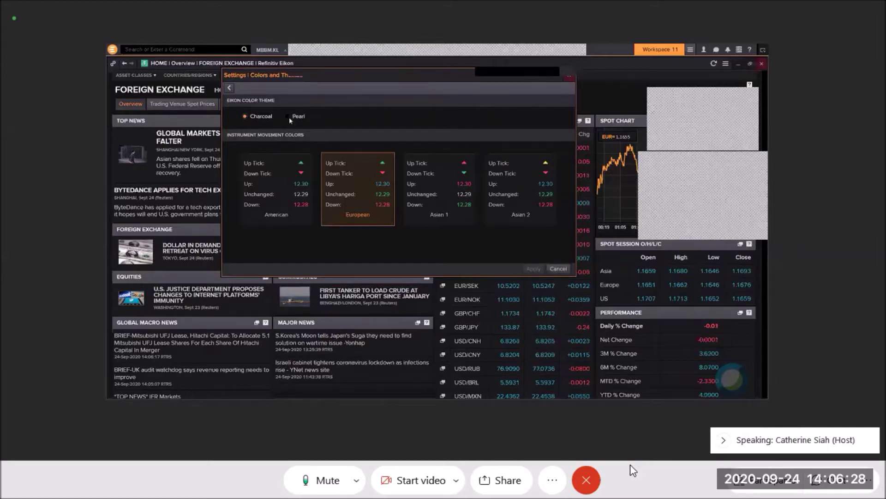
- Leave the color theme settings, view the Desktop settings and close the Settings window
{"action": "left_click", "coordinate": [229, 89]}
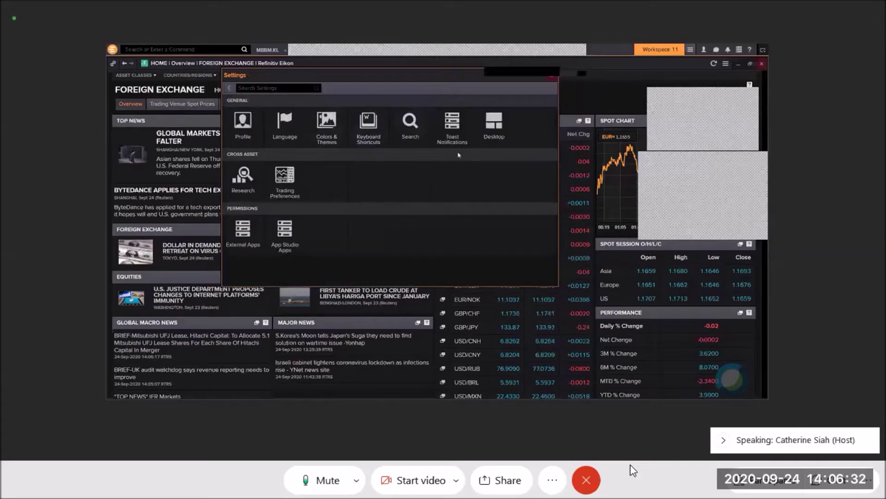
{"action": "left_click", "coordinate": [503, 140]}
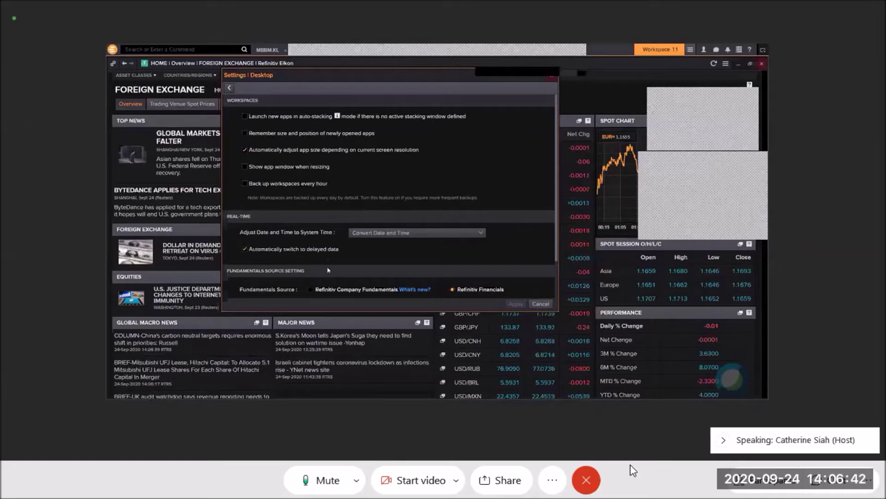
{"action": "left_click", "coordinate": [228, 89]}
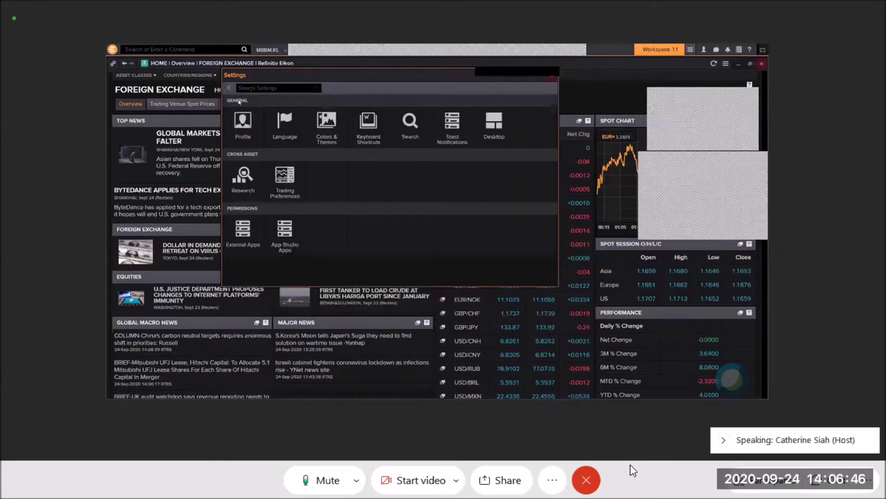
{"action": "left_click", "coordinate": [552, 77]}
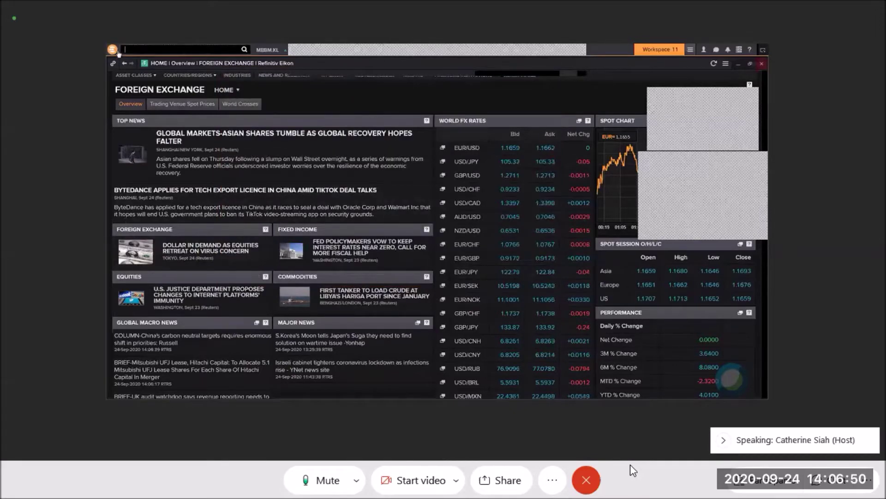
- Open the Contact Us page of the Refinitiv Eikon help
{"action": "left_click", "coordinate": [113, 50]}
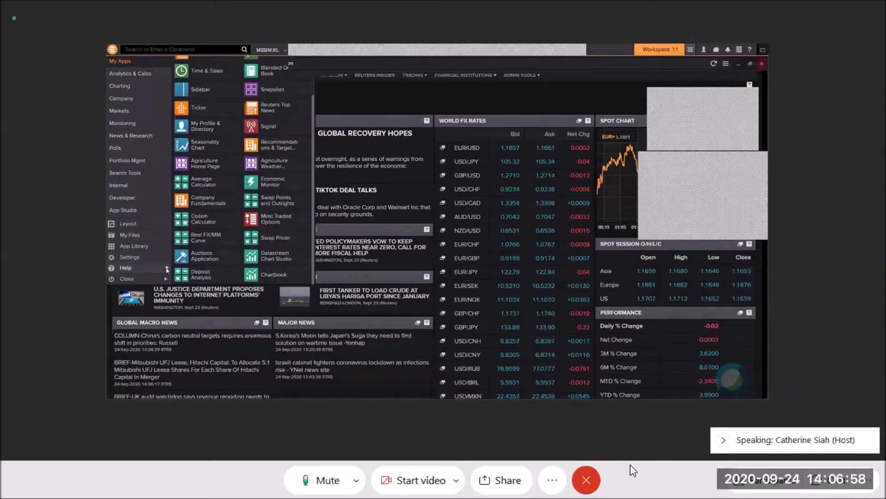
{"action": "left_click", "coordinate": [147, 270]}
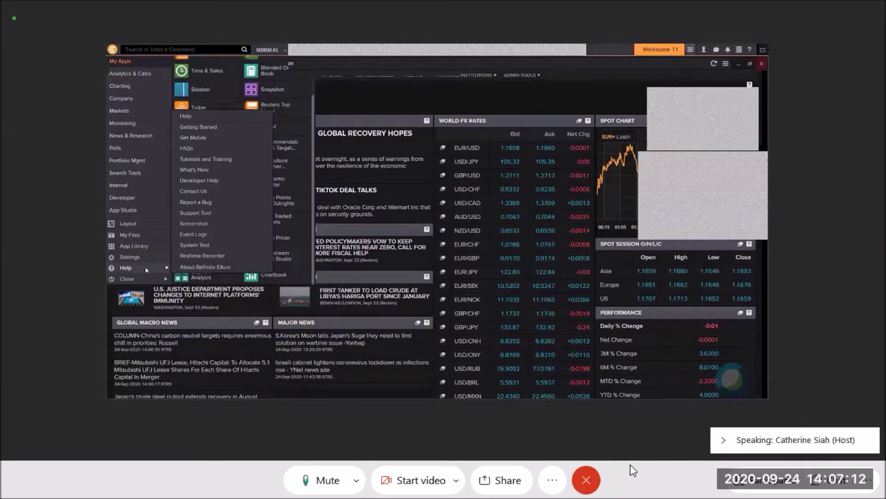
{"action": "left_click", "coordinate": [203, 191]}
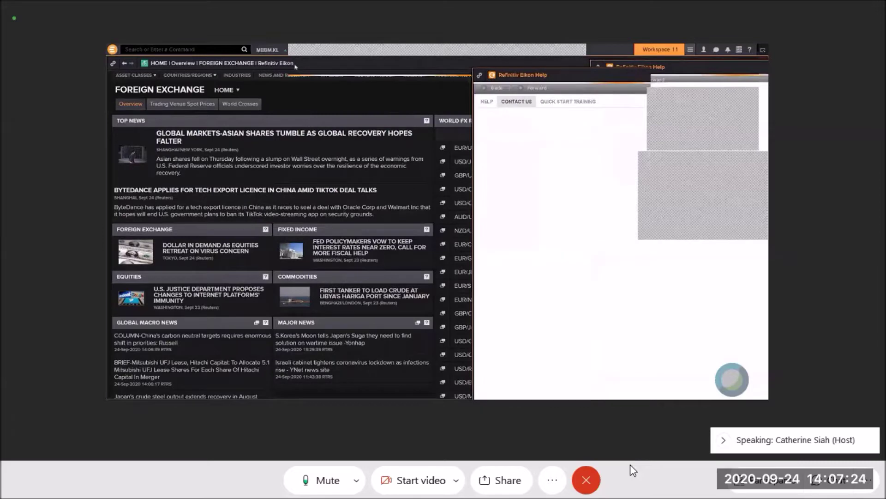
{"action": "left_click_drag", "start_coordinate": [714, 69], "coordinate": [213, 137]}
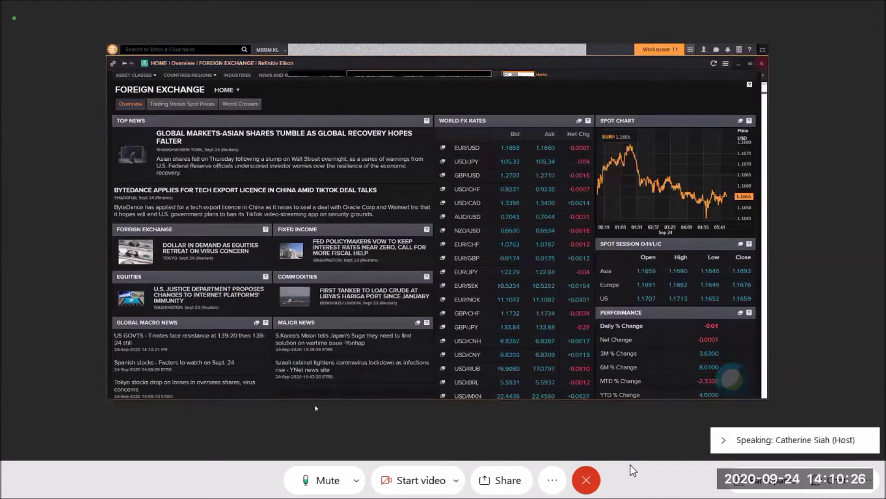
- Bring up the Untitled Layout window with the MBBM.KL quote and chart, and close it without saving
{"action": "left_click", "coordinate": [302, 391]}
{"action": "left_click_drag", "start_coordinate": [530, 106], "coordinate": [544, 67]}
{"action": "left_click", "coordinate": [695, 67]}
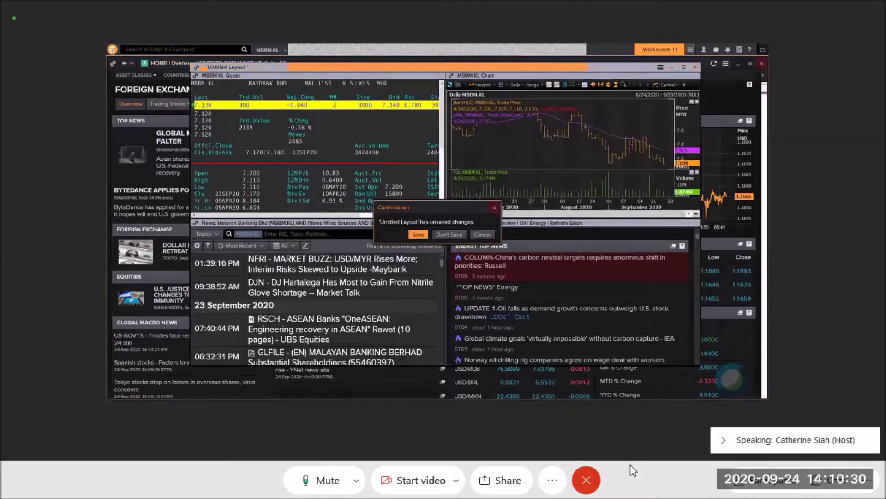
{"action": "left_click", "coordinate": [448, 234]}
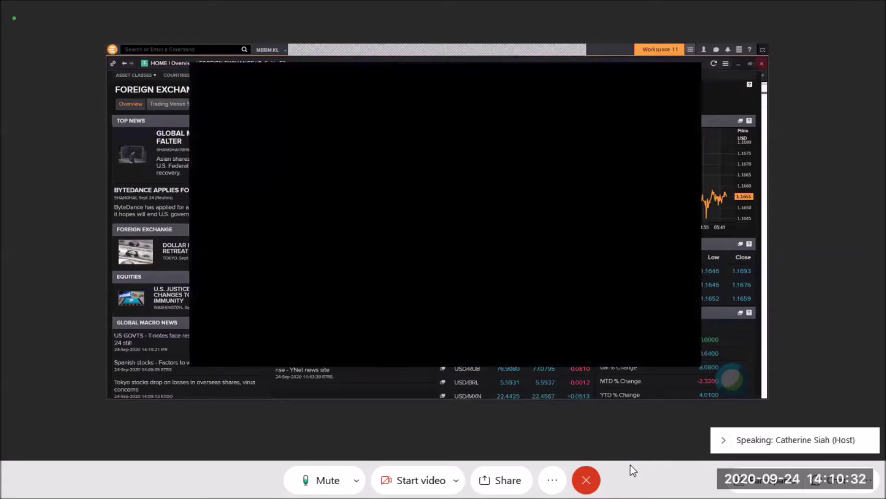
- Open a new layout window and maximize it
{"action": "left_click", "coordinate": [112, 49]}
{"action": "left_click", "coordinate": [130, 223]}
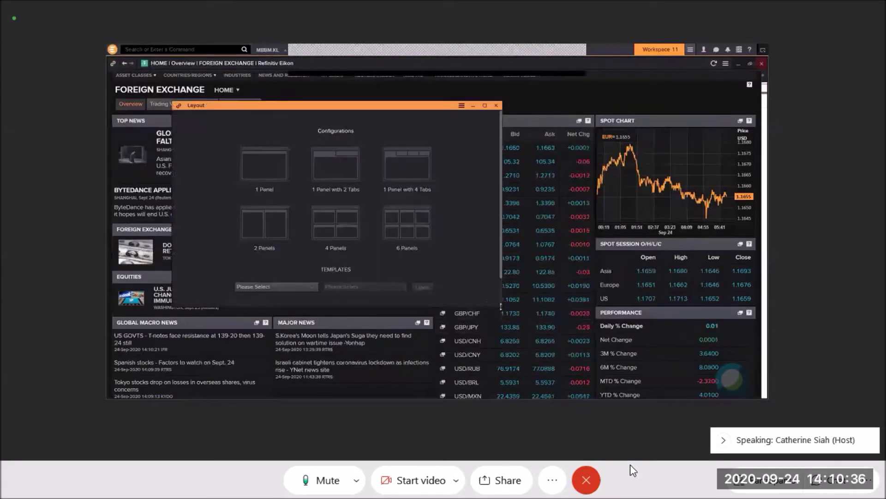
{"action": "left_click", "coordinate": [312, 287]}
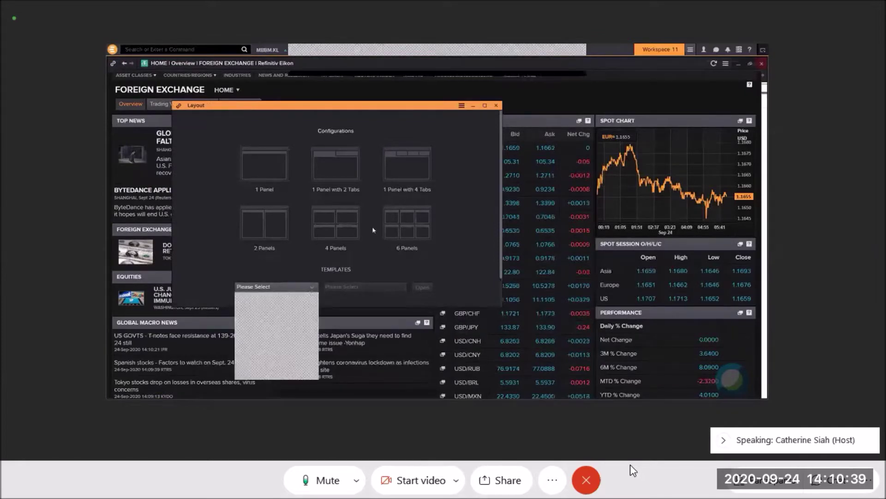
{"action": "left_click", "coordinate": [485, 105]}
- Open a layout template from the Foreign Exchange category and show the layout's save and share options
{"action": "left_click", "coordinate": [416, 244]}
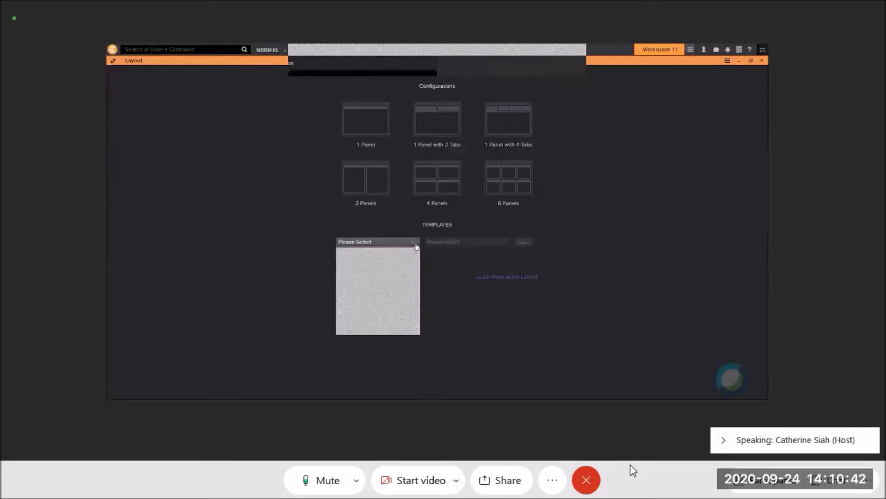
{"action": "left_click", "coordinate": [377, 264]}
{"action": "left_click", "coordinate": [507, 242]}
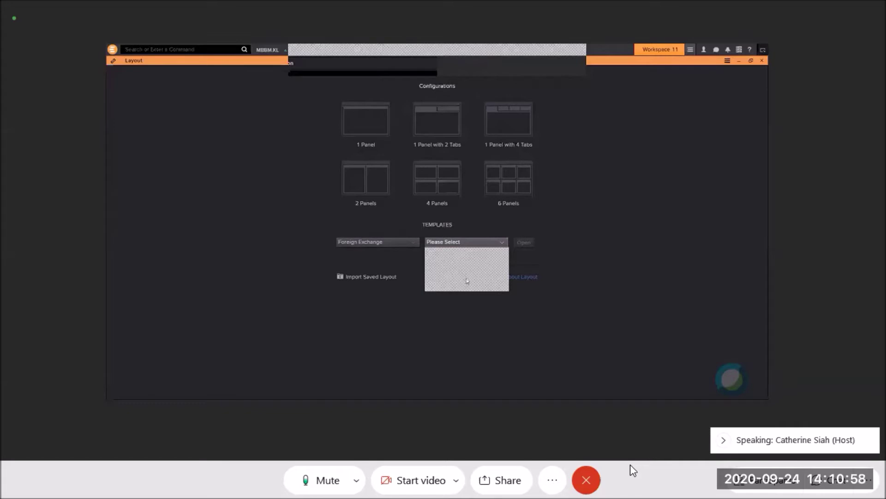
{"action": "left_click", "coordinate": [467, 277]}
{"action": "left_click", "coordinate": [524, 242]}
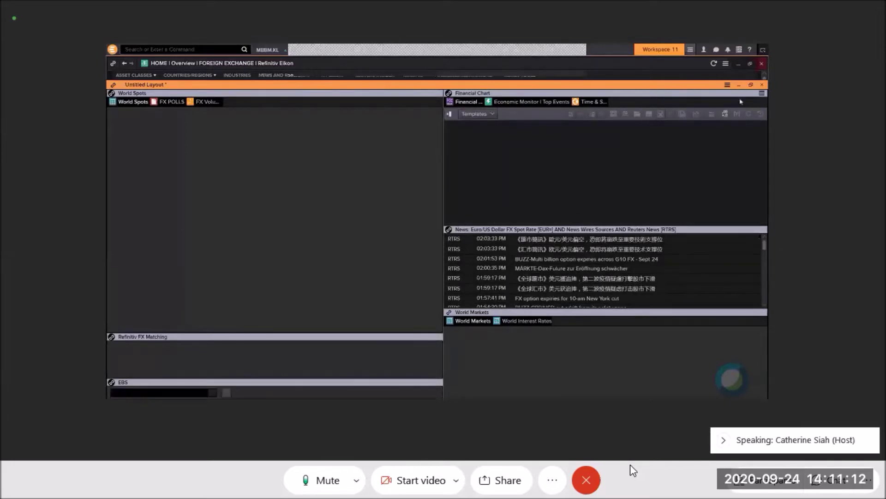
{"action": "left_click", "coordinate": [727, 85]}
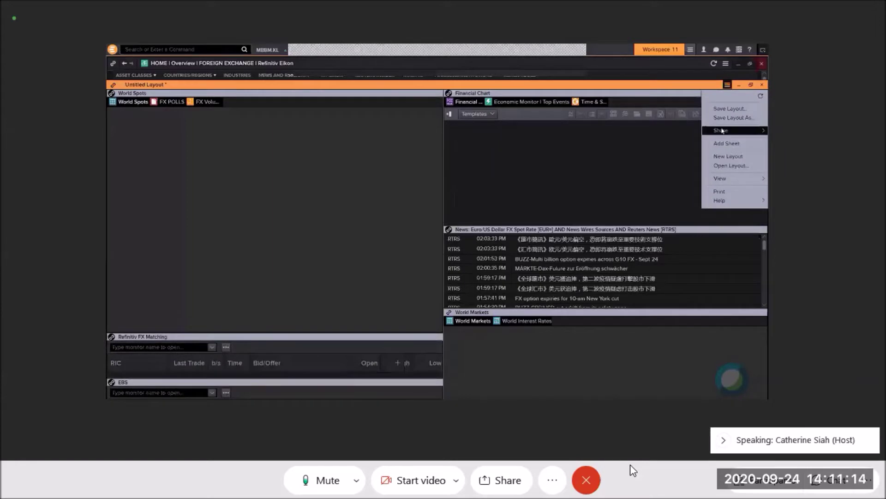
{"action": "mouse_move", "coordinate": [723, 130]}
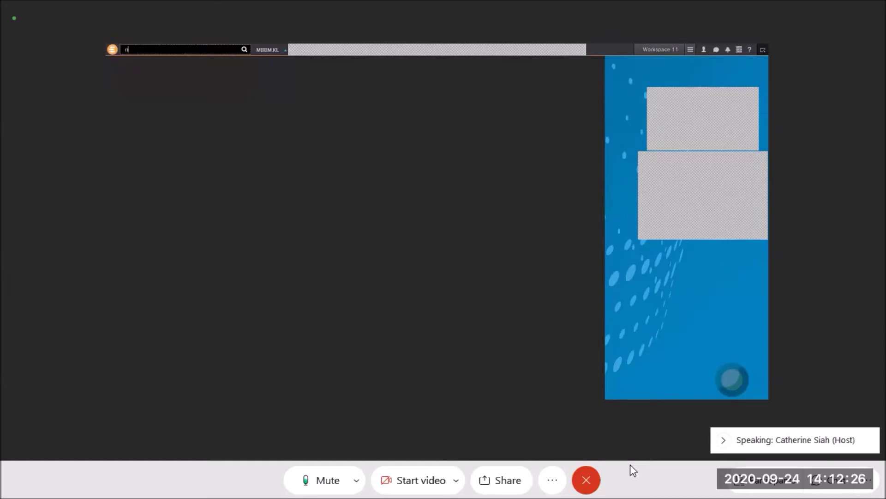
- Enter "ringg" as a search query and replace it with "sgd dollar"
{"action": "type", "text": "ringg"}
{"action": "key", "text": "BackSpace"}
{"action": "key", "text": "BackSpace"}
{"action": "key", "text": "BackSpace"}
{"action": "key", "text": "BackSpace"}
{"action": "key", "text": "BackSpace"}
{"action": "type", "text": "sgd dollar"}
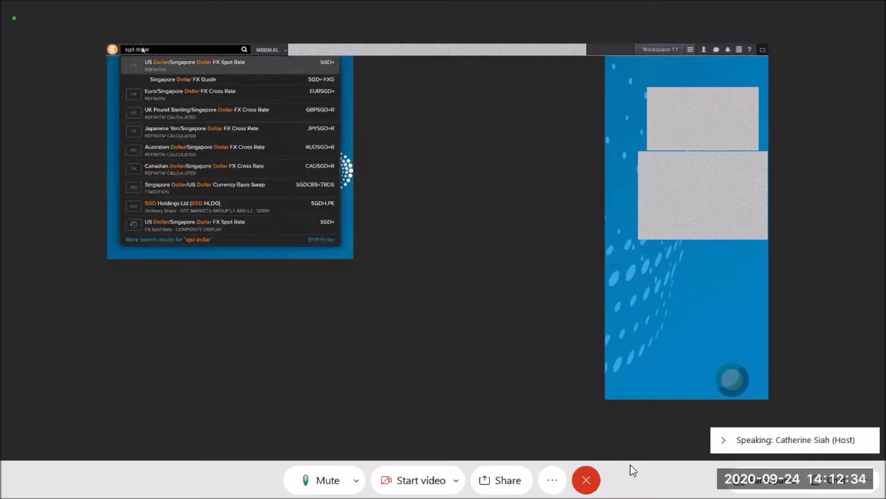
- Replace the Singapore dollar query with a search for "yen"
{"action": "key", "text": "BackSpace"}
{"action": "key", "text": "BackSpace"}
{"action": "key", "text": "BackSpace"}
{"action": "key", "text": "BackSpace"}
{"action": "key", "text": "BackSpace"}
{"action": "key", "text": "BackSpace"}
{"action": "key", "text": "BackSpace"}
{"action": "key", "text": "BackSpace"}
{"action": "key", "text": "BackSpace"}
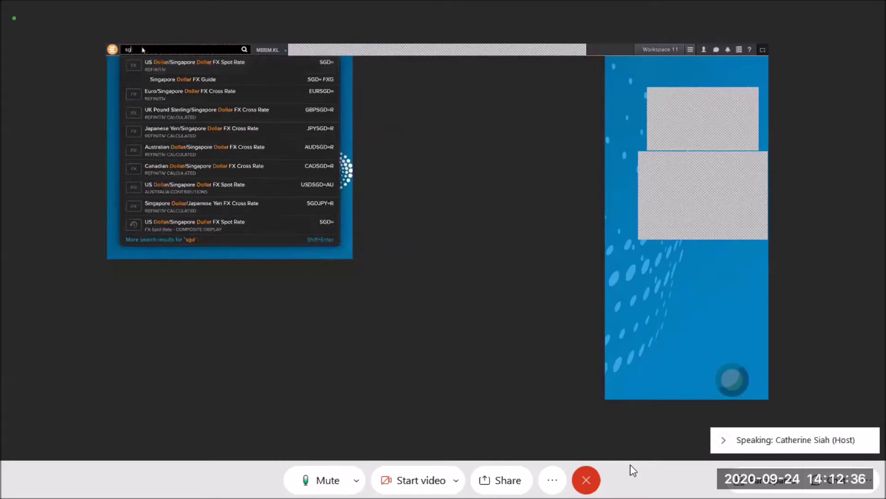
{"action": "type", "text": "yen"}
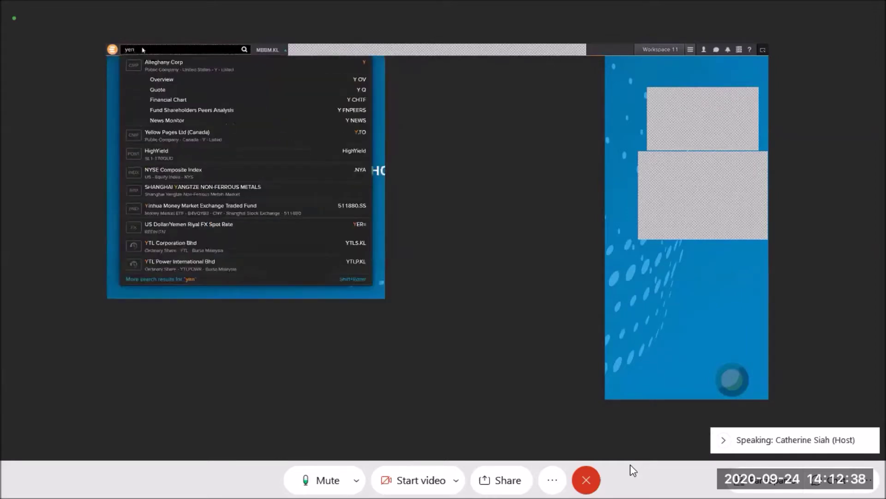
- Search for the Japanese yen by its instrument code "jpy=" instead of its name
{"action": "key", "text": "BackSpace"}
{"action": "key", "text": "BackSpace"}
{"action": "key", "text": "BackSpace"}
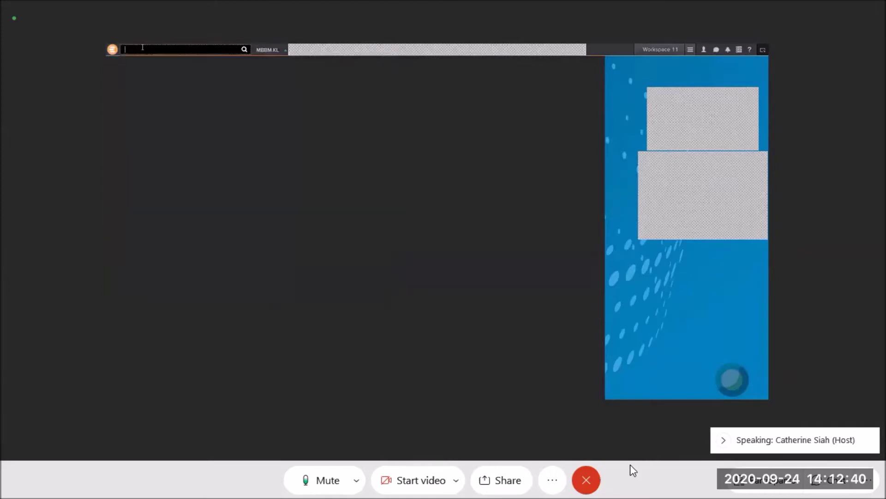
{"action": "type", "text": "jpy="}
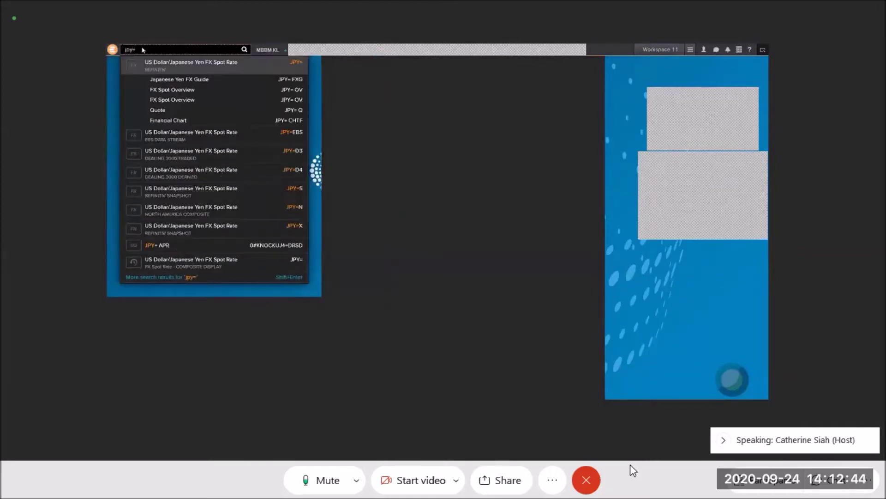
- Clear the yen query and search for the company "apple"
{"action": "key", "text": "BackSpace"}
{"action": "key", "text": "BackSpace"}
{"action": "key", "text": "BackSpace"}
{"action": "key", "text": "BackSpace"}
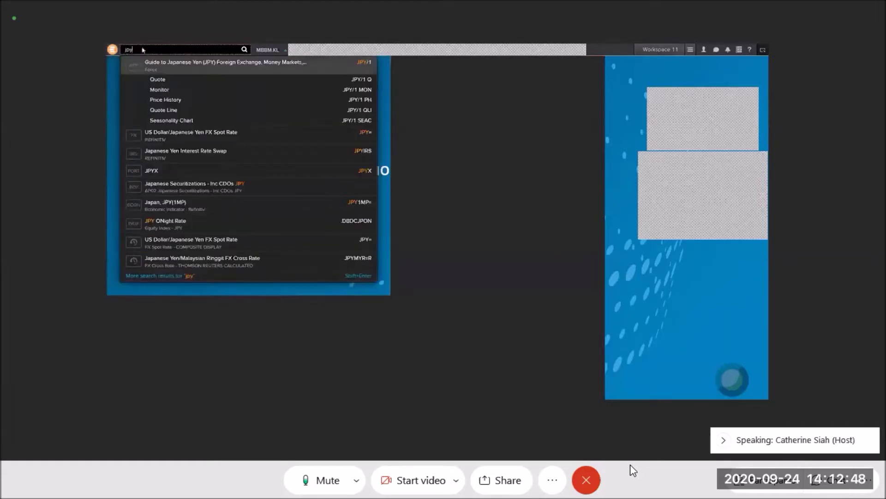
{"action": "key", "text": "BackSpace"}
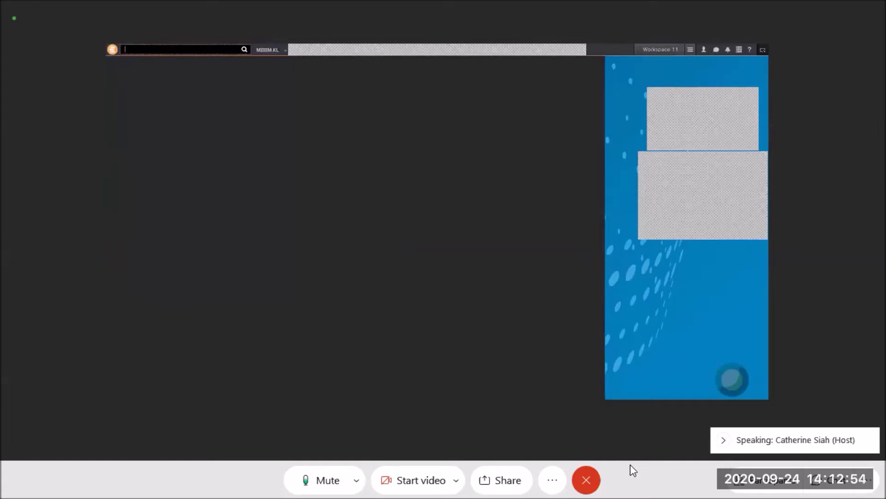
{"action": "type", "text": "apple"}
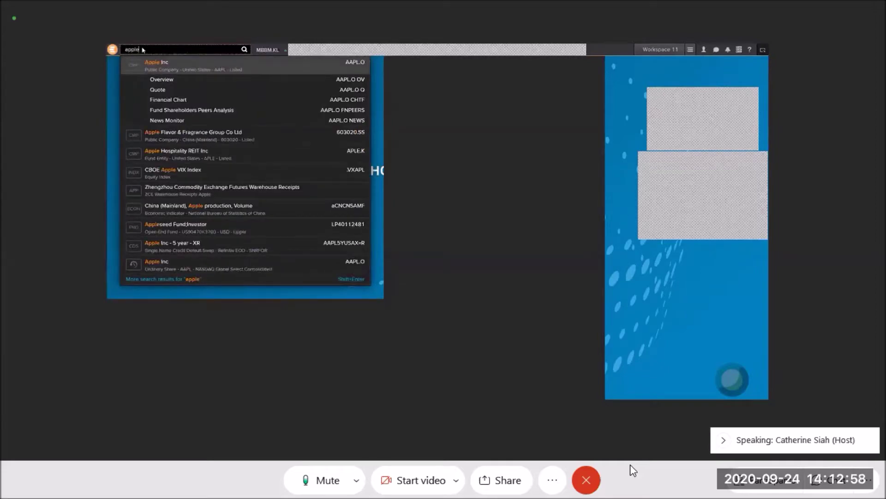
- Replace the company query with a search for "khazanah"
{"action": "key", "text": "BackSpace"}
{"action": "key", "text": "BackSpace"}
{"action": "key", "text": "BackSpace"}
{"action": "key", "text": "BackSpace"}
{"action": "key", "text": "BackSpace"}
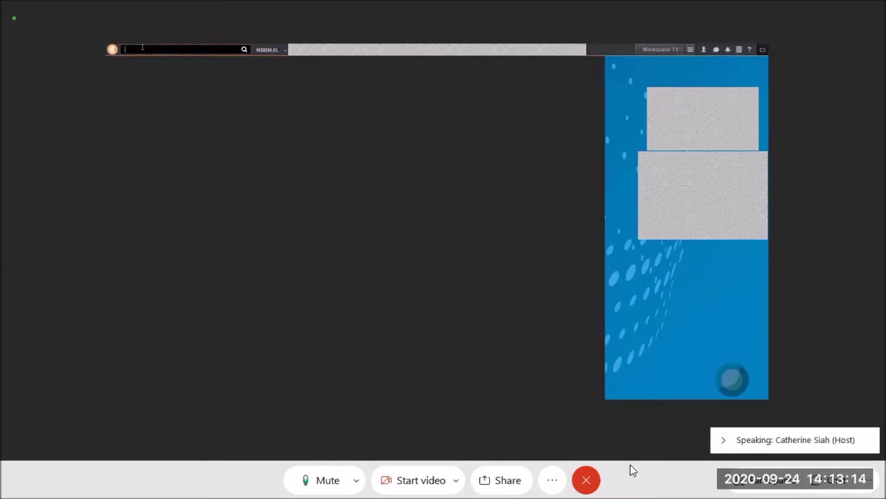
{"action": "type", "text": "hazanah"}
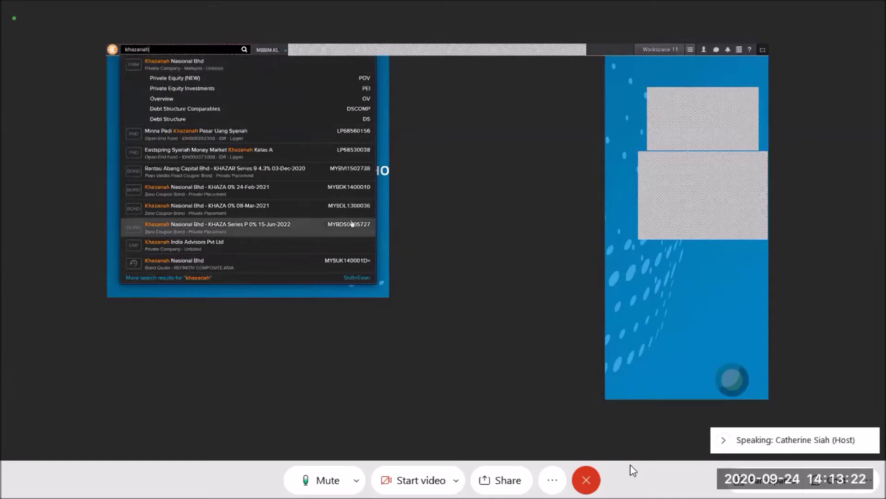
- Replace the khazanah query with a search for the Malaysian ringgit by its instrument code "myr="
{"action": "key", "text": "BackSpace"}
{"action": "key", "text": "BackSpace"}
{"action": "key", "text": "BackSpace"}
{"action": "key", "text": "BackSpace"}
{"action": "key", "text": "BackSpace"}
{"action": "key", "text": "BackSpace"}
{"action": "key", "text": "BackSpace"}
{"action": "key", "text": "BackSpace"}
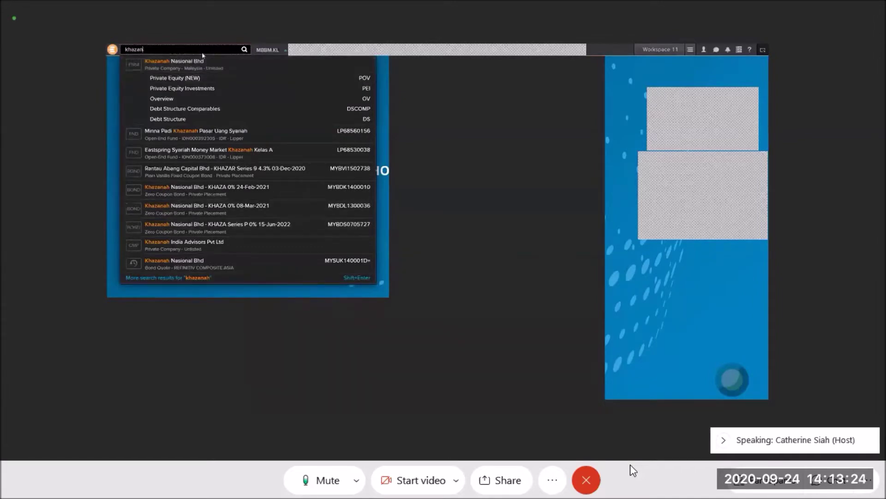
{"action": "type", "text": "myr="}
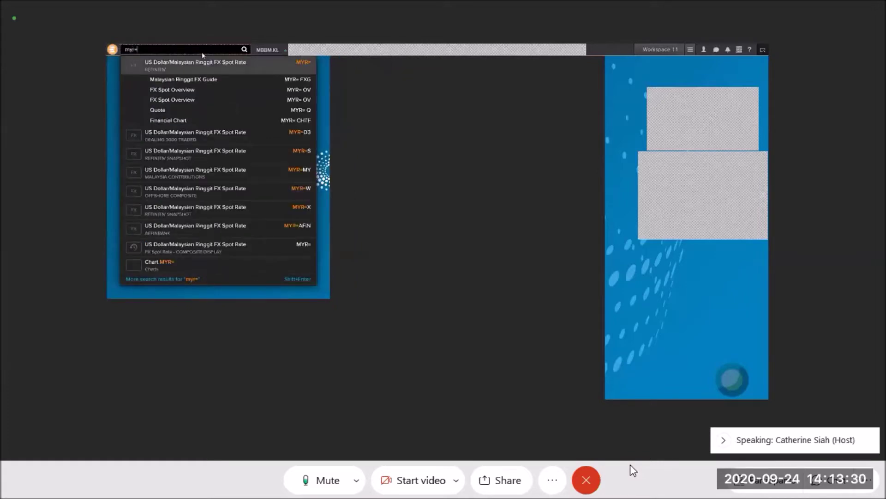
- Replace the ringgit query with the Hong Kong dollar code "hkd=" and open the matching instrument
{"action": "key", "text": "Return"}
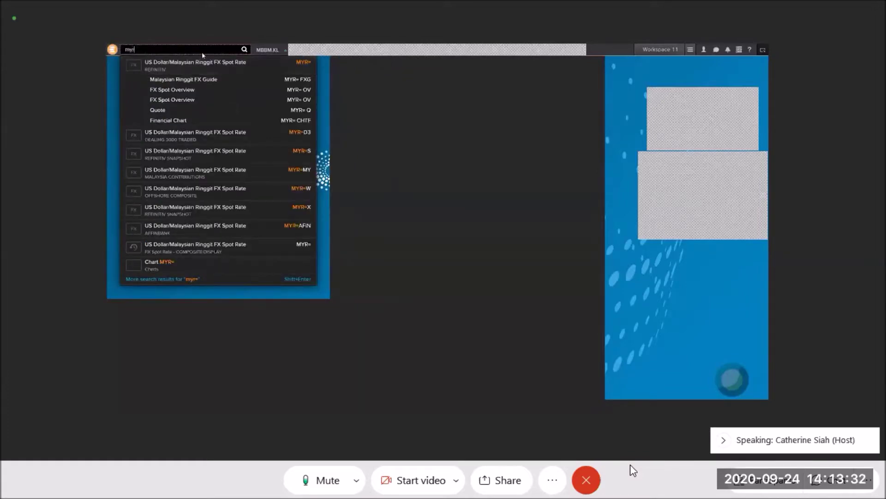
{"action": "type", "text": "n"}
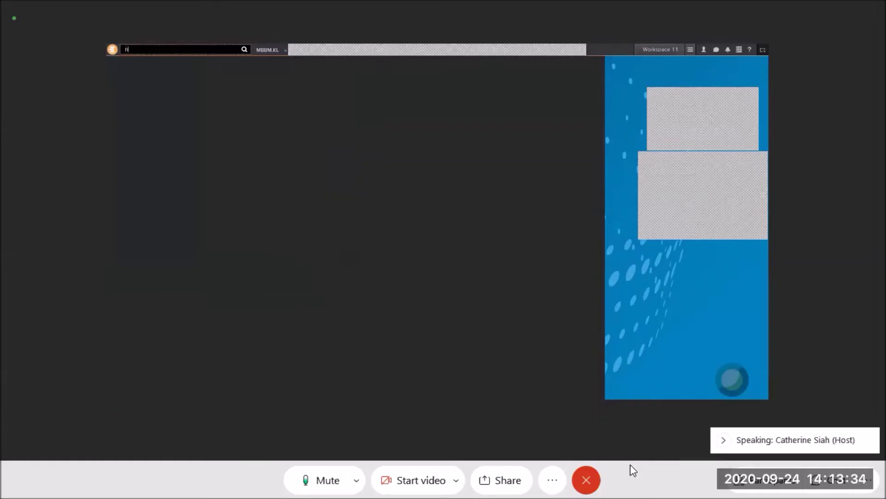
{"action": "type", "text": "kd="}
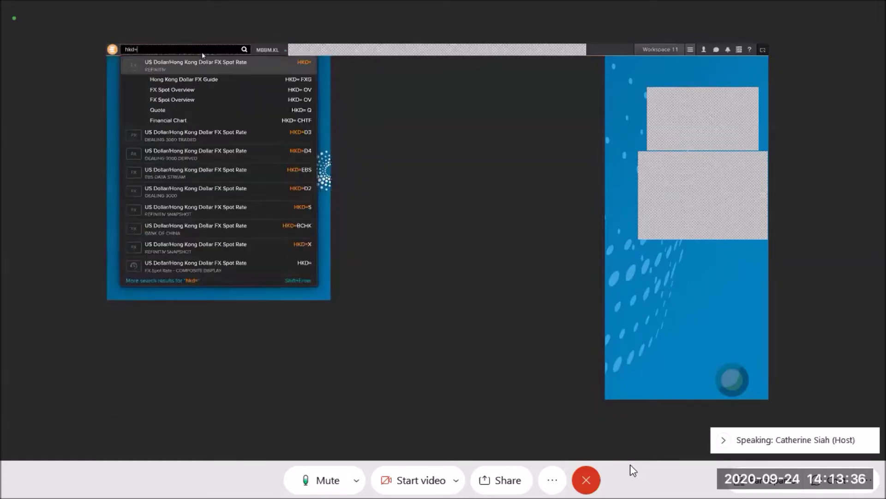
{"action": "key", "text": "Up"}
{"action": "key", "text": "Return"}
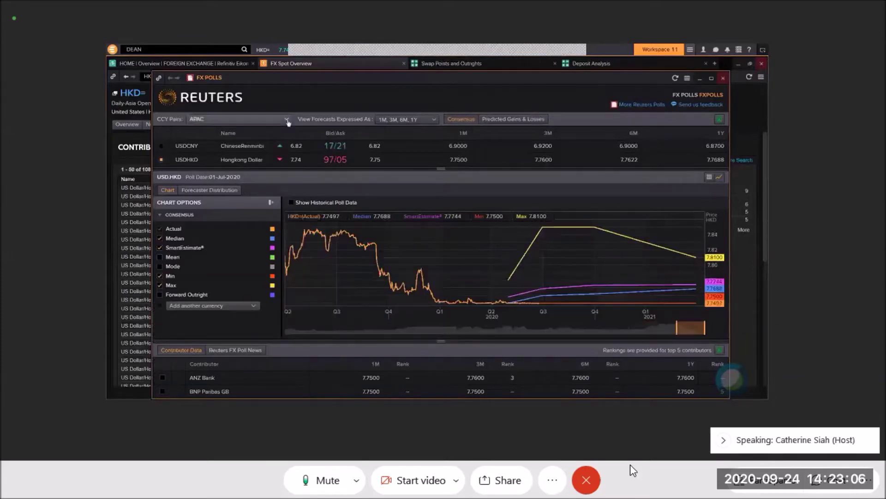
- Check the regional currency pair groups in FX Polls and choose APAC
{"action": "left_click", "coordinate": [287, 120]}
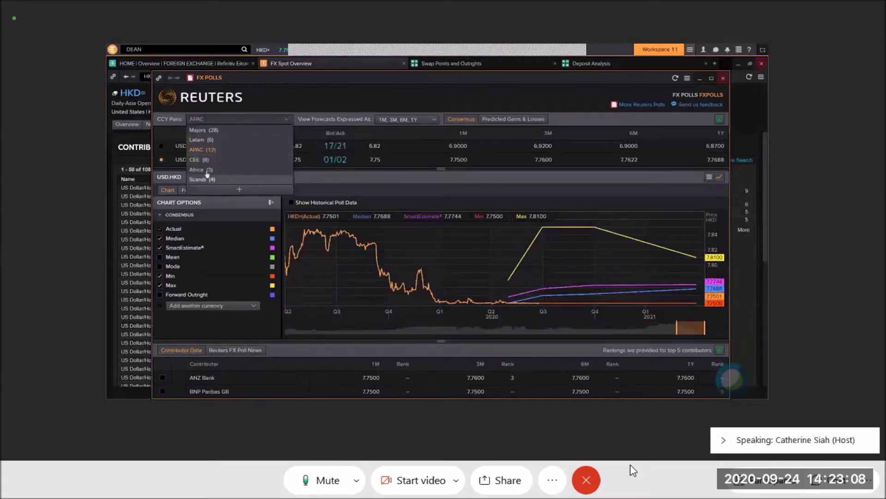
{"action": "left_click", "coordinate": [207, 149]}
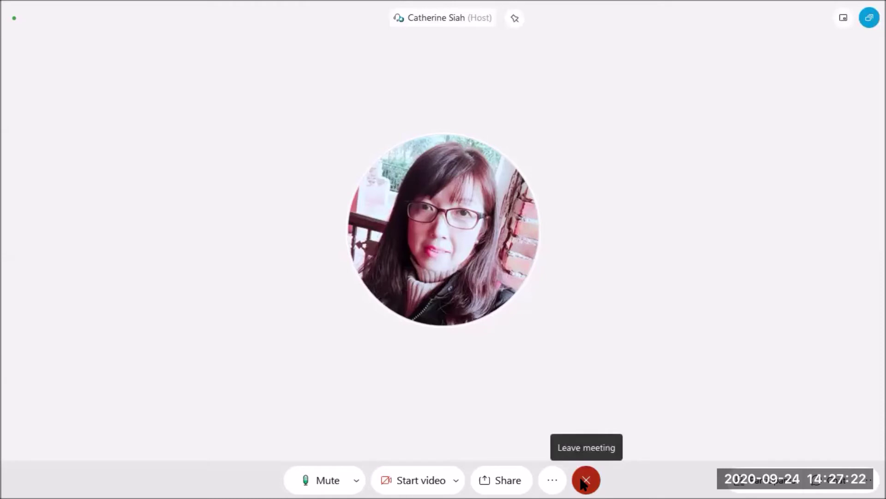
- Switch the Webex meeting window to full screen
{"action": "key", "text": "alt"}
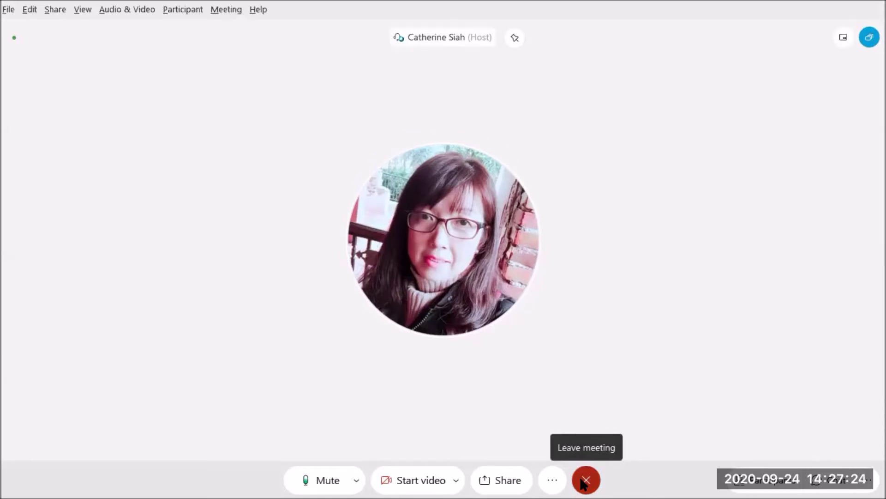
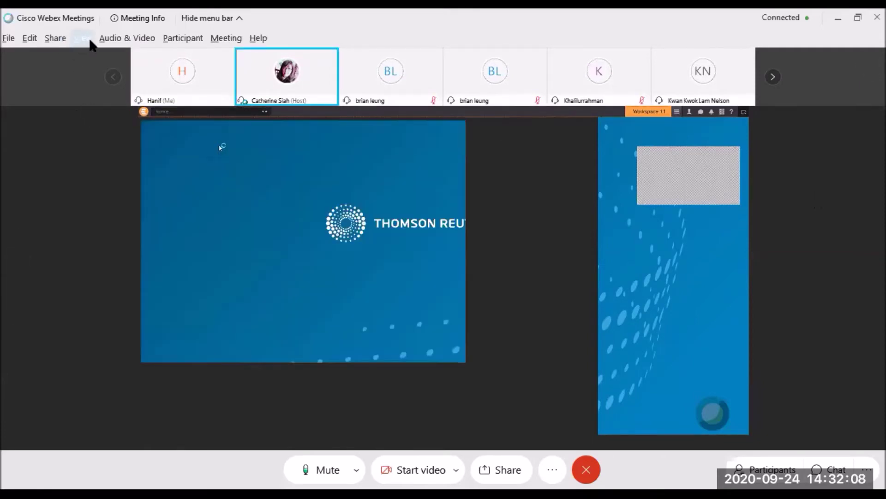
{"action": "left_click", "coordinate": [83, 39]}
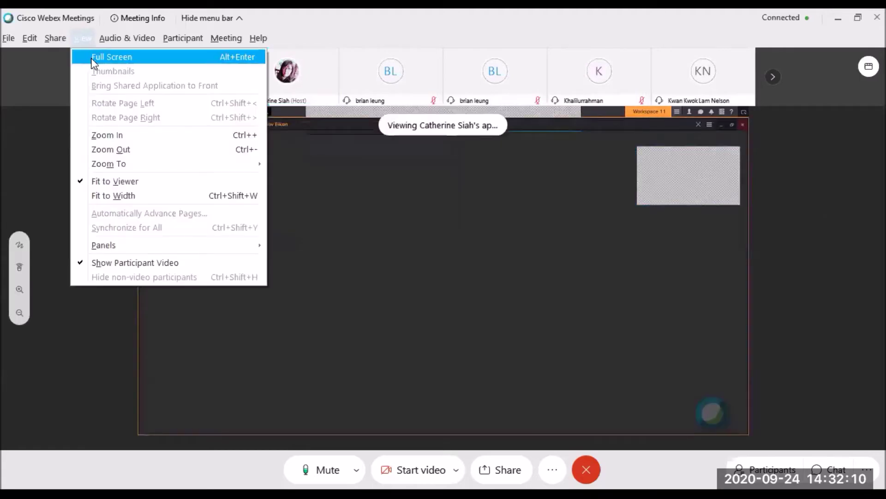
{"action": "left_click", "coordinate": [94, 58]}
- Set the floating participant video to show only the active speaker and collapse it
{"action": "mouse_move", "coordinate": [851, 110]}
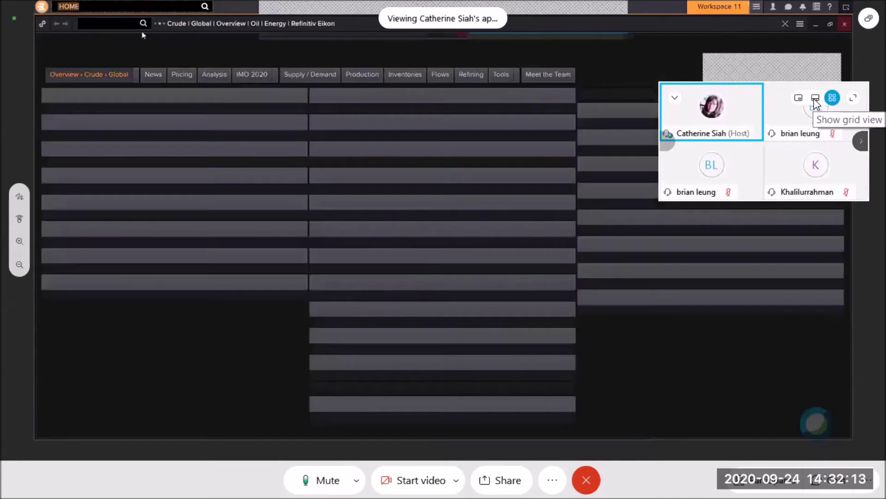
{"action": "left_click", "coordinate": [799, 98]}
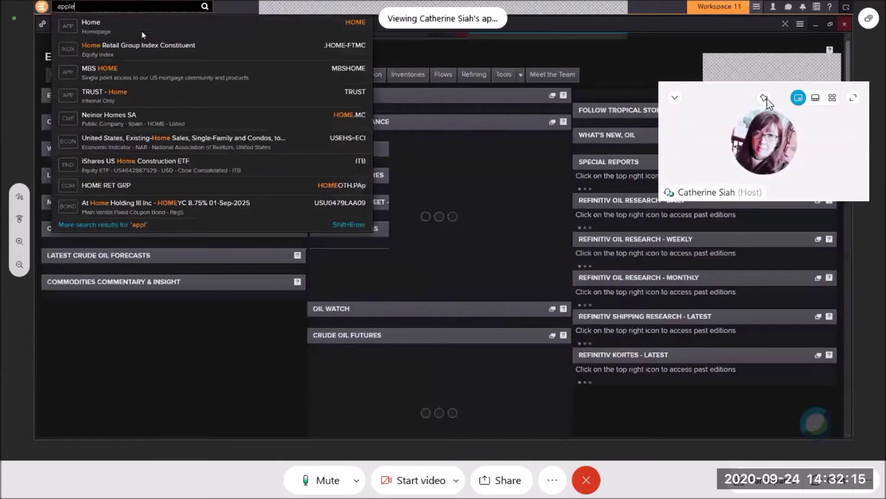
{"action": "left_click", "coordinate": [674, 100]}
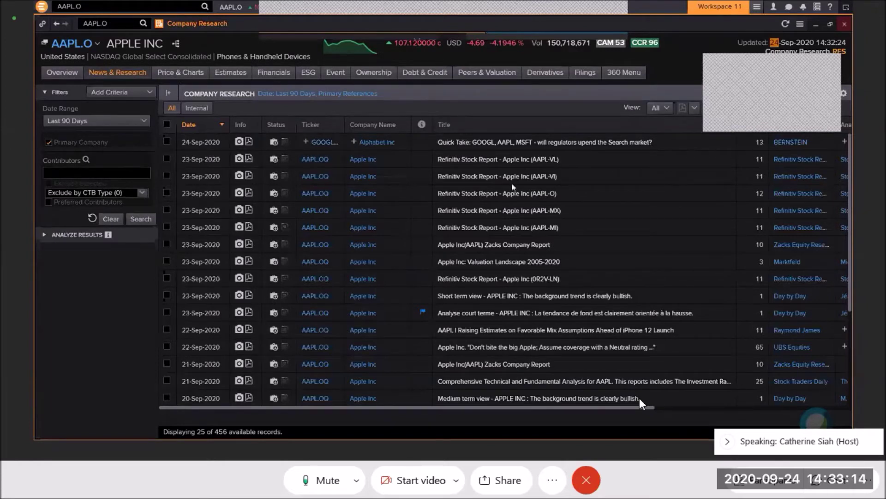
- Download and view the Bernstein report "Quick Take: GOOGL, AAPL, MSFT" dated 24-Sep-2020, and select it in the company research list
{"action": "left_click", "coordinate": [250, 146]}
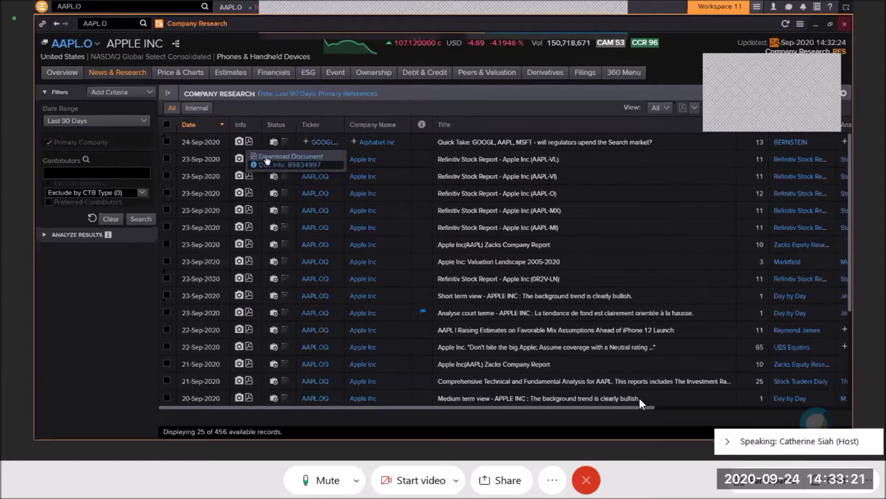
{"action": "left_click", "coordinate": [266, 158]}
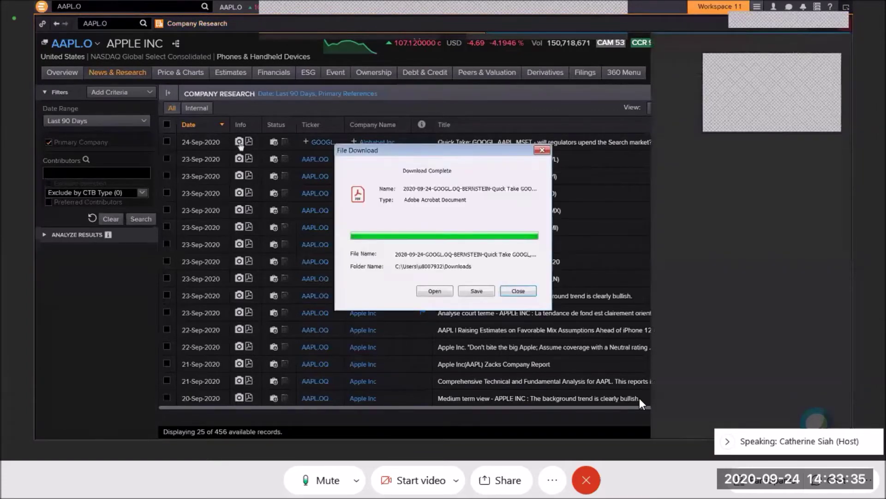
{"action": "left_click", "coordinate": [435, 291]}
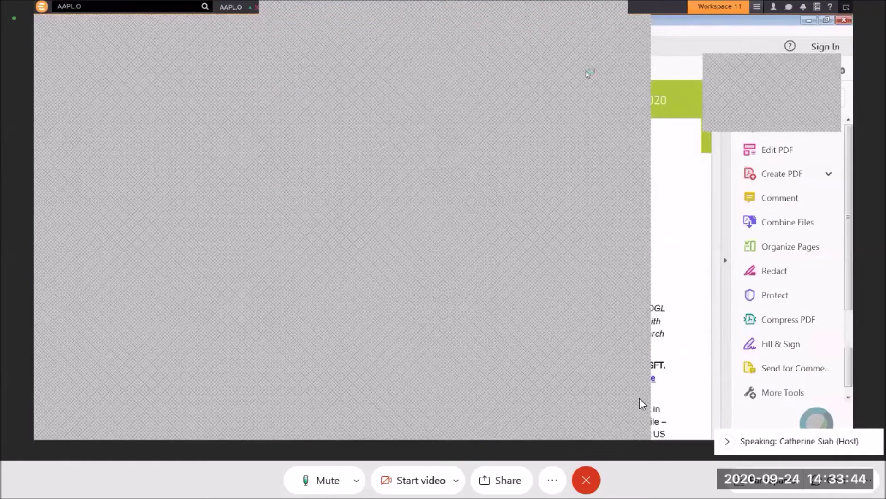
{"action": "left_click", "coordinate": [846, 21]}
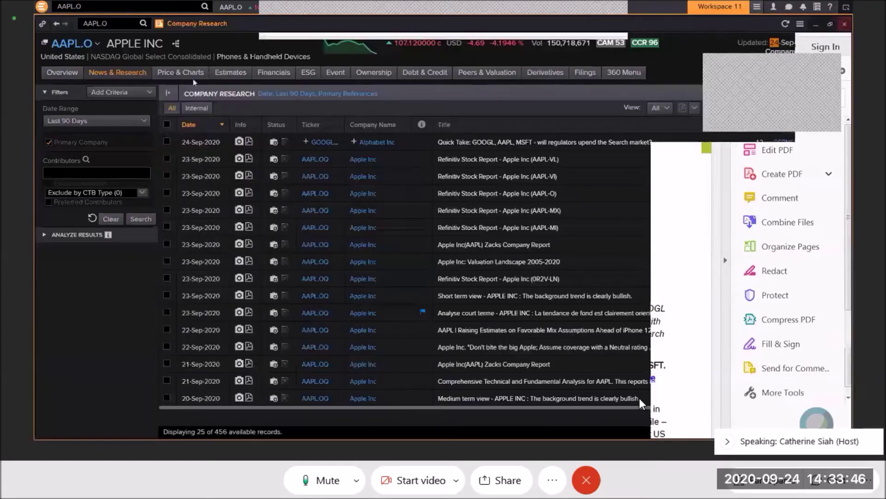
{"action": "left_click", "coordinate": [168, 143]}
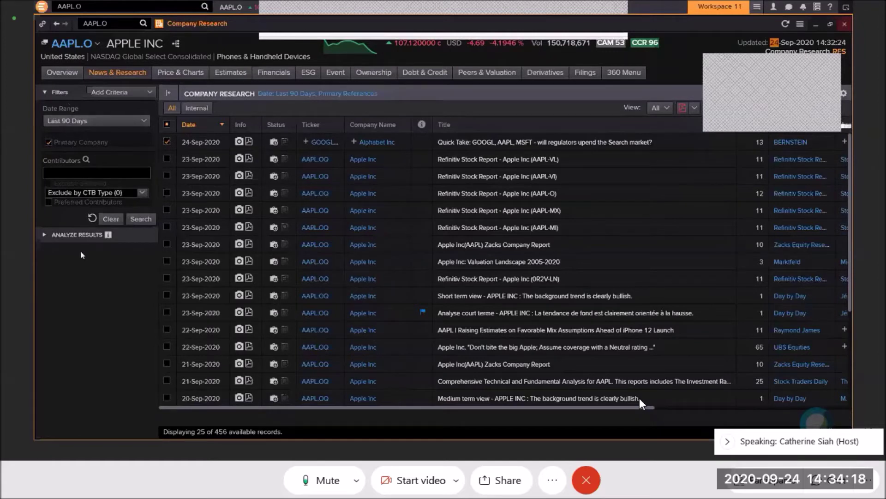
- Examine the Industries and Countries breakdowns of Apple's research results, and return to the research filters
{"action": "left_click", "coordinate": [46, 234]}
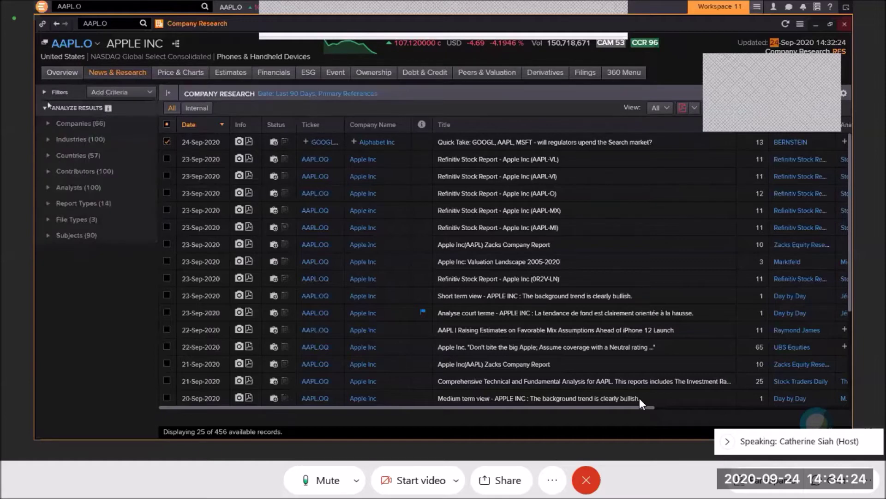
{"action": "left_click", "coordinate": [51, 140]}
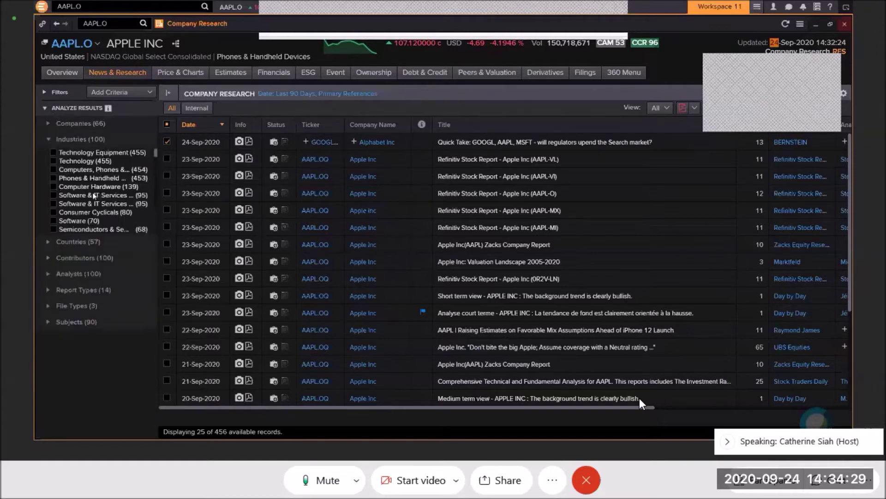
{"action": "left_click", "coordinate": [49, 141]}
{"action": "left_click", "coordinate": [48, 156]}
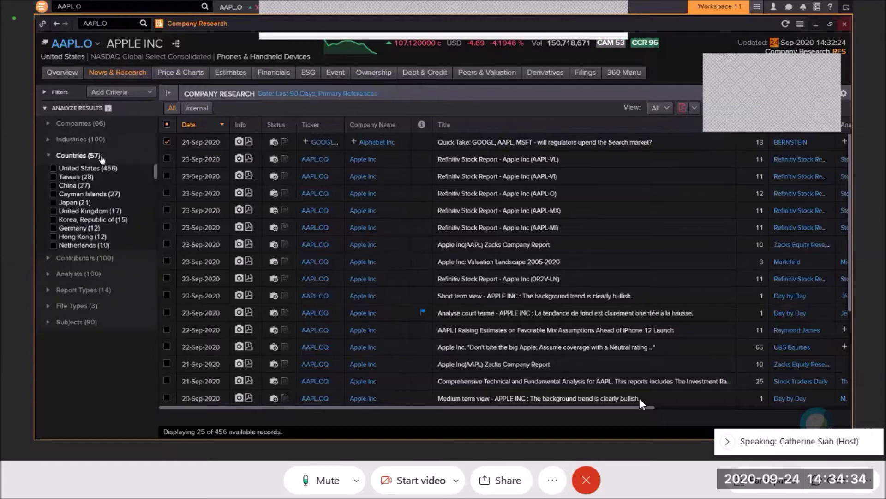
{"action": "left_click", "coordinate": [49, 156]}
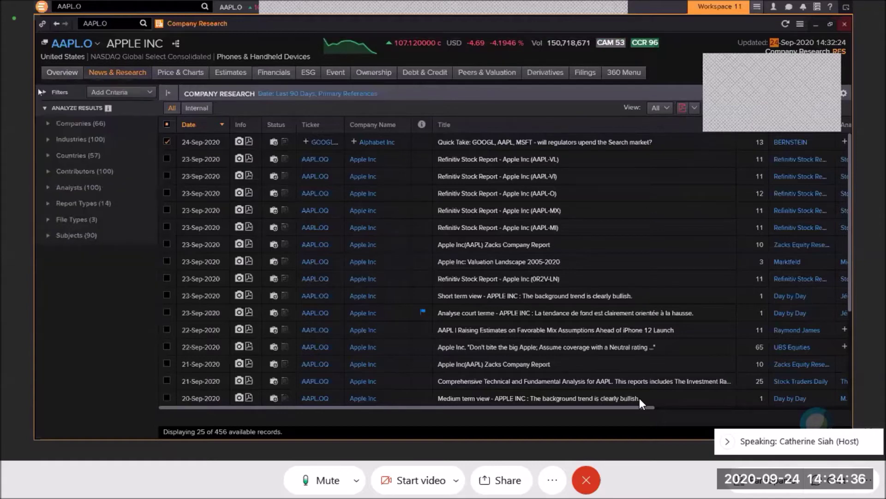
{"action": "left_click", "coordinate": [44, 109]}
{"action": "left_click", "coordinate": [44, 109]}
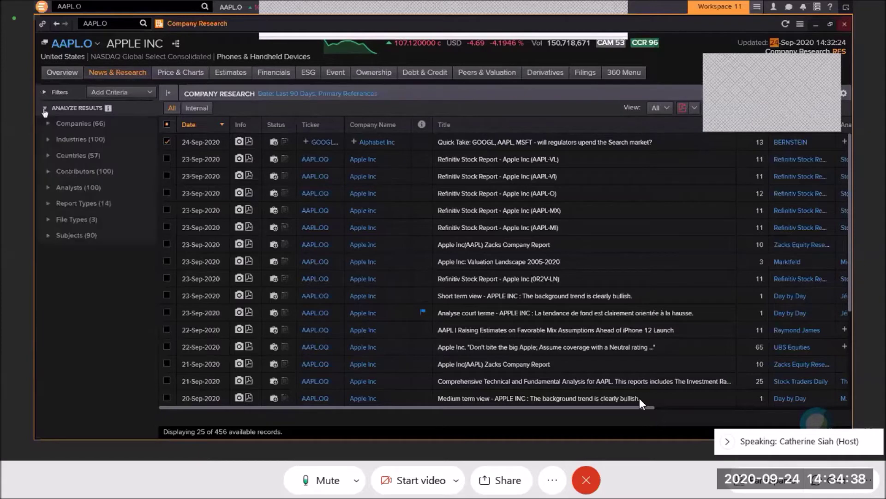
{"action": "left_click", "coordinate": [46, 92]}
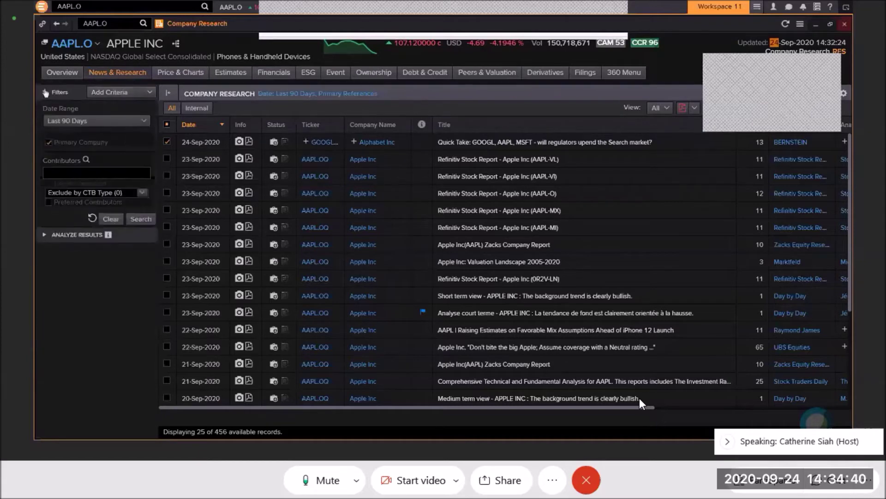
- View Apple's Time & Sales page followed by its Price Performance page
{"action": "mouse_move", "coordinate": [194, 74]}
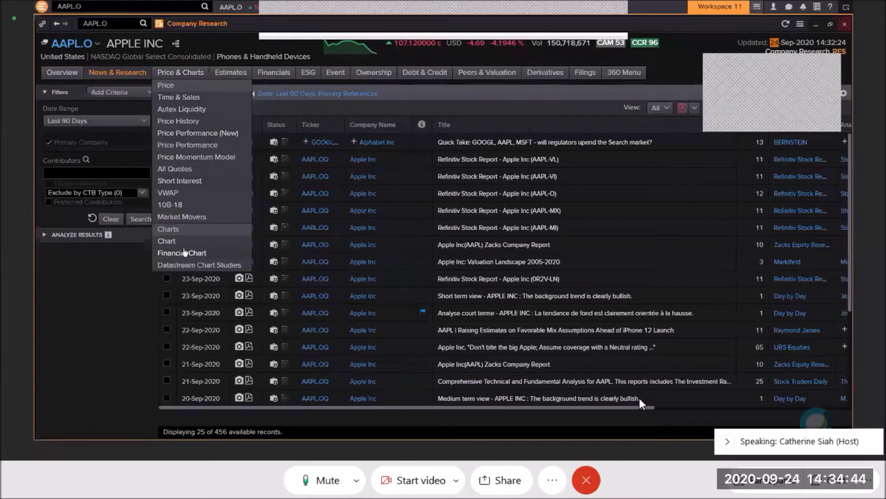
{"action": "left_click", "coordinate": [185, 98]}
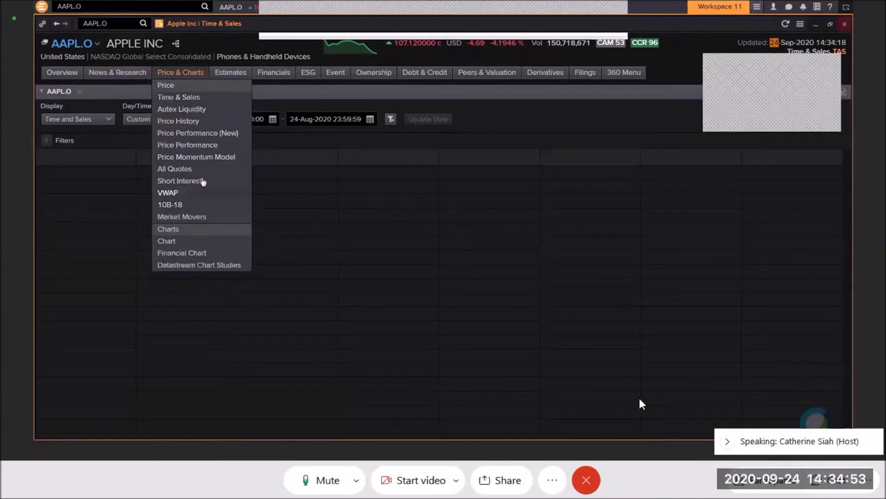
{"action": "left_click", "coordinate": [205, 146]}
- Review Apple's Detailed Estimates page with the earnings per share forecasts by contributor, and load it again
{"action": "mouse_move", "coordinate": [231, 73]}
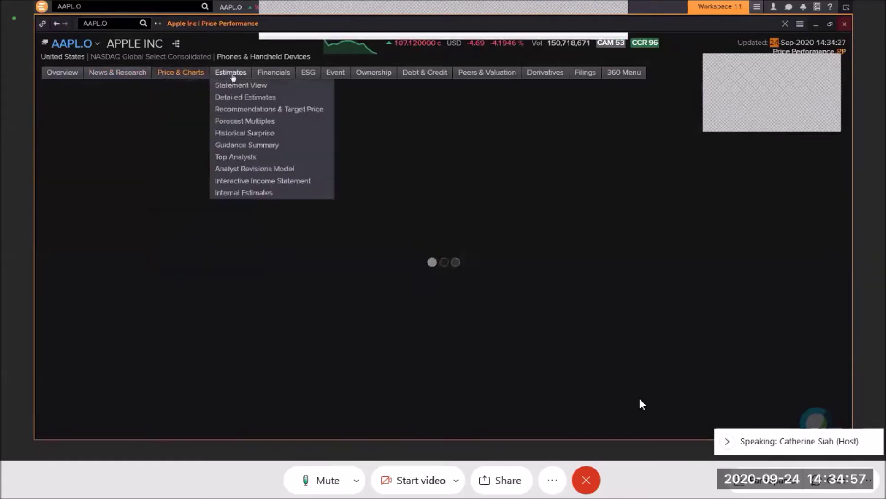
{"action": "left_click", "coordinate": [239, 98]}
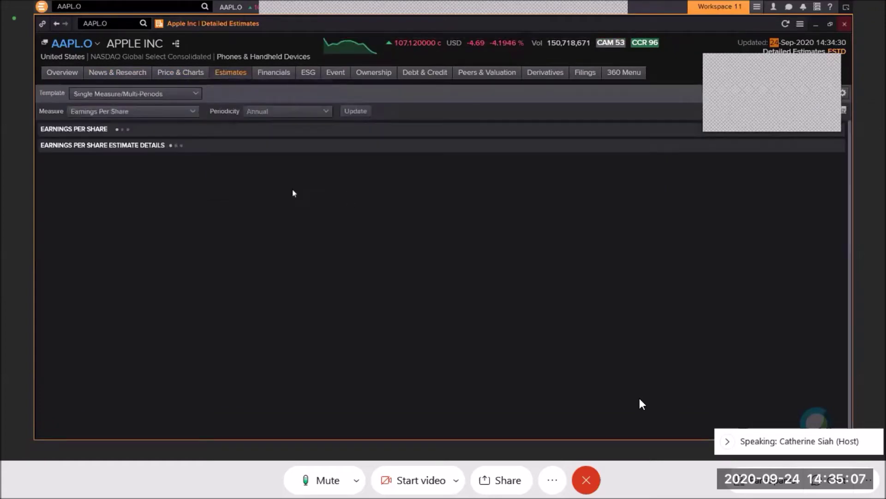
{"action": "mouse_move", "coordinate": [239, 79]}
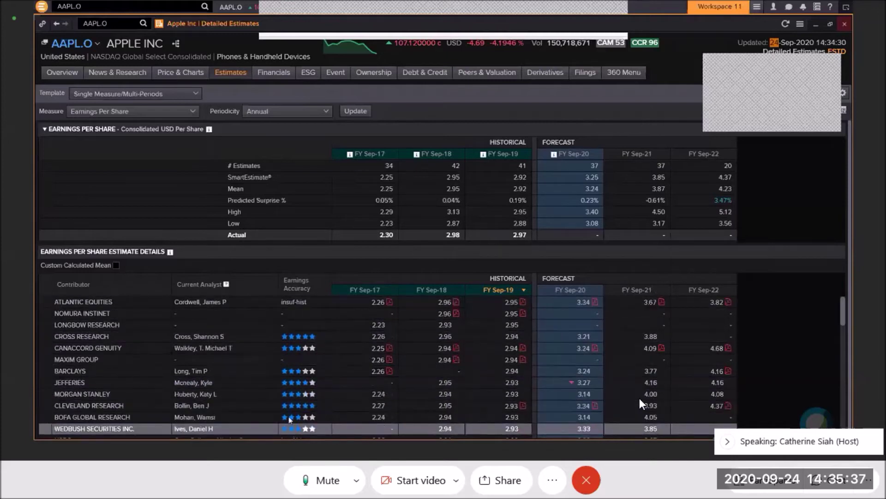
{"action": "mouse_move", "coordinate": [226, 77]}
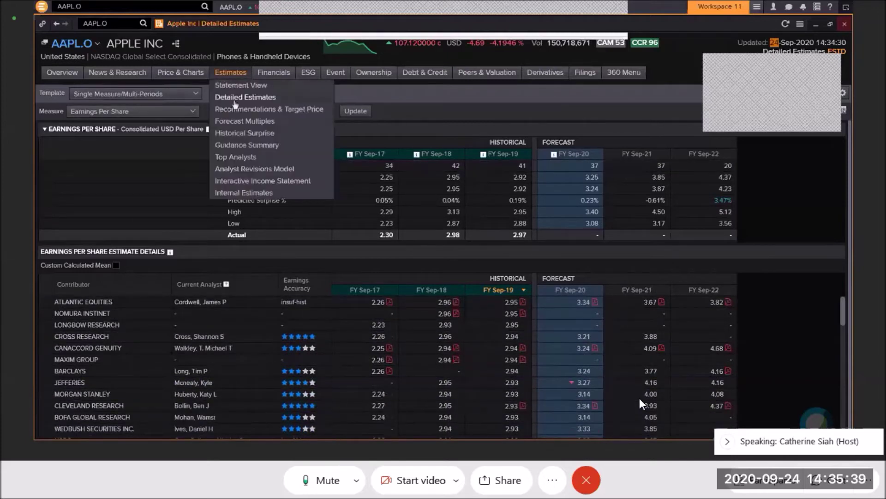
{"action": "left_click", "coordinate": [236, 100]}
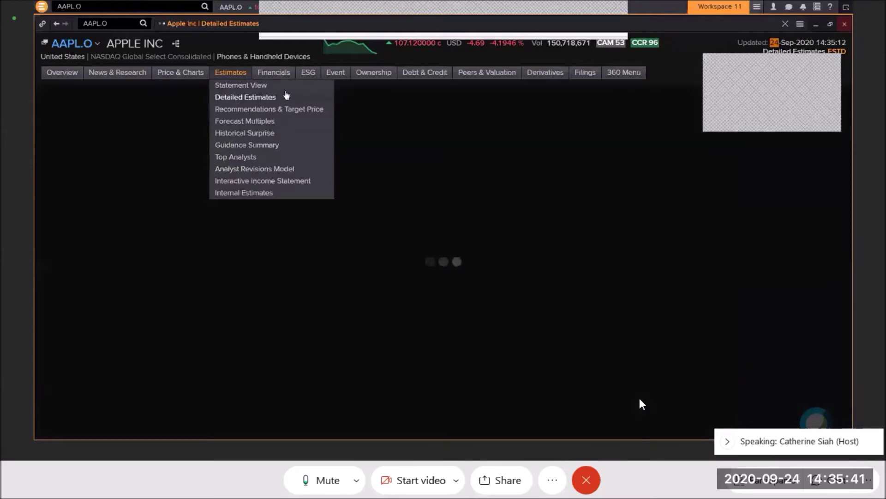
- View Apple's income statement and list the available ESG pages
{"action": "mouse_move", "coordinate": [279, 76]}
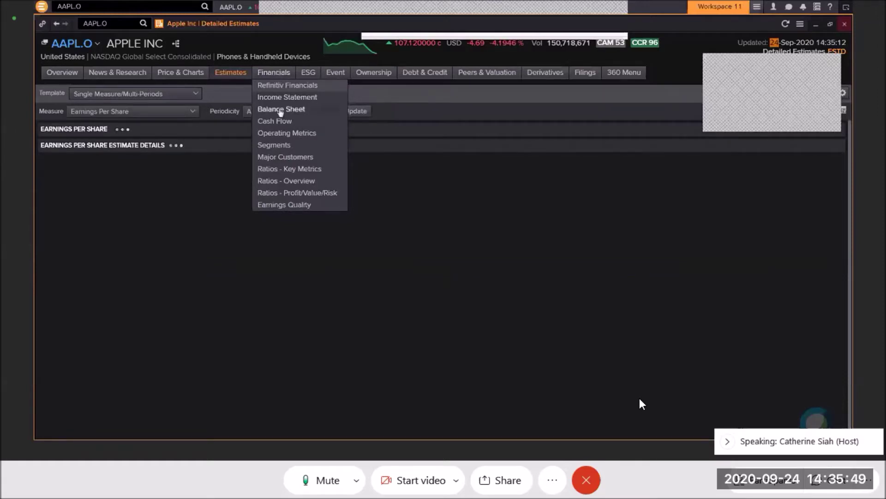
{"action": "left_click", "coordinate": [281, 97]}
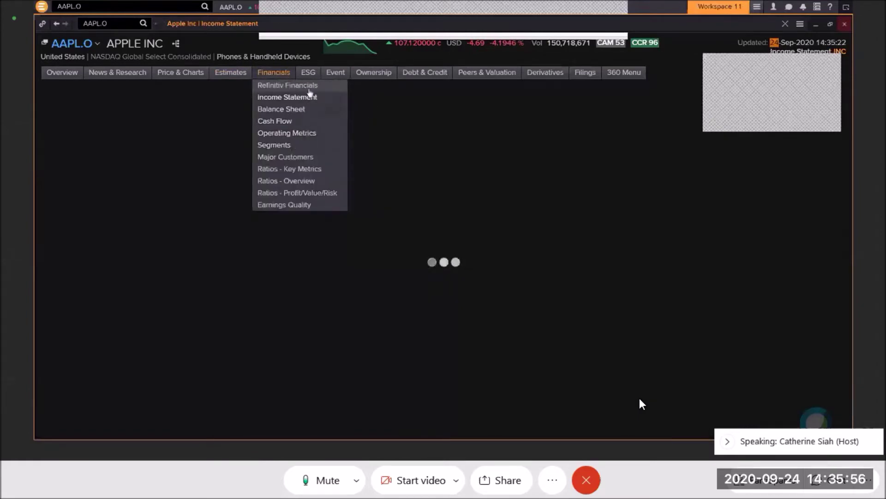
{"action": "mouse_move", "coordinate": [310, 77]}
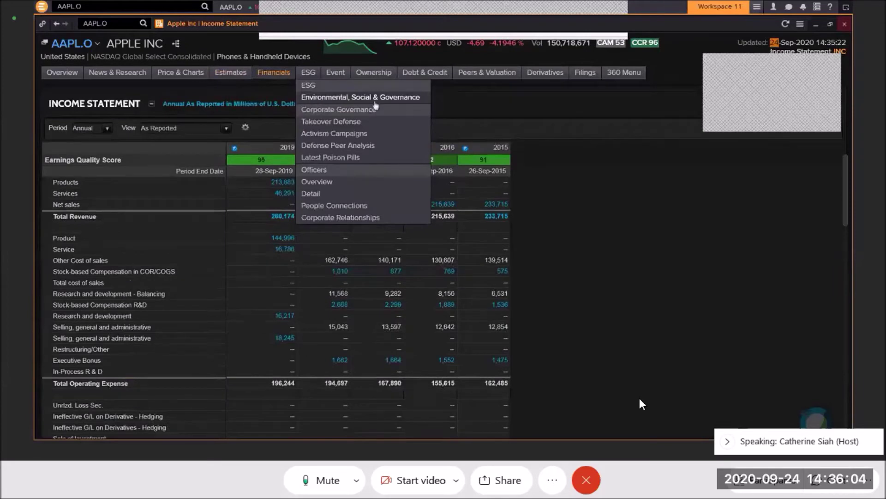
- View Apple's Environmental, Social & Governance page followed by its Company Deals page, down to the deal list
{"action": "left_click", "coordinate": [378, 99]}
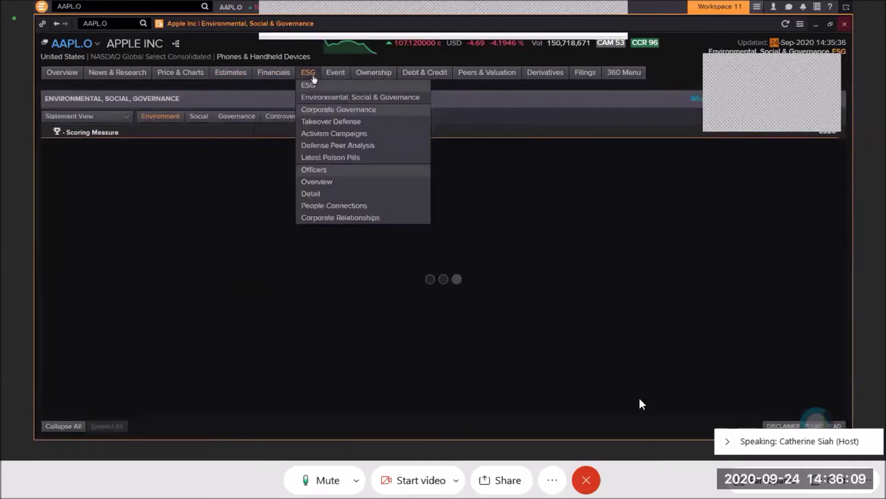
{"action": "left_click", "coordinate": [639, 402]}
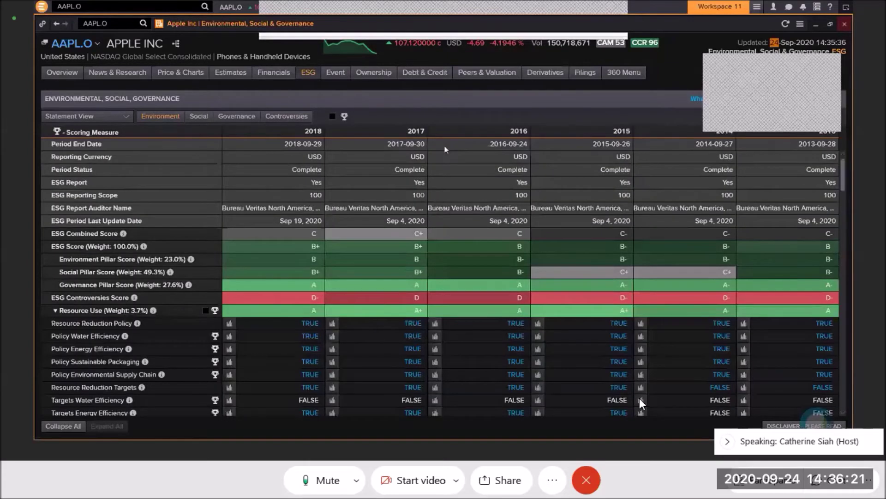
{"action": "mouse_move", "coordinate": [348, 80]}
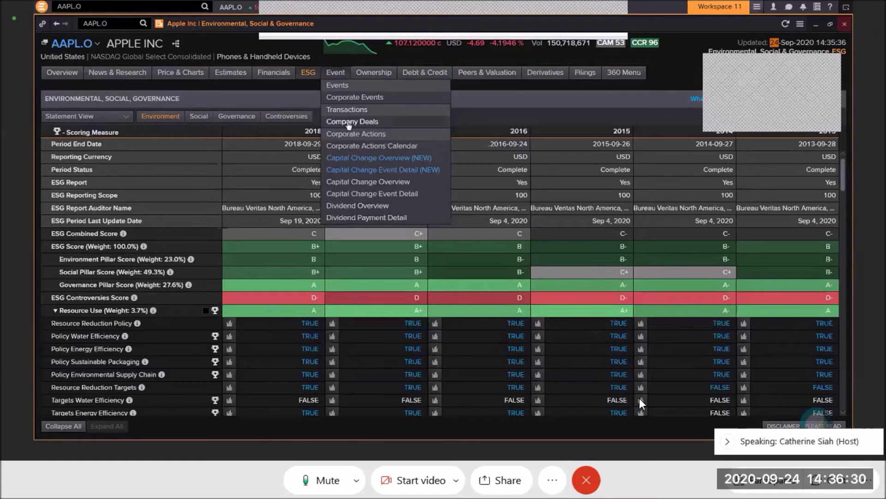
{"action": "left_click", "coordinate": [348, 123]}
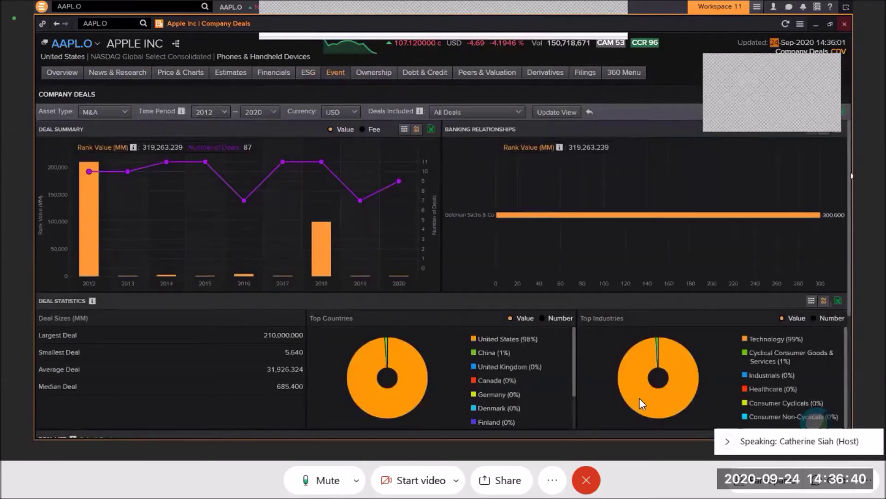
{"action": "scroll", "coordinate": [639, 397], "scroll_direction": "down", "scroll_amount": 4}
{"action": "scroll", "coordinate": [640, 400], "scroll_direction": "down", "scroll_amount": 1}
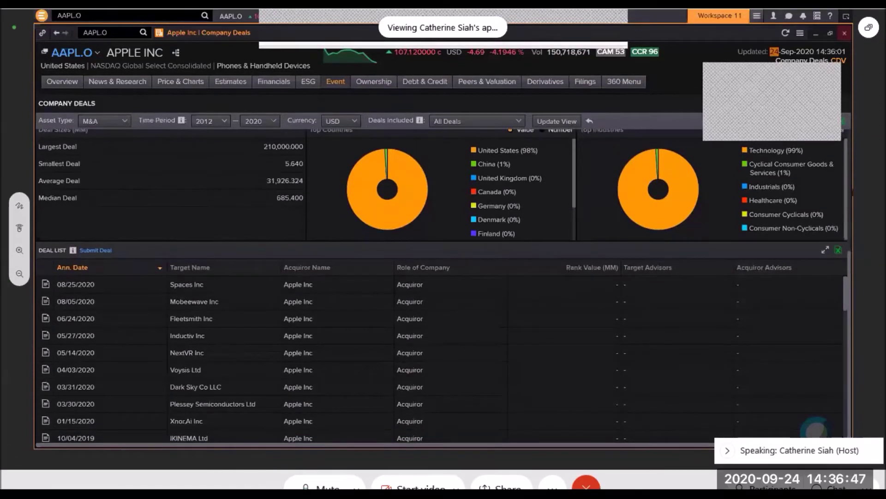
- View Apple's Ownership Summary page with its holdings breakdown
{"action": "mouse_move", "coordinate": [373, 82]}
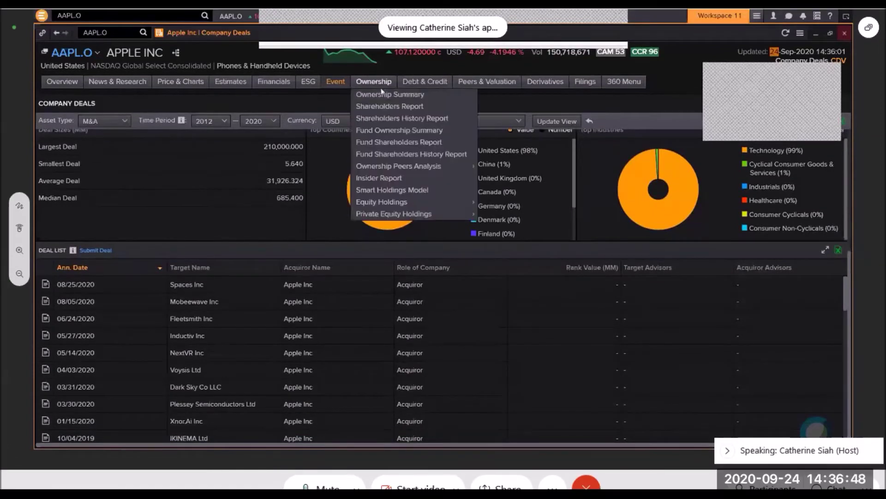
{"action": "left_click", "coordinate": [383, 95]}
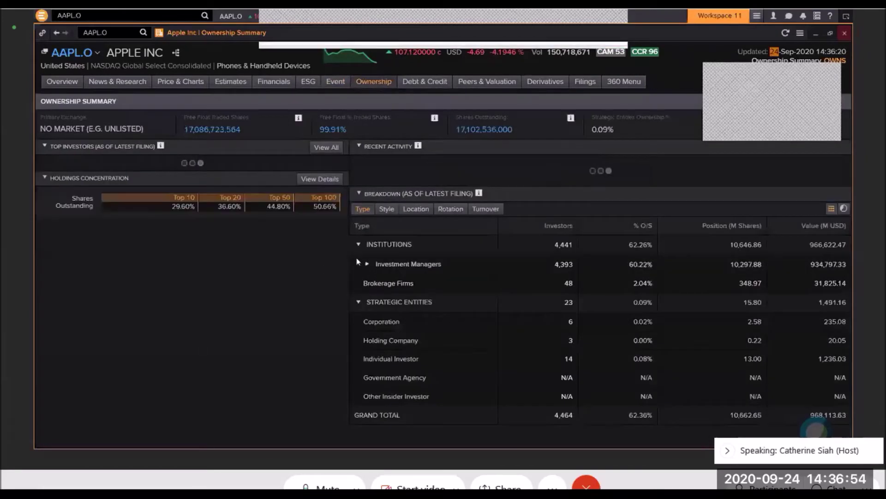
{"action": "mouse_move", "coordinate": [376, 86]}
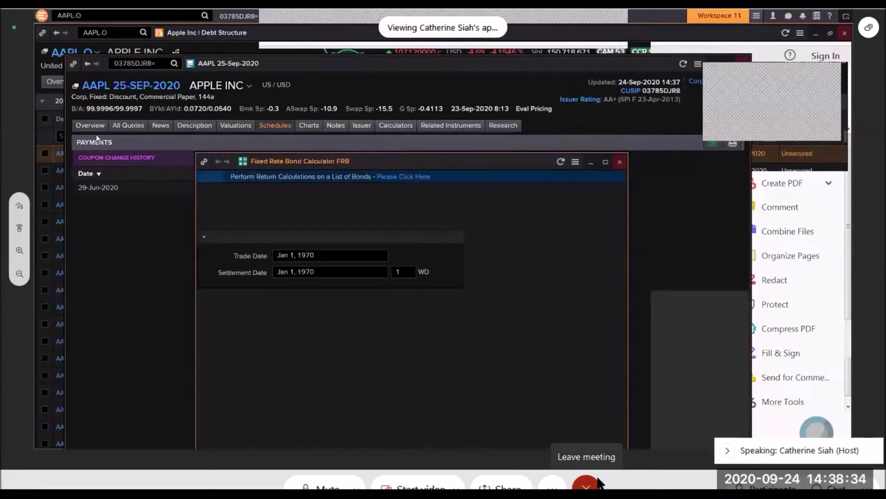
- Close the Fixed Rate Bond Calculator and the AAPL 25-Sep-2020 bond window to return to Apple's debt structure
{"action": "left_click", "coordinate": [621, 162]}
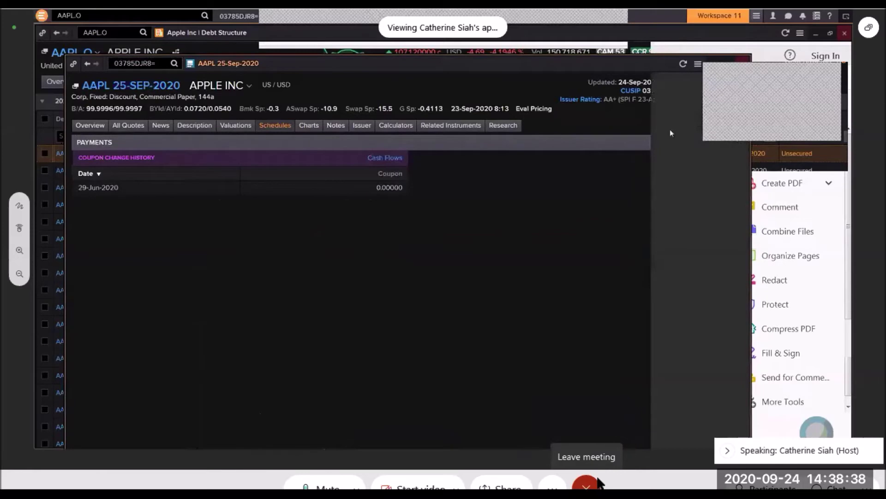
{"action": "left_click_drag", "start_coordinate": [649, 64], "coordinate": [485, 114]}
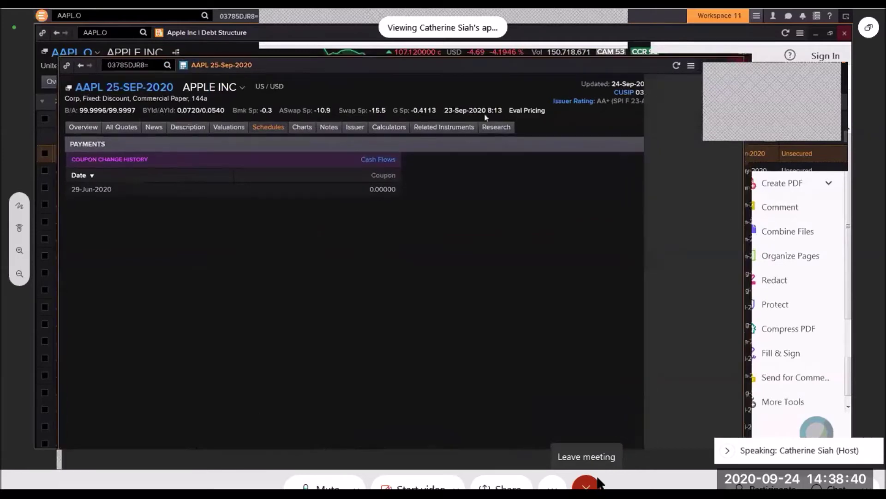
{"action": "left_click", "coordinate": [569, 117]}
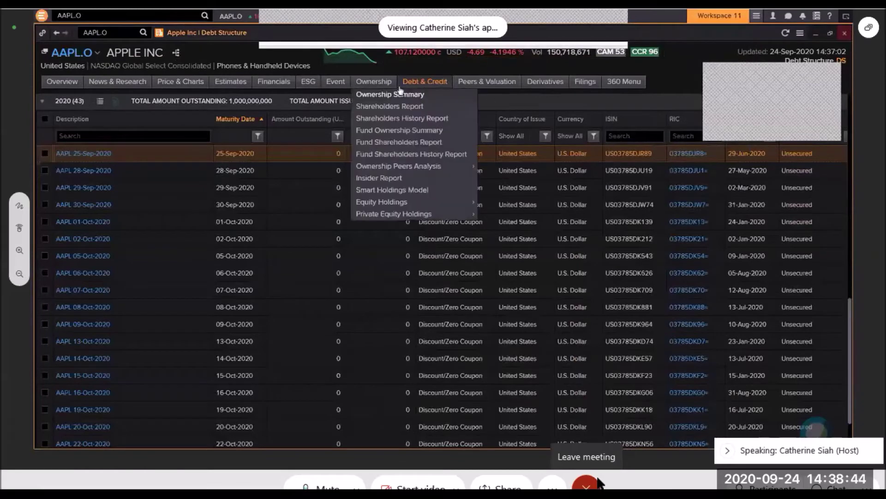
- View Apple's Combined Credit Risk page, and list the available Peers & Valuation, Derivatives and Filings pages
{"action": "mouse_move", "coordinate": [425, 82]}
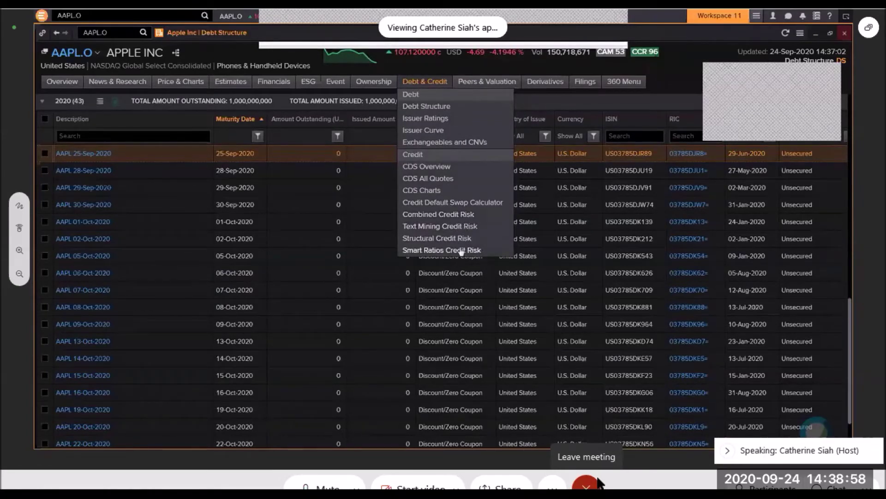
{"action": "left_click", "coordinate": [456, 215]}
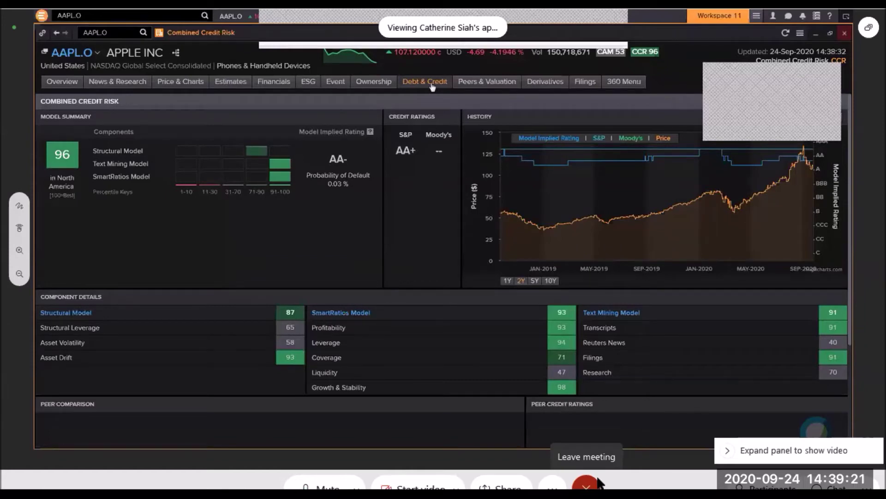
{"action": "mouse_move", "coordinate": [489, 84]}
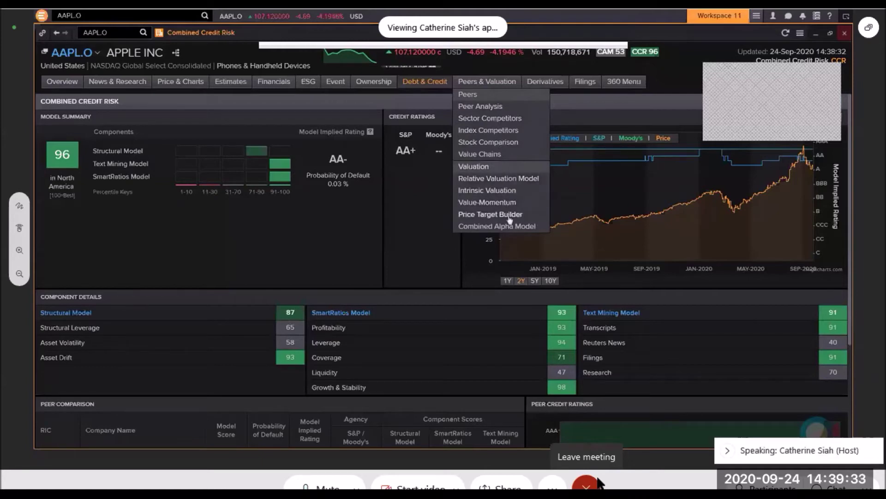
{"action": "mouse_move", "coordinate": [550, 84]}
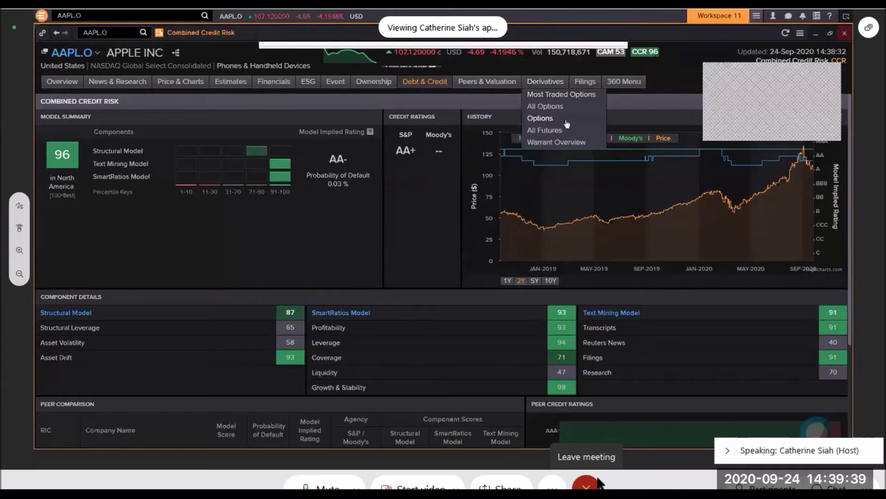
{"action": "mouse_move", "coordinate": [584, 86]}
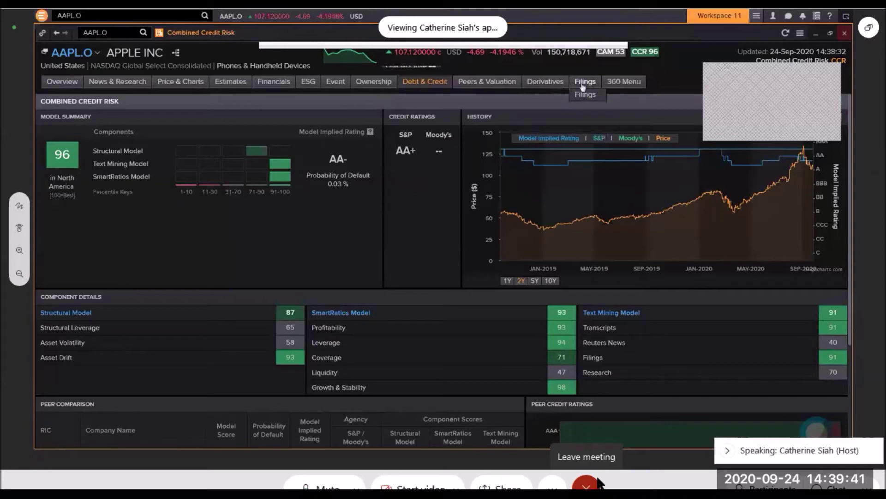
- Switch the company from Apple to International Business Machines Corp (IBM) and load its Combined Credit Risk page
{"action": "left_click", "coordinate": [114, 35]}
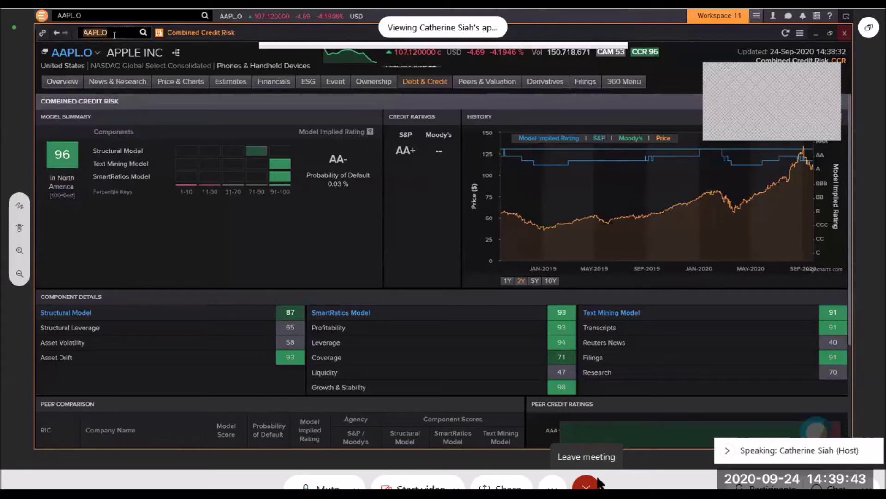
{"action": "key", "text": "BackSpace"}
{"action": "type", "text": "ib"}
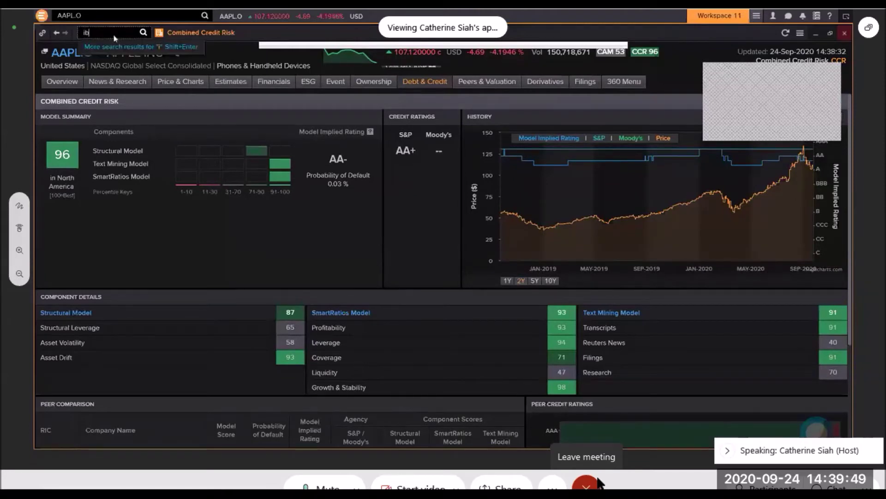
{"action": "type", "text": "m"}
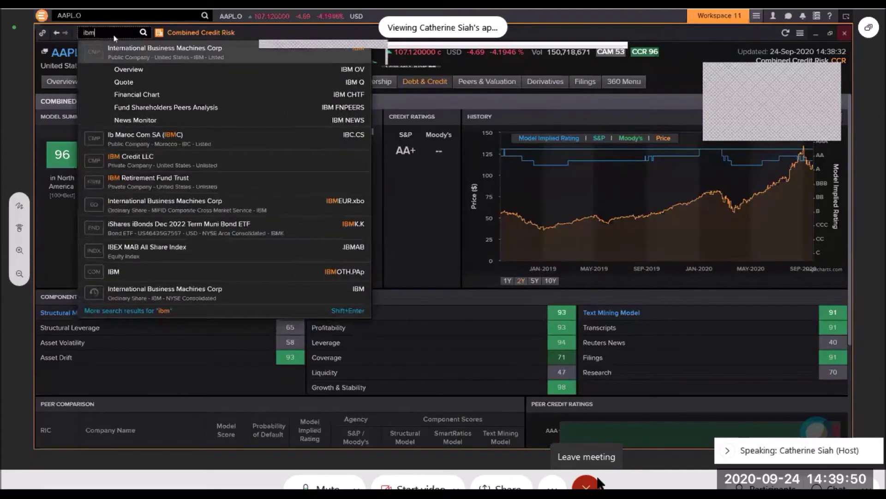
{"action": "left_click", "coordinate": [154, 55]}
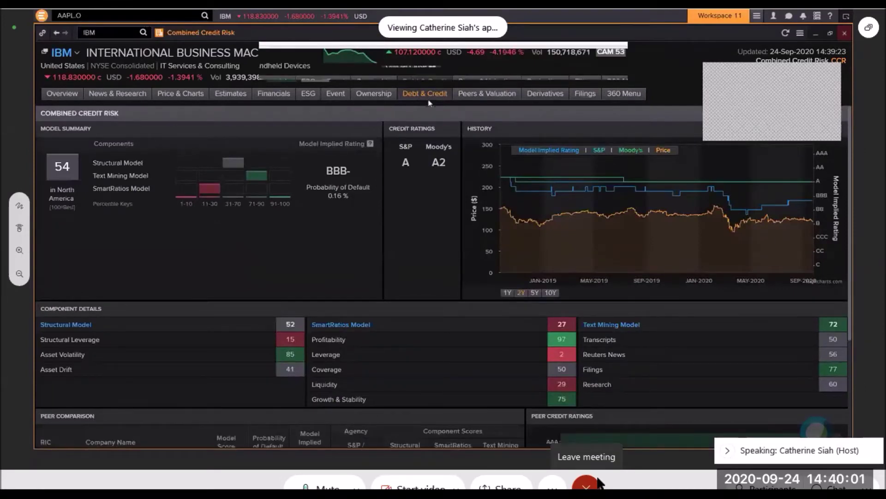
{"action": "mouse_move", "coordinate": [429, 100]}
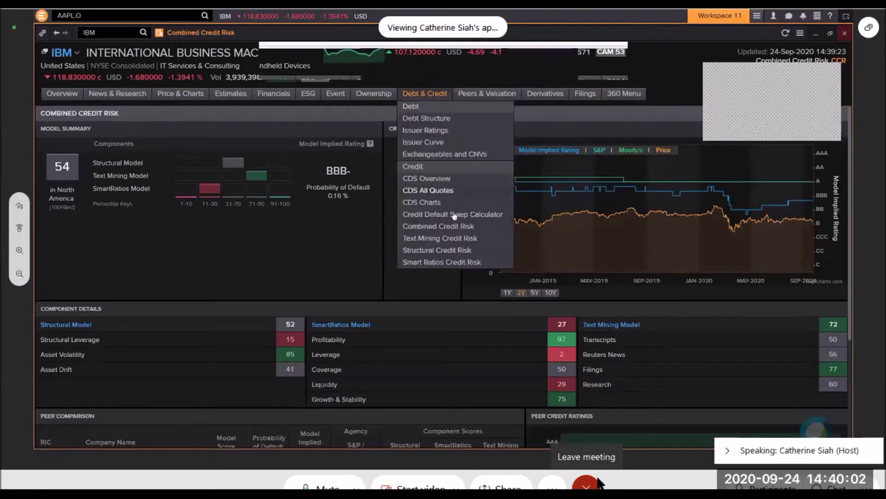
{"action": "left_click", "coordinate": [431, 228]}
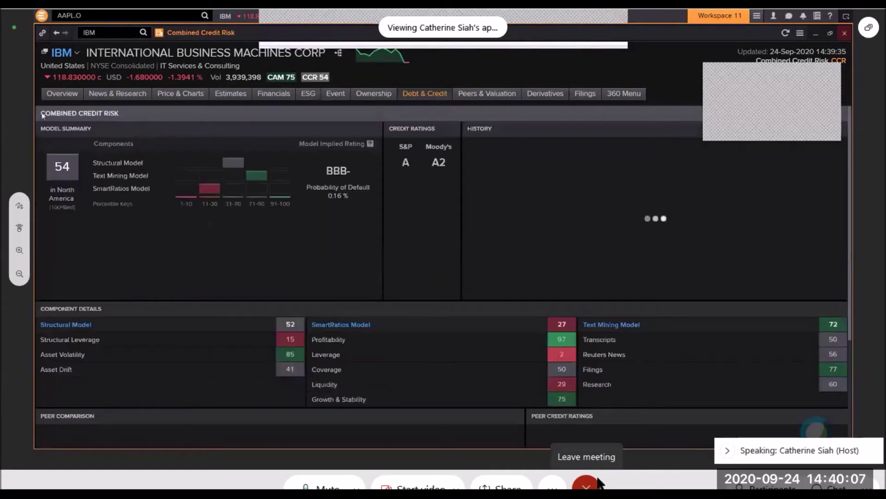
- Go to IBM's Overview page and close the company window
{"action": "mouse_move", "coordinate": [173, 94]}
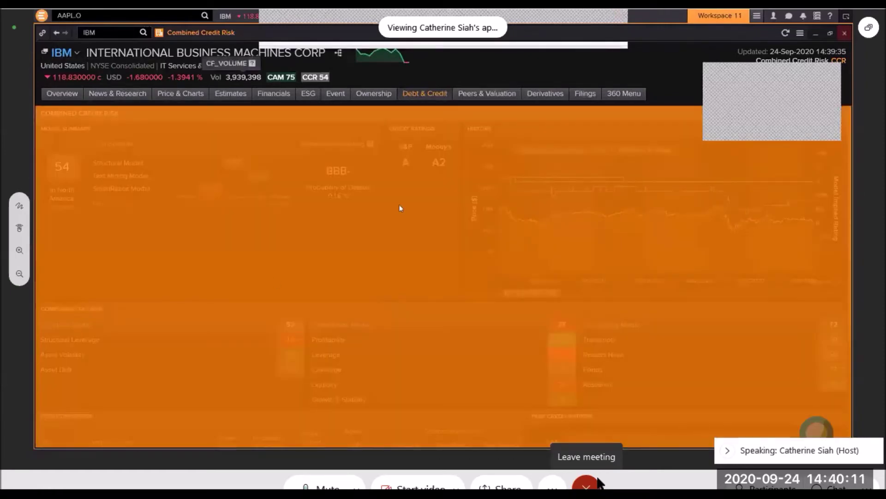
{"action": "left_click", "coordinate": [60, 95]}
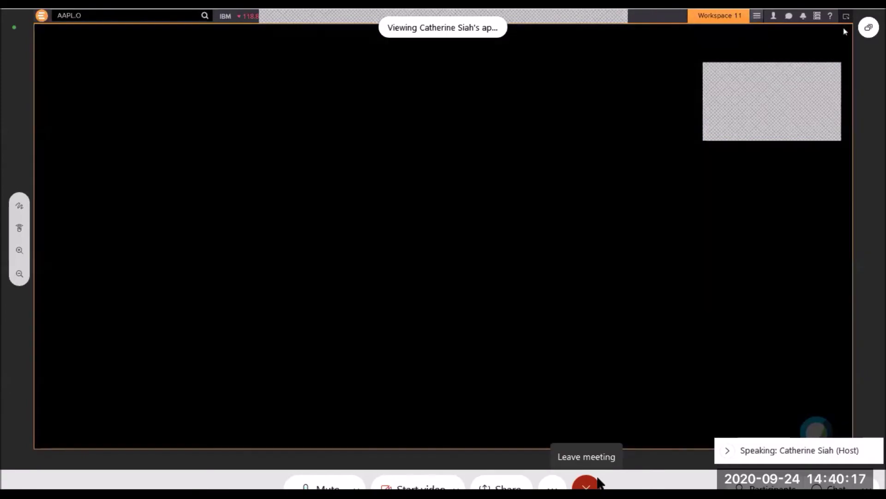
{"action": "left_click", "coordinate": [844, 33]}
- Replace AAPL.O in the main search with "home" and dismiss the suggestions
{"action": "left_click", "coordinate": [133, 16]}
{"action": "key", "text": "BackSpace"}
{"action": "key", "text": "BackSpace"}
{"action": "key", "text": "BackSpace"}
{"action": "key", "text": "BackSpace"}
{"action": "key", "text": "BackSpace"}
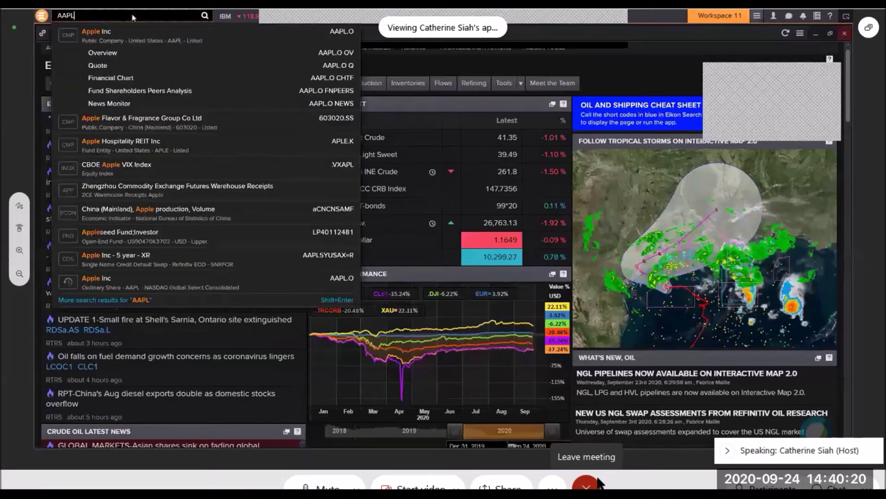
{"action": "key", "text": "BackSpace"}
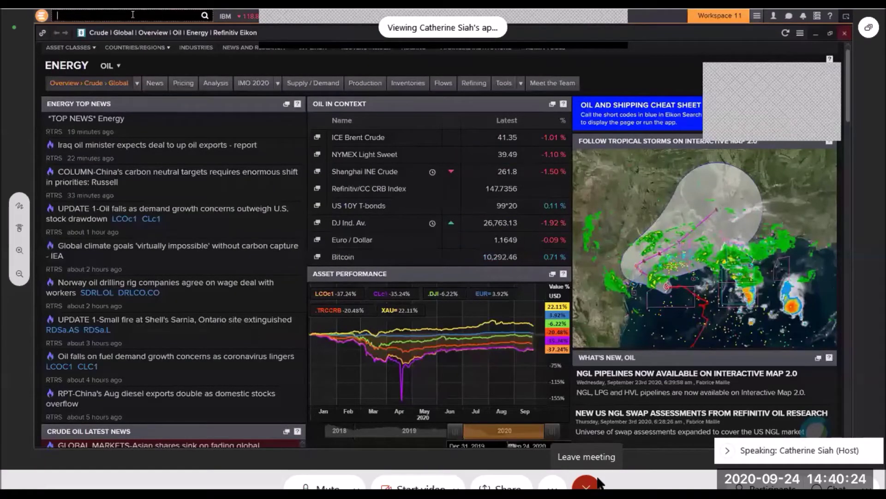
{"action": "type", "text": "home"}
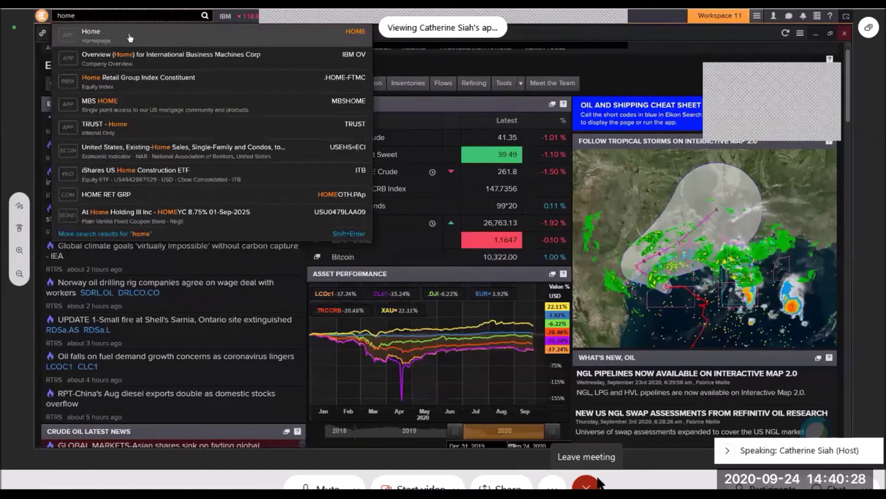
{"action": "left_click", "coordinate": [468, 69]}
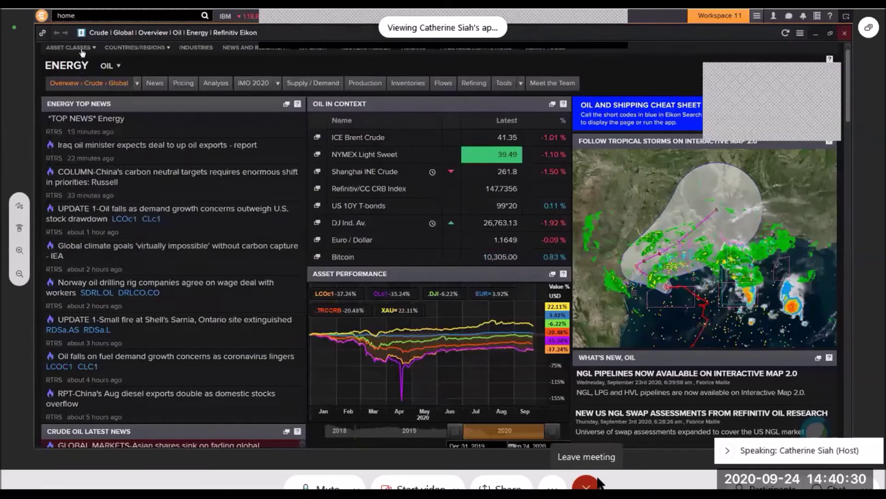
- Open the Foreign Exchange asset class page and switch it to the Asia overview
{"action": "left_click", "coordinate": [82, 48]}
{"action": "left_click", "coordinate": [80, 61]}
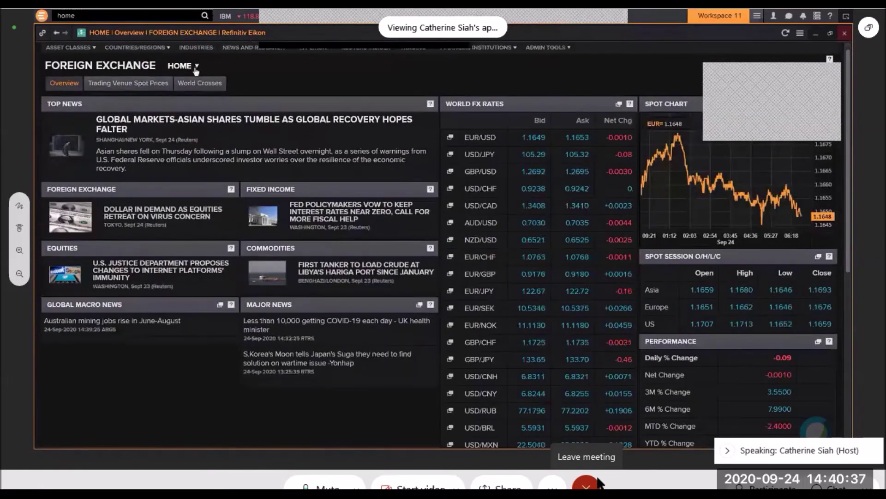
{"action": "left_click", "coordinate": [192, 67]}
{"action": "left_click", "coordinate": [184, 122]}
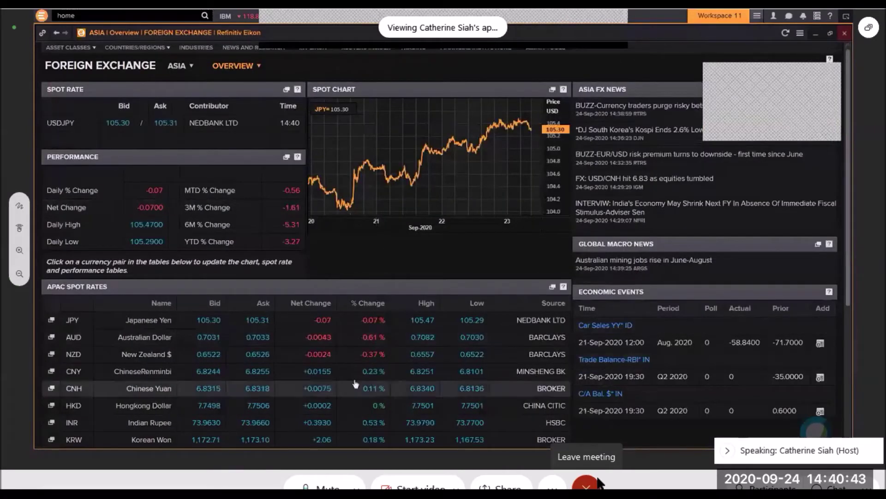
- Browse the asset classes, including the Commodities categories, and choose Islamic Finance
{"action": "left_click", "coordinate": [83, 49]}
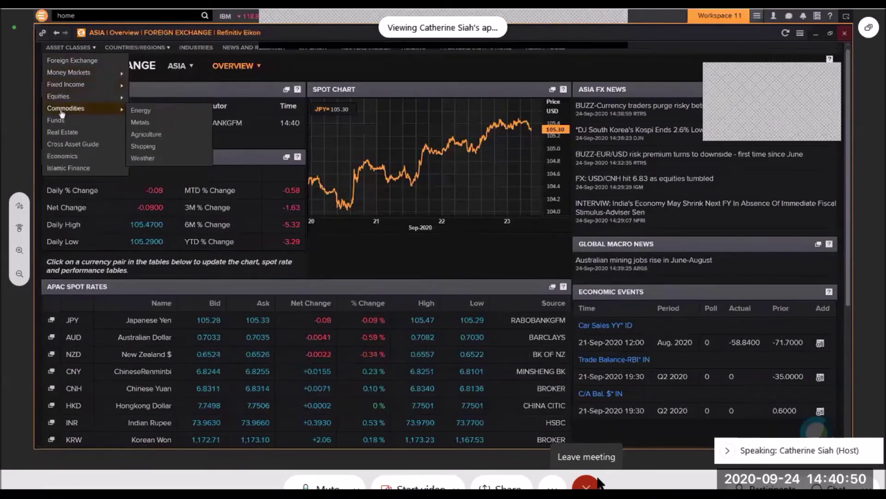
{"action": "left_click", "coordinate": [67, 112]}
{"action": "left_click", "coordinate": [67, 48]}
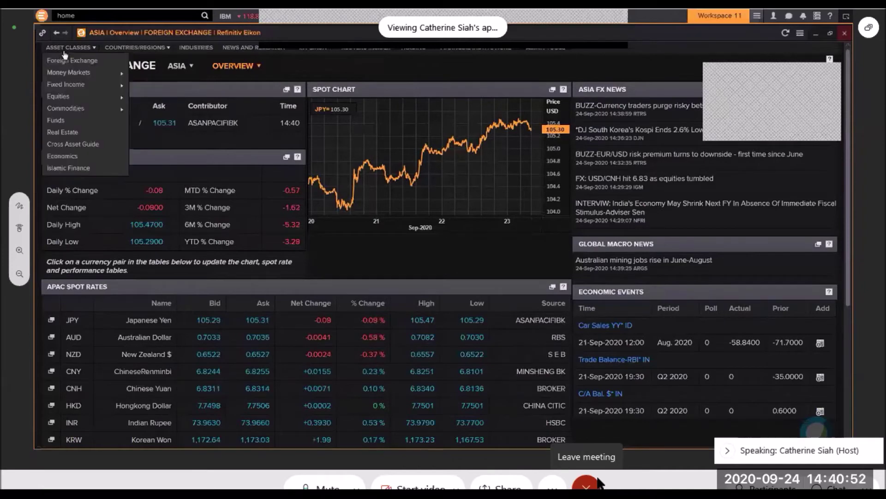
{"action": "left_click", "coordinate": [76, 168]}
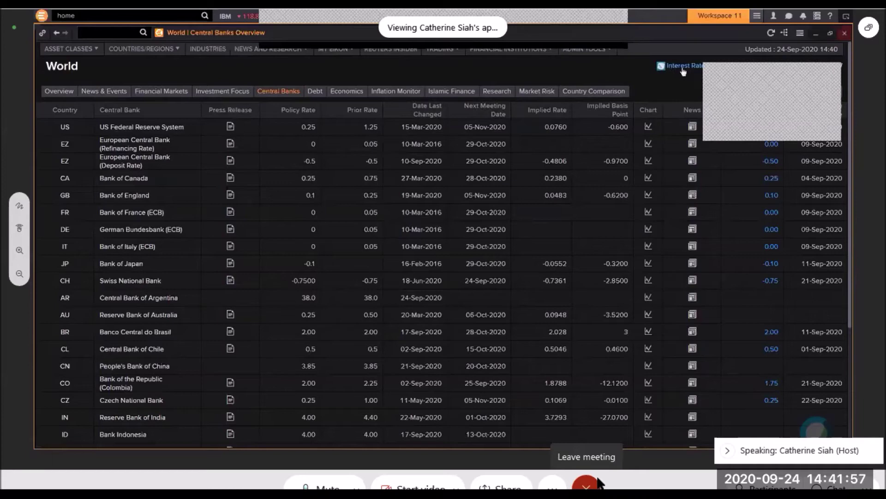
- Open the Interest Rate Probability page from the world Central Banks Overview and maximize its window
{"action": "left_click", "coordinate": [683, 67]}
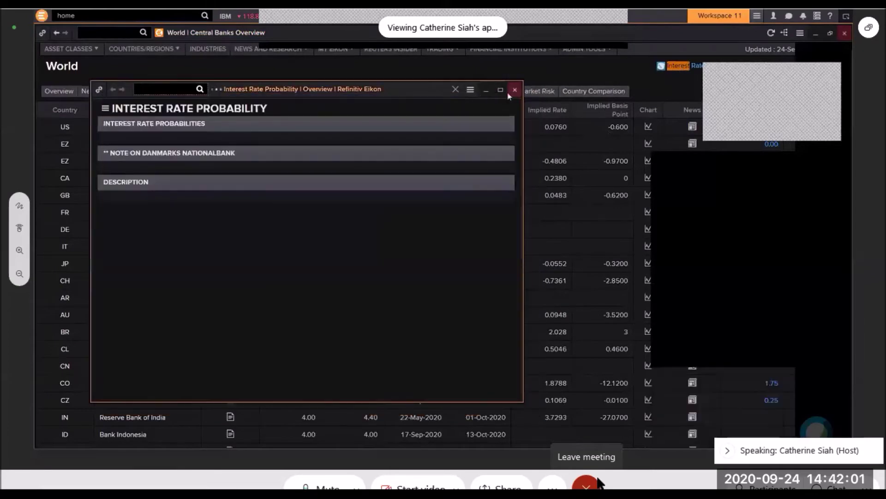
{"action": "left_click", "coordinate": [500, 90]}
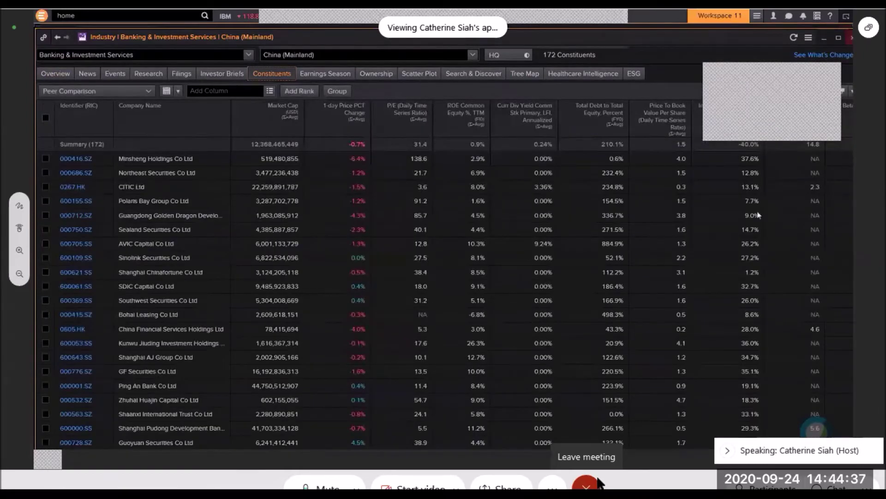
- Look through the peer comparison templates for the China banking constituents and close the industry window
{"action": "left_click", "coordinate": [149, 92]}
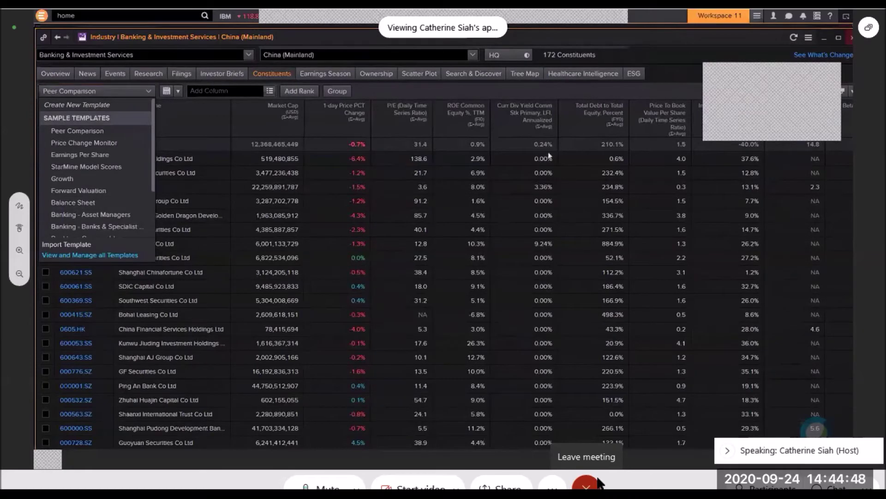
{"action": "left_click", "coordinate": [384, 92]}
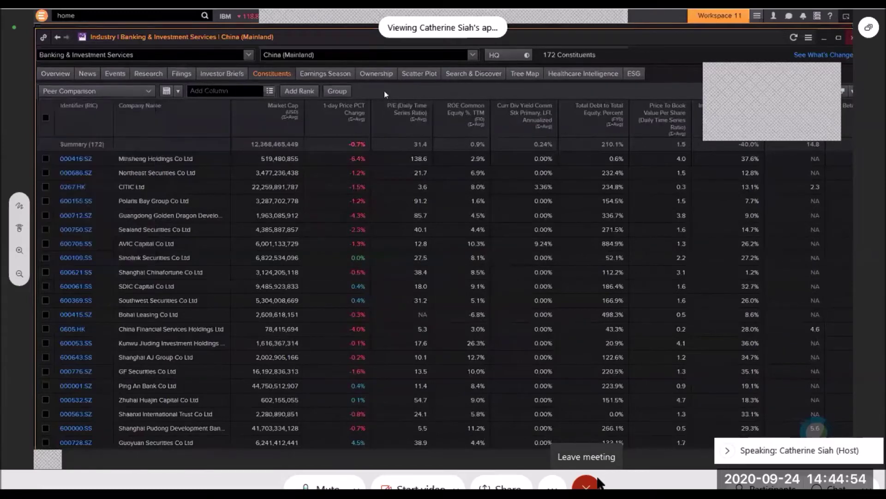
{"action": "left_click", "coordinate": [851, 39]}
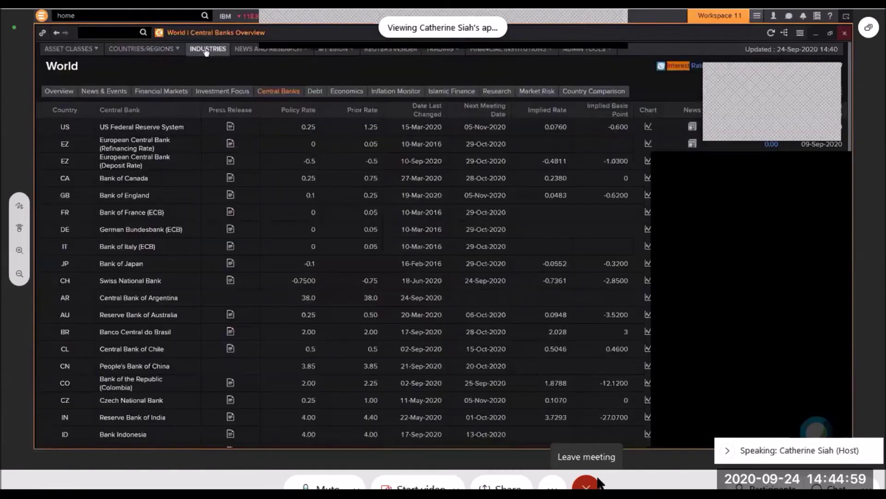
- Open Reuters Top News and switch it to the Central Banks & Global Economy section
{"action": "mouse_move", "coordinate": [243, 52]}
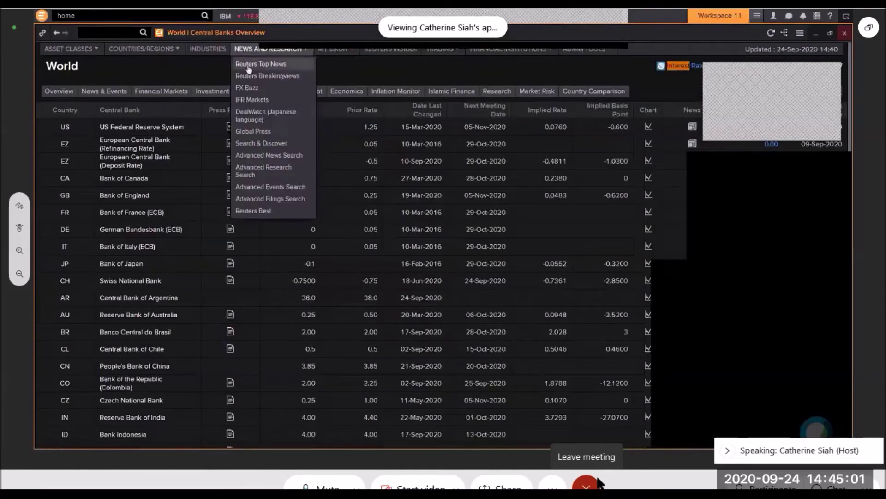
{"action": "left_click", "coordinate": [248, 65]}
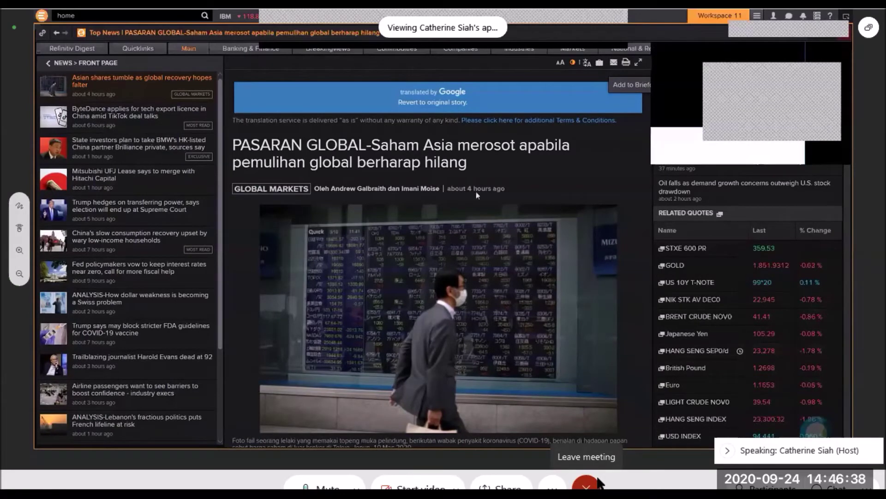
{"action": "mouse_move", "coordinate": [190, 50]}
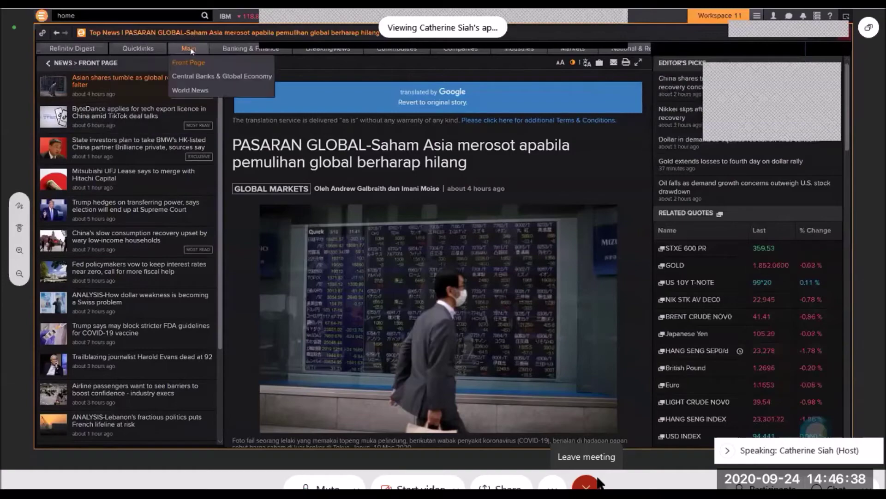
{"action": "left_click", "coordinate": [194, 78]}
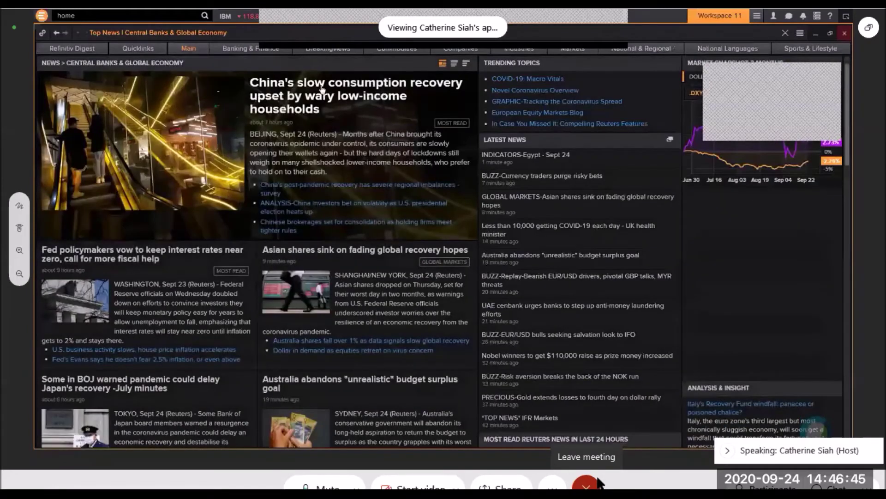
- Switch Top News to the Energy section of the commodities news
{"action": "mouse_move", "coordinate": [292, 54]}
{"action": "mouse_move", "coordinate": [398, 51]}
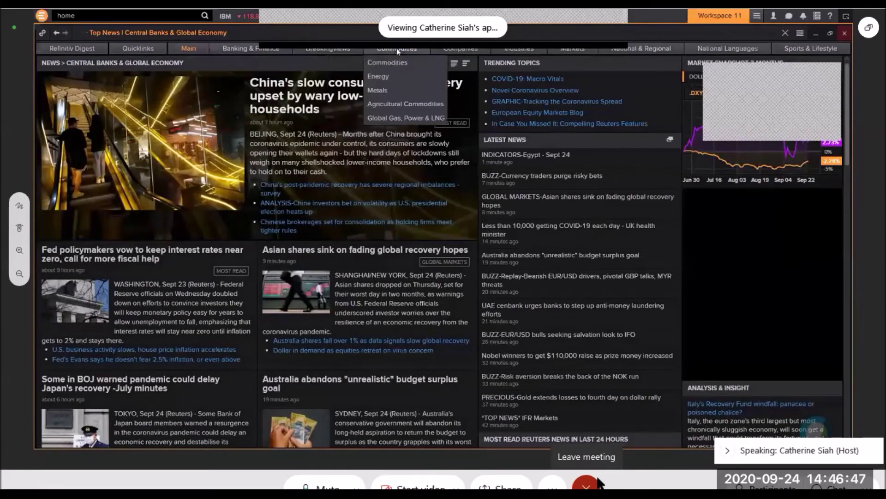
{"action": "left_click", "coordinate": [382, 77]}
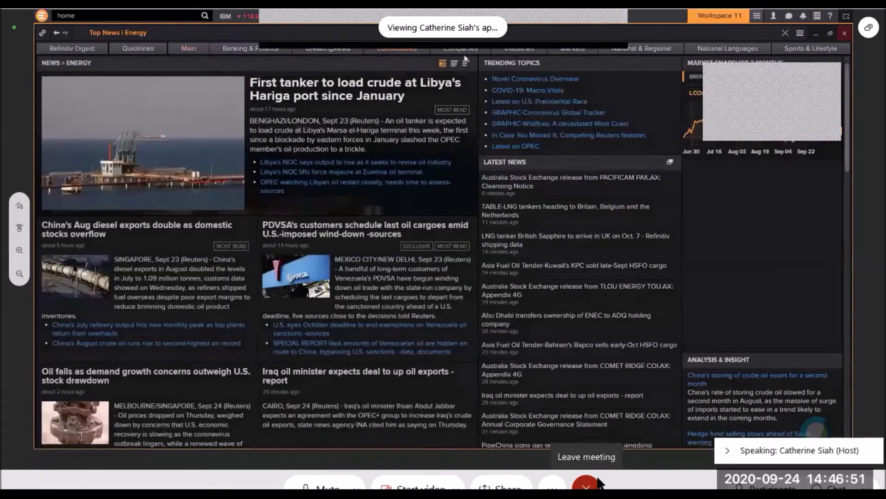
- Browse the company news regions and open the Foreign Exchange and Fixed Income sections of the markets news
{"action": "mouse_move", "coordinate": [462, 69]}
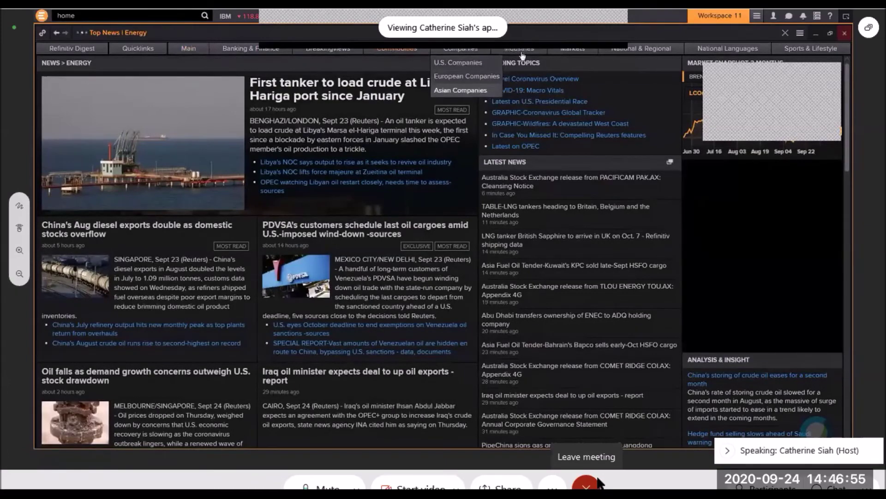
{"action": "mouse_move", "coordinate": [572, 50]}
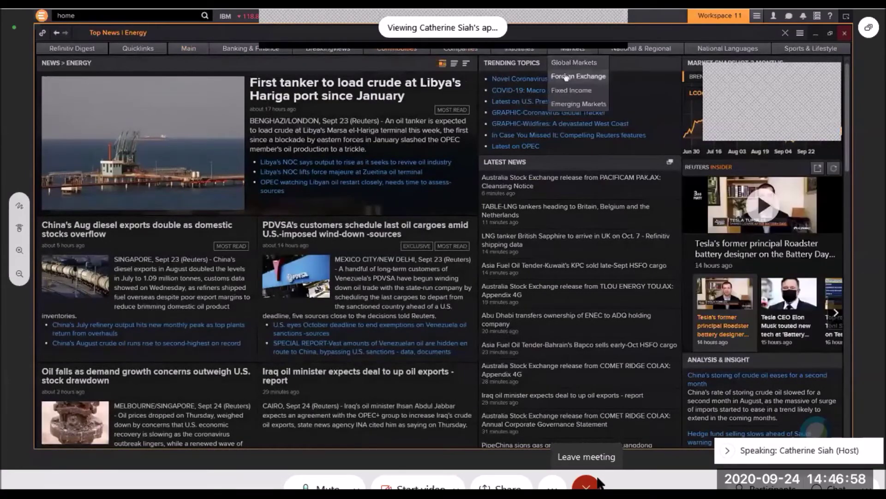
{"action": "left_click", "coordinate": [566, 77]}
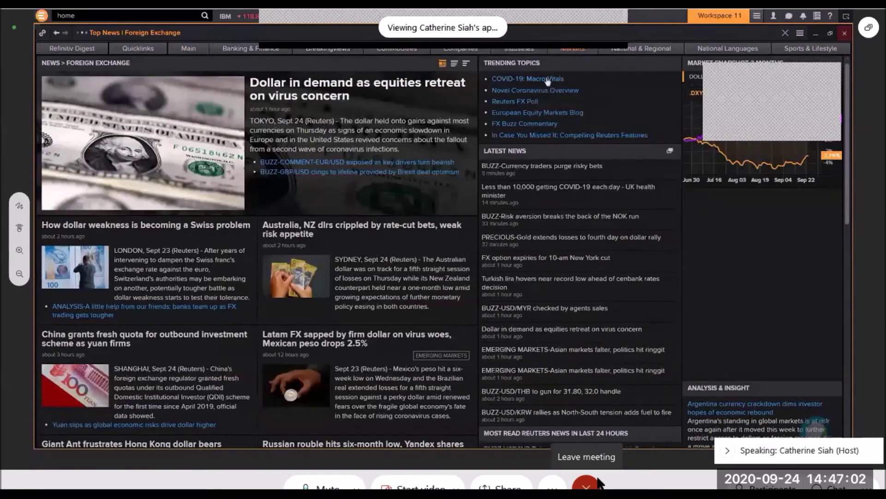
{"action": "mouse_move", "coordinate": [573, 48]}
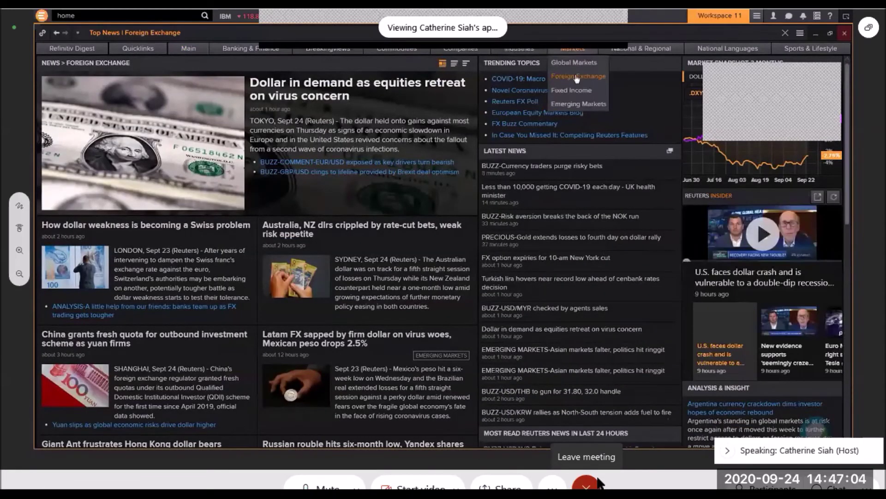
{"action": "left_click", "coordinate": [574, 90]}
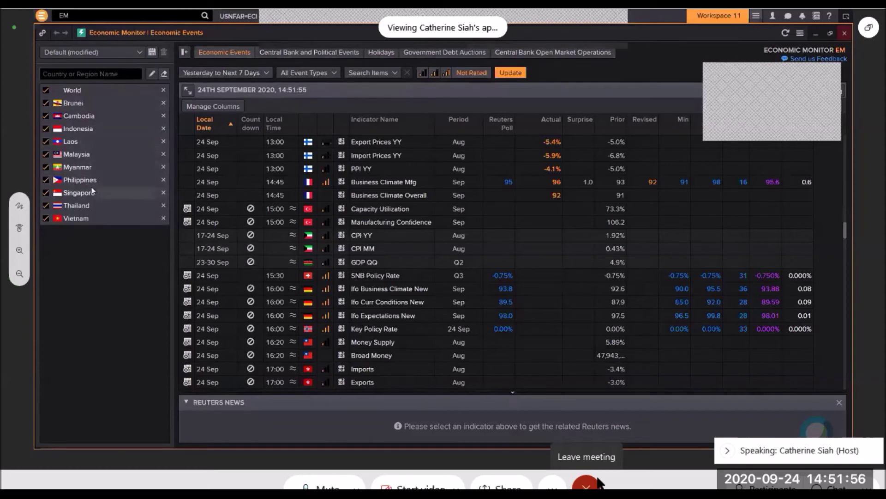
- Set the Economic Monitor's date range to Week Ahead and update the event list
{"action": "left_click", "coordinate": [269, 74]}
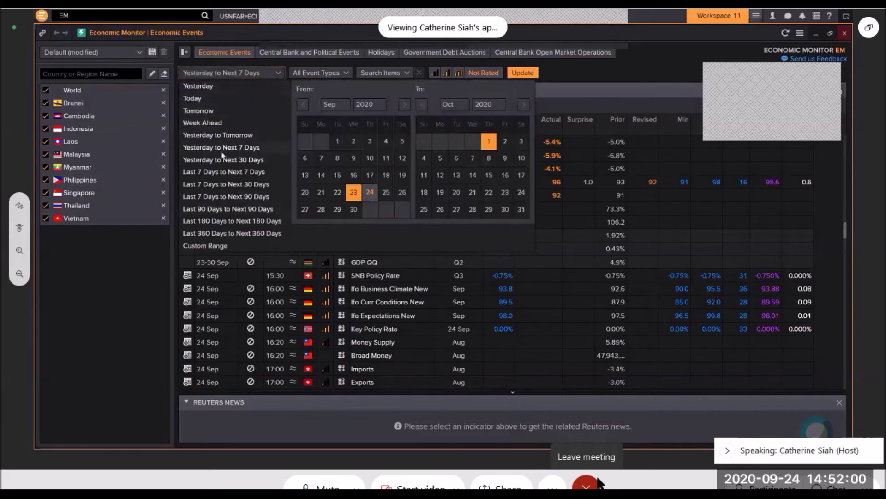
{"action": "left_click", "coordinate": [206, 126]}
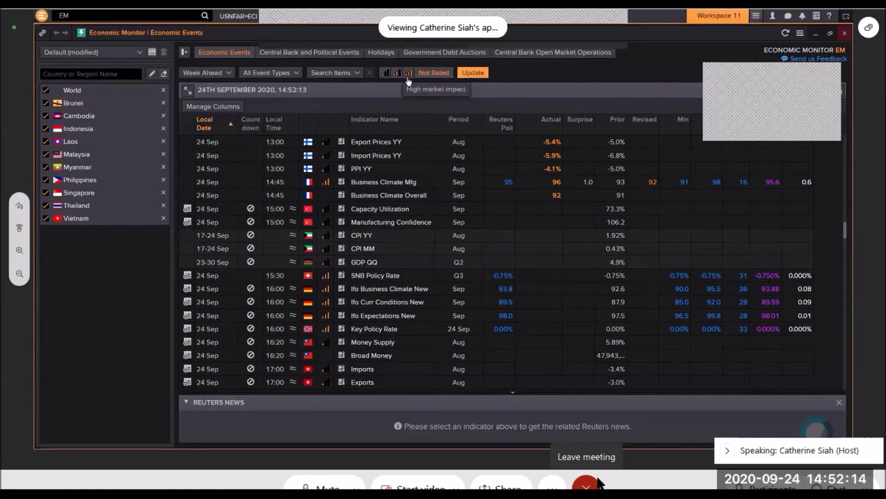
{"action": "left_click", "coordinate": [470, 76]}
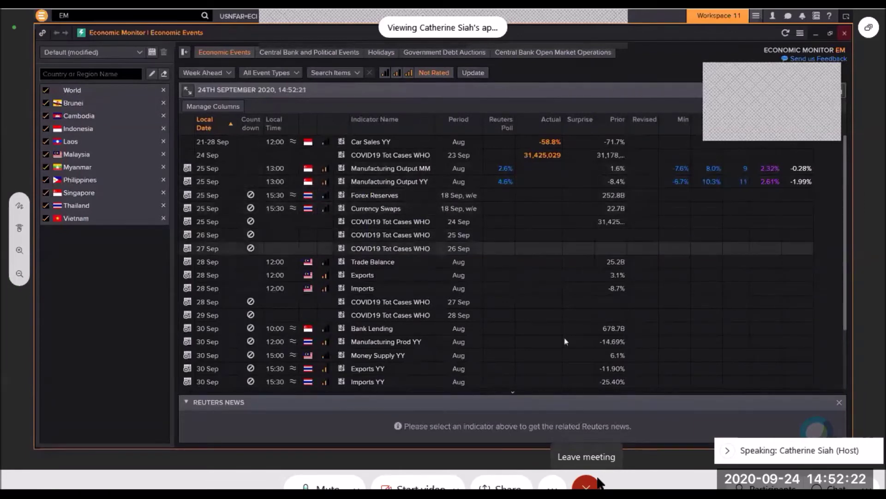
- Show Singapore's Manufacturing Output MM headlines in an enlarged Reuters News area and download the event's calendar file
{"action": "left_click_drag", "start_coordinate": [468, 394], "coordinate": [466, 323]}
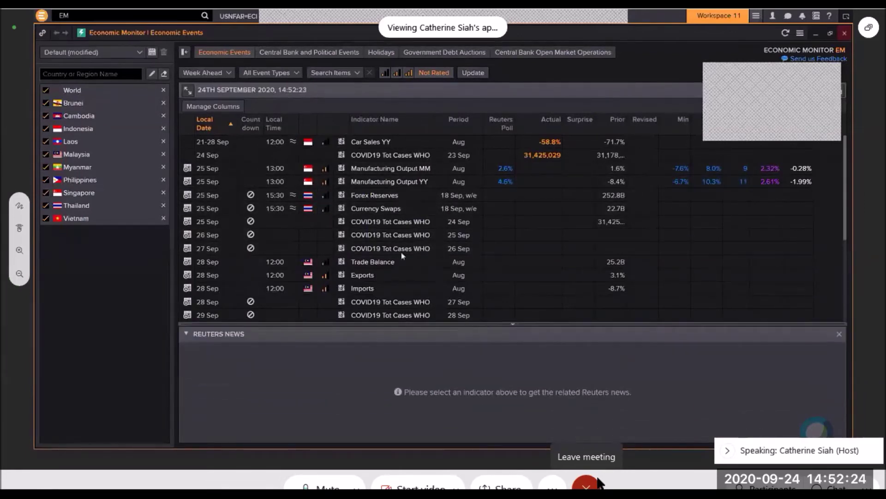
{"action": "left_click", "coordinate": [236, 169]}
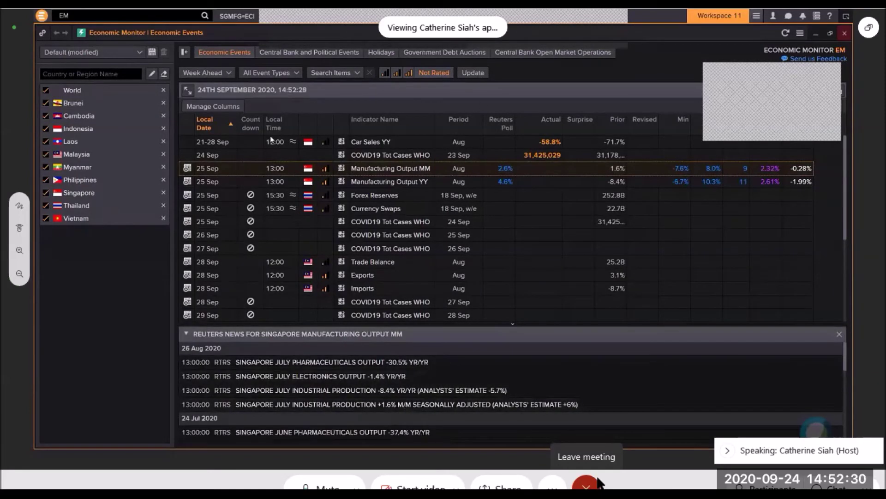
{"action": "left_click", "coordinate": [187, 169]}
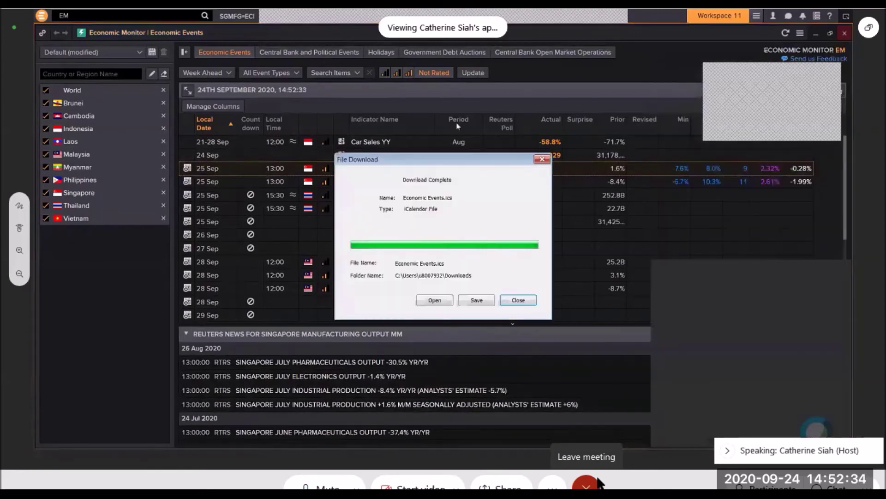
{"action": "left_click", "coordinate": [518, 301]}
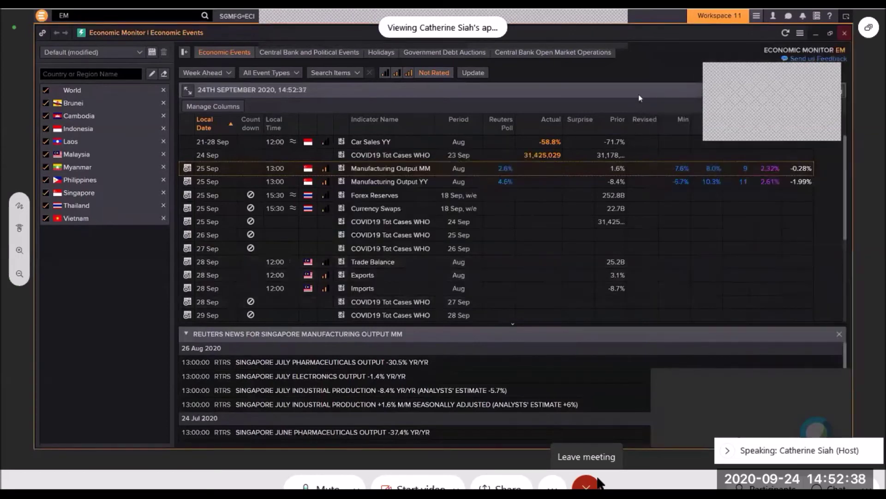
- Show the economic events as a calendar by day, week and month, and open Central Bank and Political Events
{"action": "left_click", "coordinate": [713, 73]}
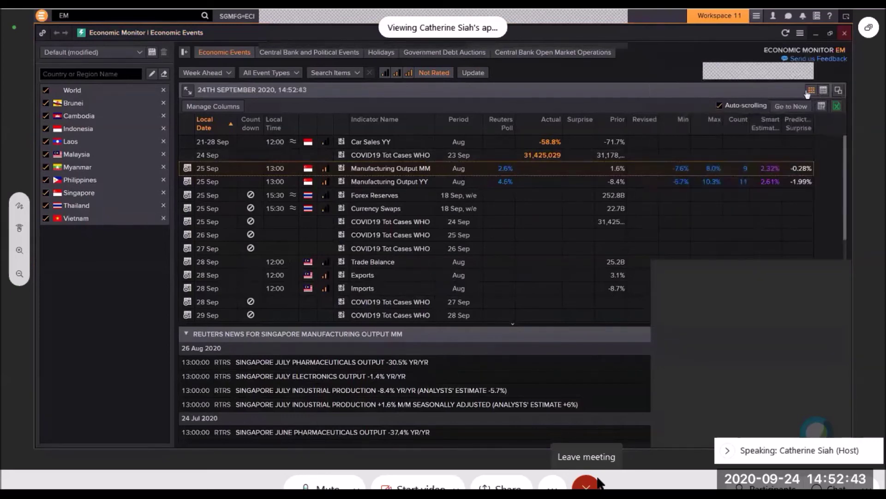
{"action": "left_click", "coordinate": [826, 92]}
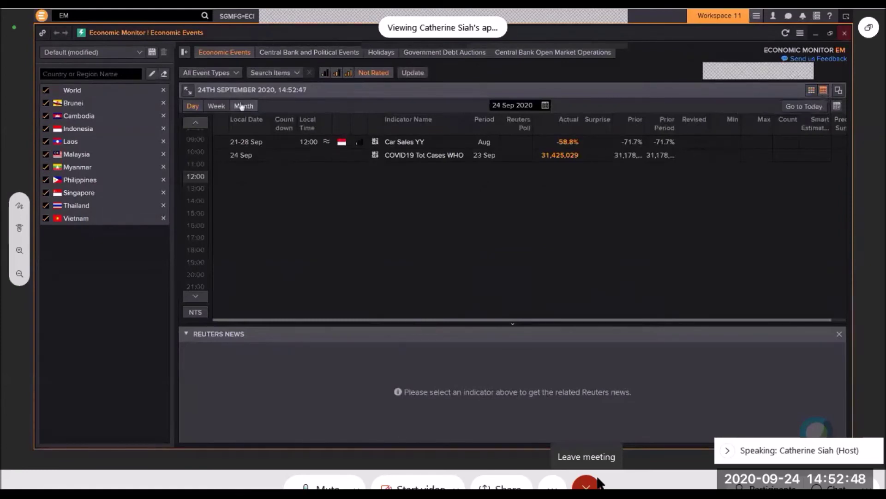
{"action": "left_click", "coordinate": [217, 106]}
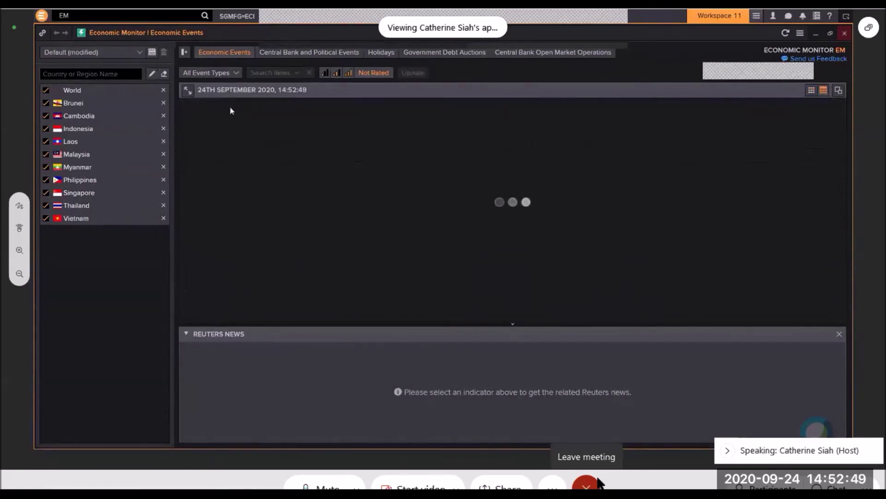
{"action": "left_click", "coordinate": [243, 106]}
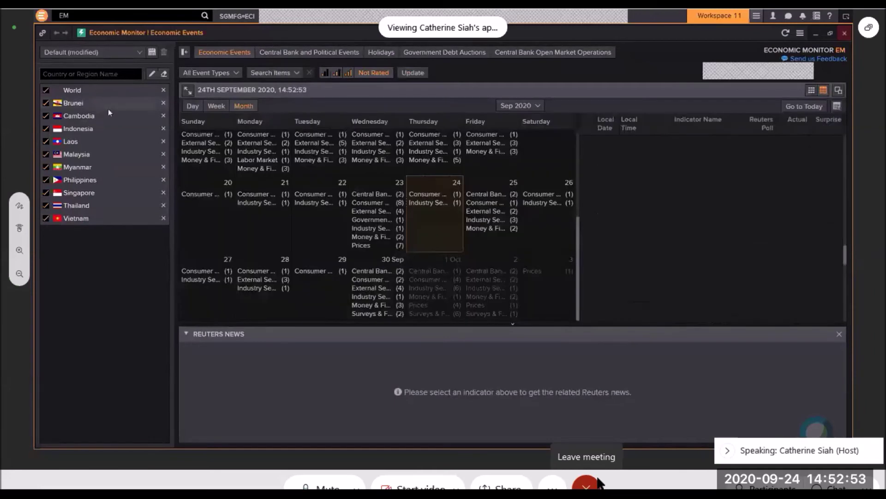
{"action": "left_click", "coordinate": [189, 108]}
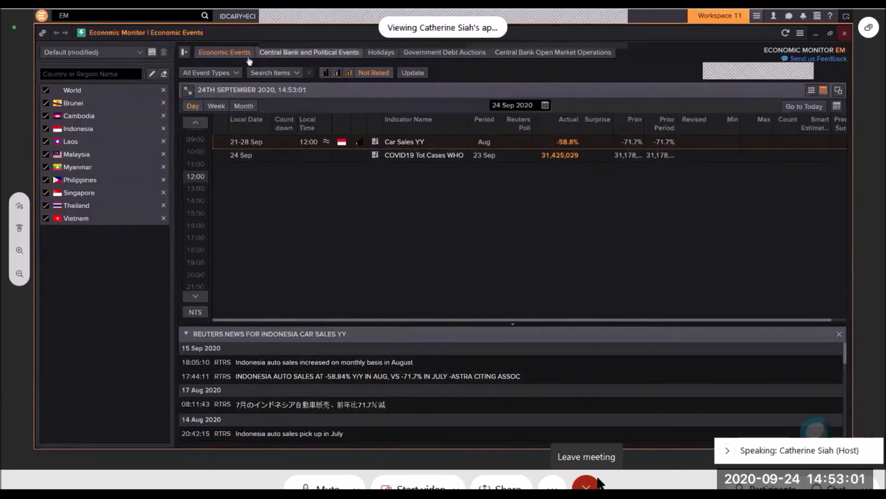
{"action": "left_click", "coordinate": [332, 53]}
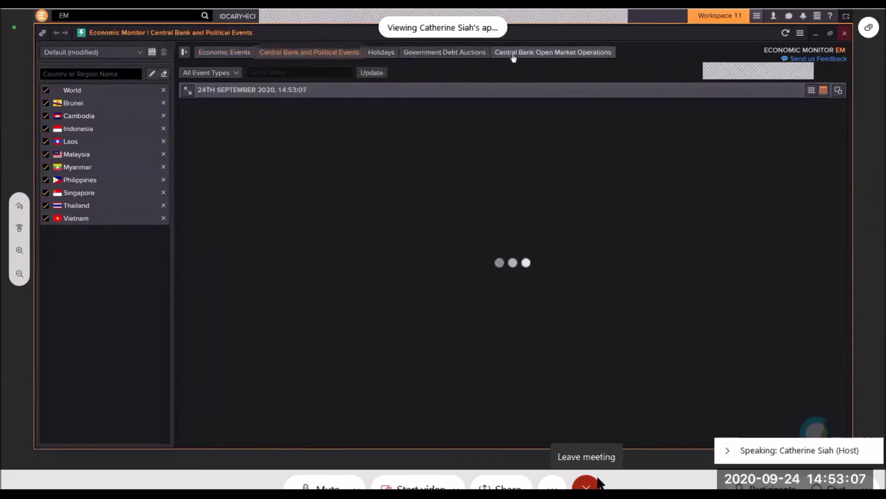
- Close the Economic Monitor window and maximize the window holding the Foreign Exchange home page
{"action": "left_click", "coordinate": [830, 34]}
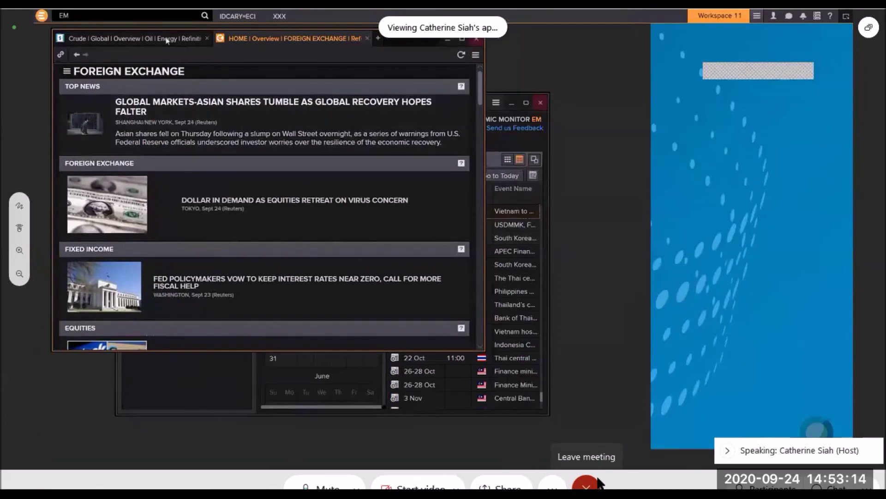
{"action": "left_click", "coordinate": [199, 39]}
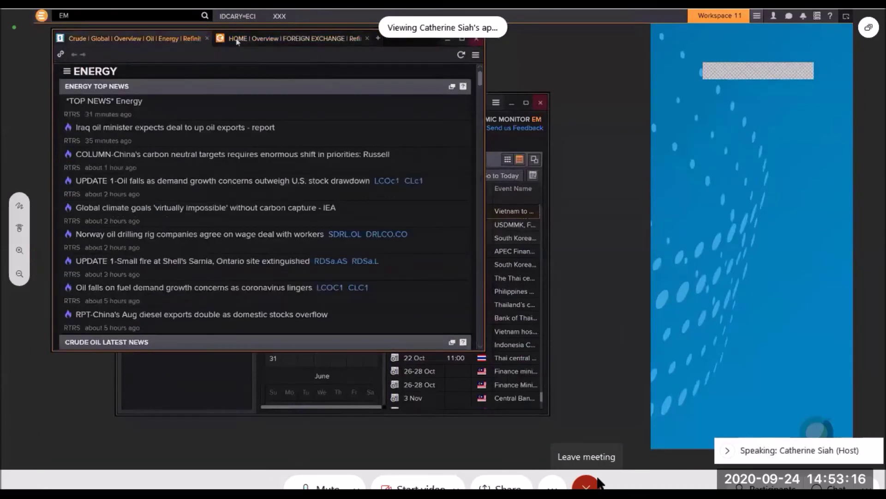
{"action": "left_click", "coordinate": [237, 40]}
{"action": "left_click", "coordinate": [526, 140]}
{"action": "left_click", "coordinate": [540, 102]}
{"action": "left_click", "coordinate": [462, 40]}
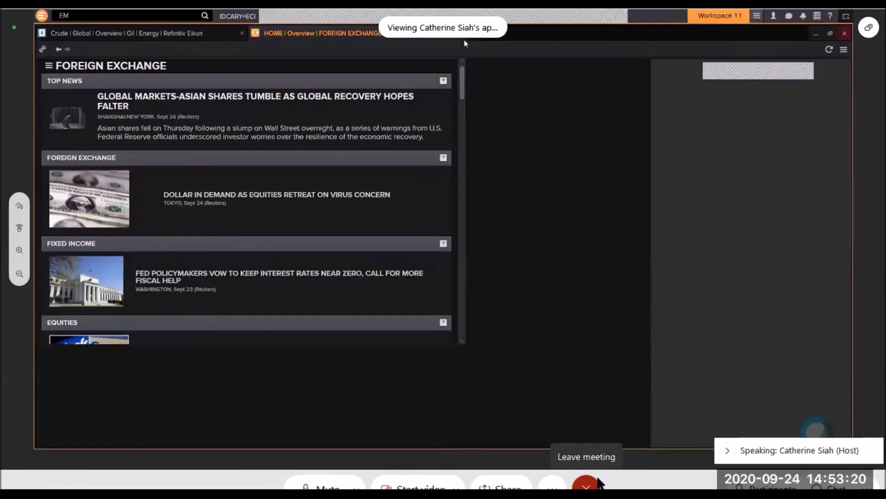
- Search for "econ", open the Economic Indicators app and maximize its window
{"action": "type", "text": "econo"}
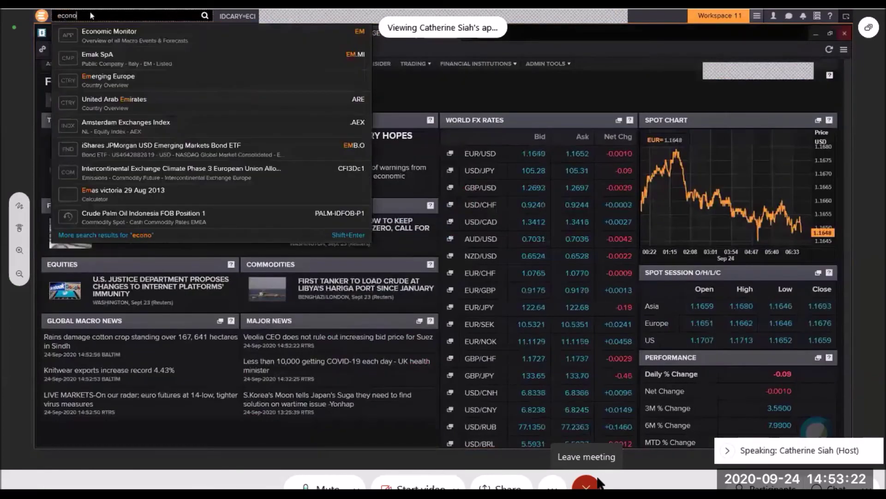
{"action": "key", "text": "BackSpace"}
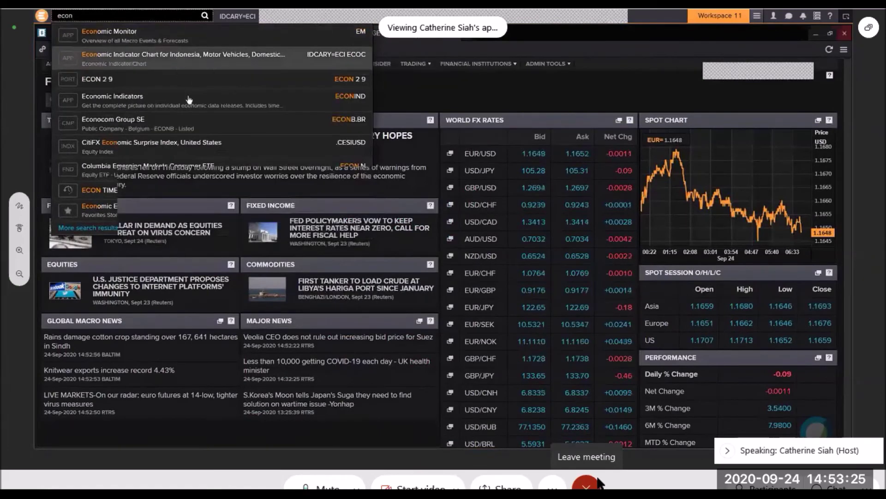
{"action": "left_click", "coordinate": [156, 102]}
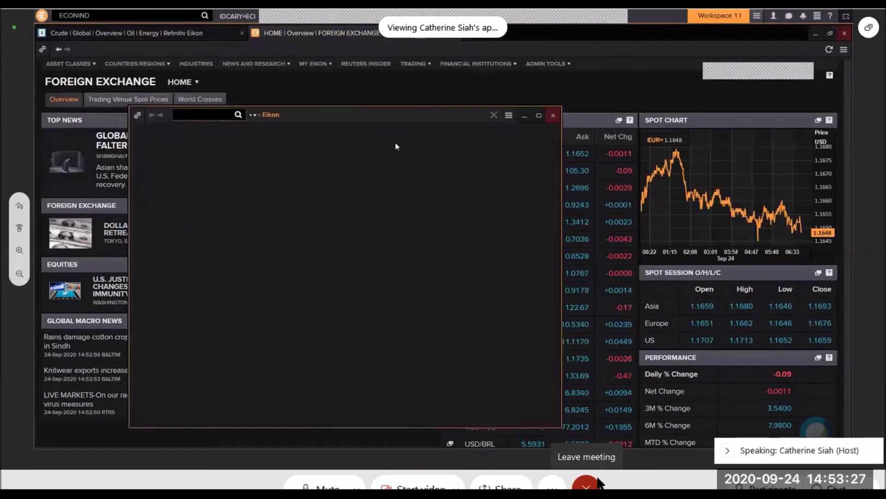
{"action": "left_click", "coordinate": [537, 115]}
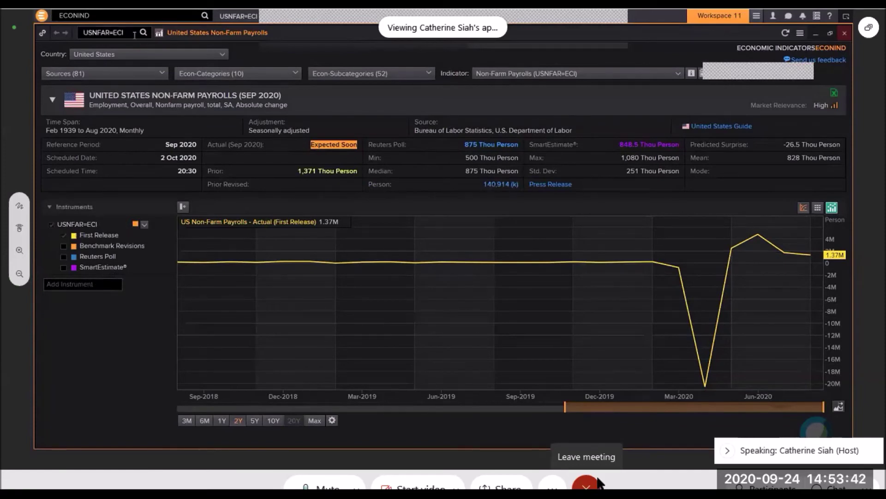
- Set the Economic Indicators country to Singapore and open the list of its indicators
{"action": "left_click", "coordinate": [168, 57]}
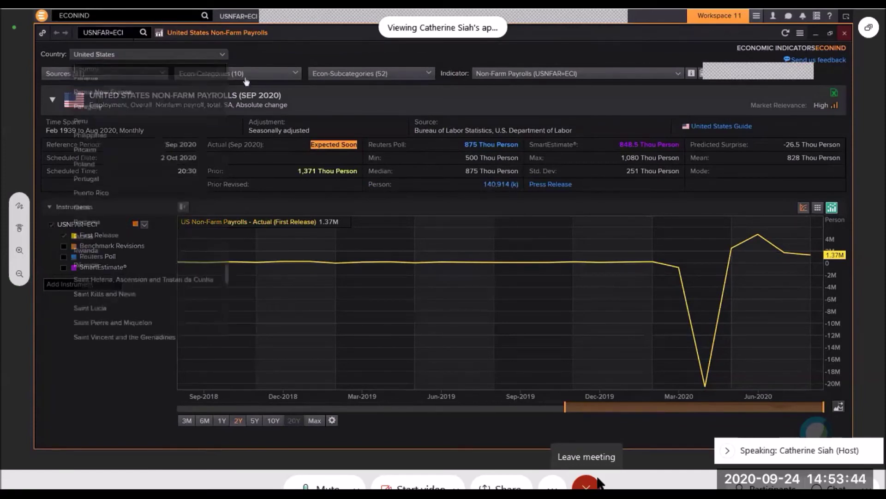
{"action": "scroll", "coordinate": [154, 259], "scroll_direction": "down", "scroll_amount": 10}
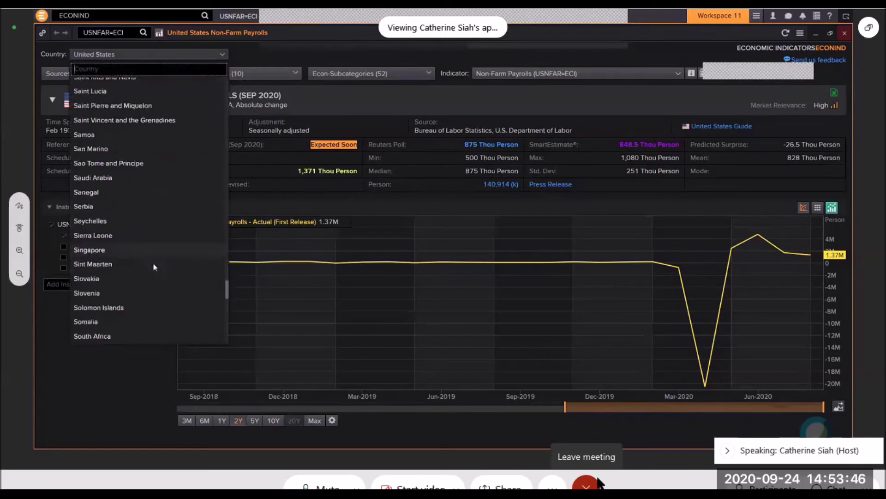
{"action": "scroll", "coordinate": [116, 178], "scroll_direction": "up", "scroll_amount": 4}
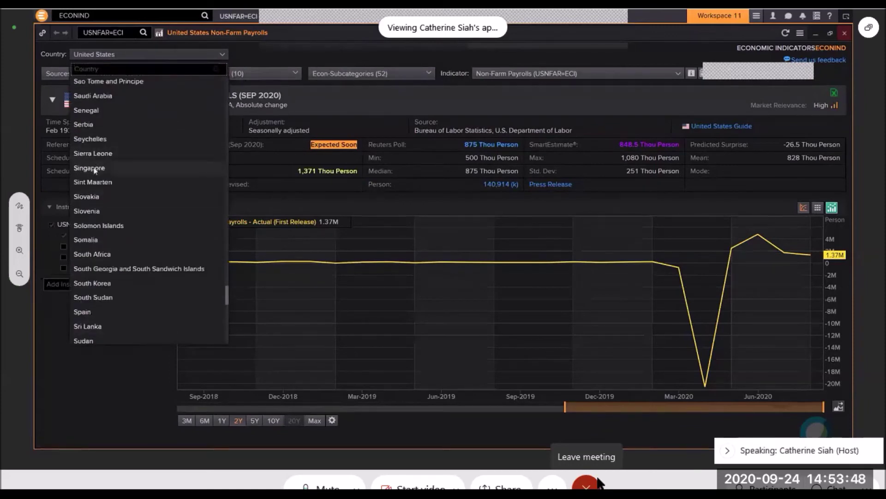
{"action": "left_click", "coordinate": [111, 168]}
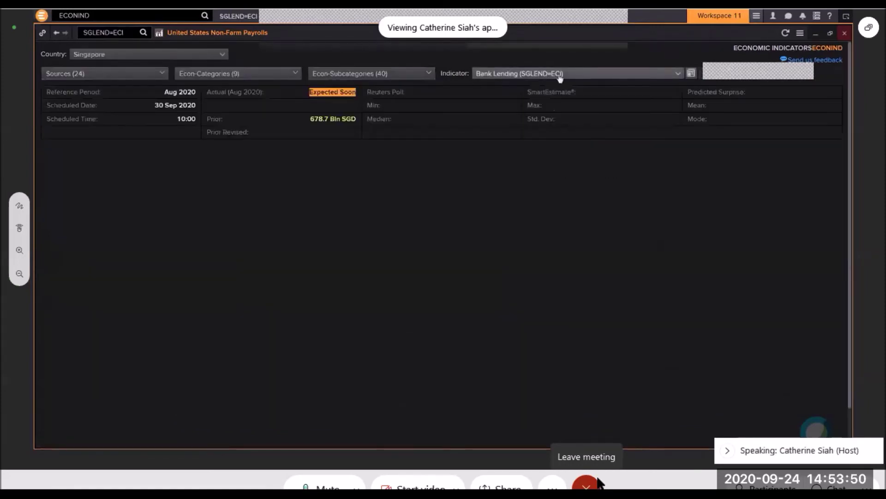
{"action": "left_click", "coordinate": [677, 74]}
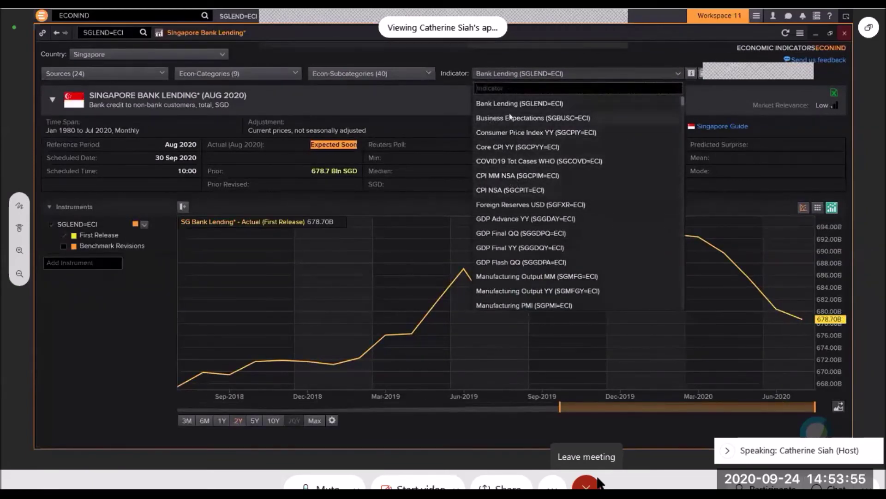
- Try to add the instrument MYLEND= to the Singapore Bank Lending chart
{"action": "left_click", "coordinate": [65, 268]}
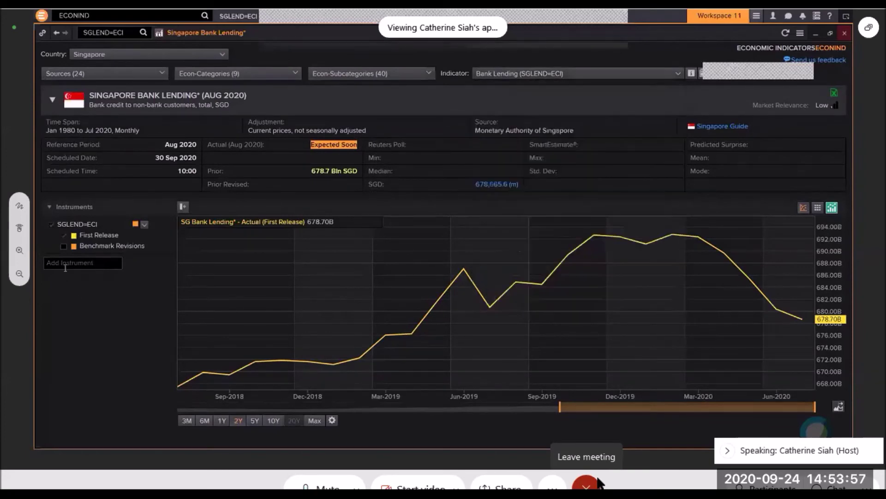
{"action": "type", "text": "mylend"}
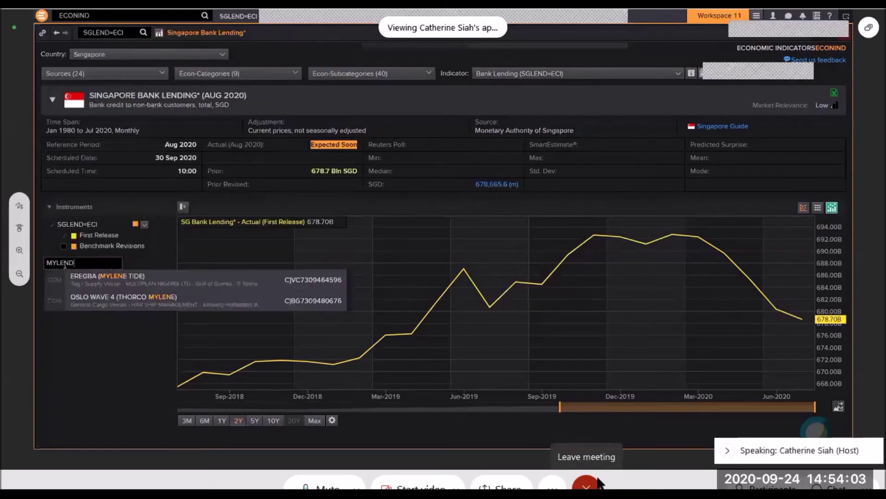
{"action": "type", "text": "="}
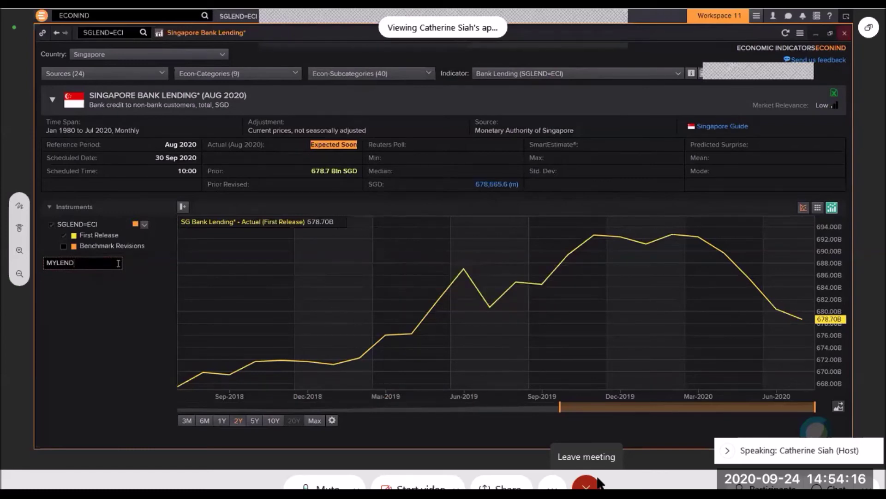
{"action": "key", "text": "BackSpace"}
{"action": "key", "text": "BackSpace"}
{"action": "key", "text": "BackSpace"}
{"action": "key", "text": "BackSpace"}
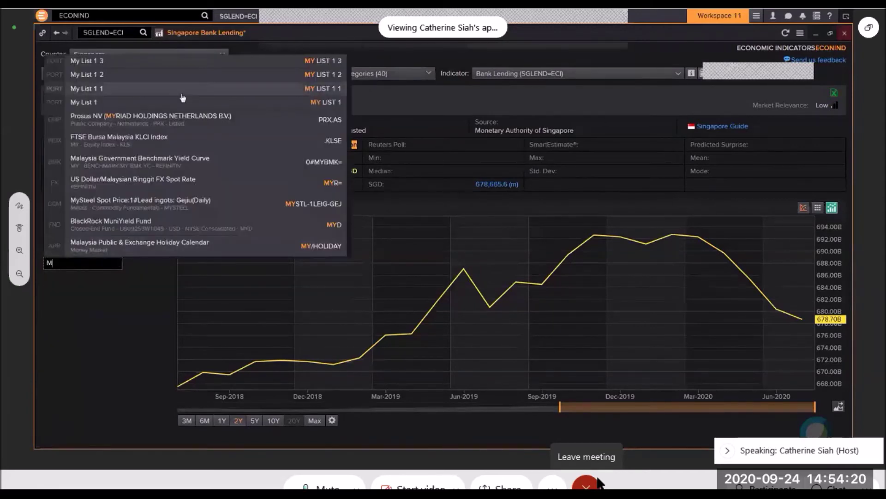
{"action": "left_click", "coordinate": [181, 96]}
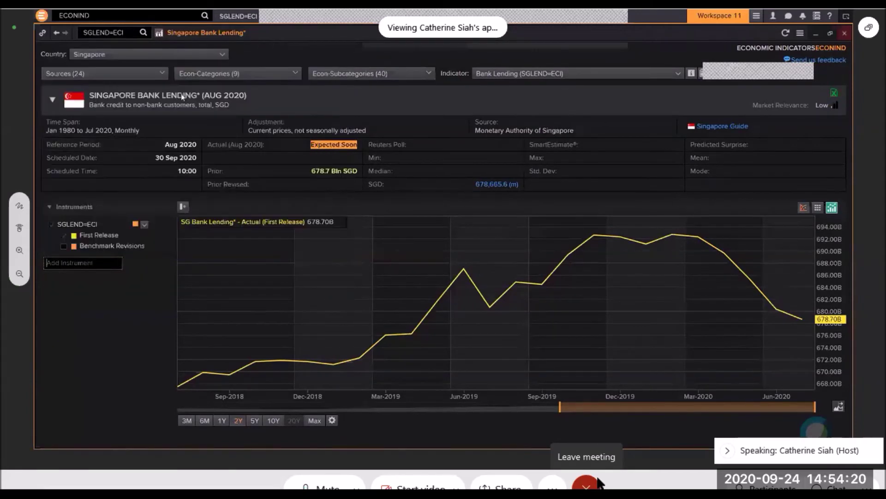
- Switch the indicator to Core CPI YY (SGCPYY=ECI) and add Malaysia's CPI (MYCPI=ECI) to its chart for comparison
{"action": "left_click", "coordinate": [678, 73]}
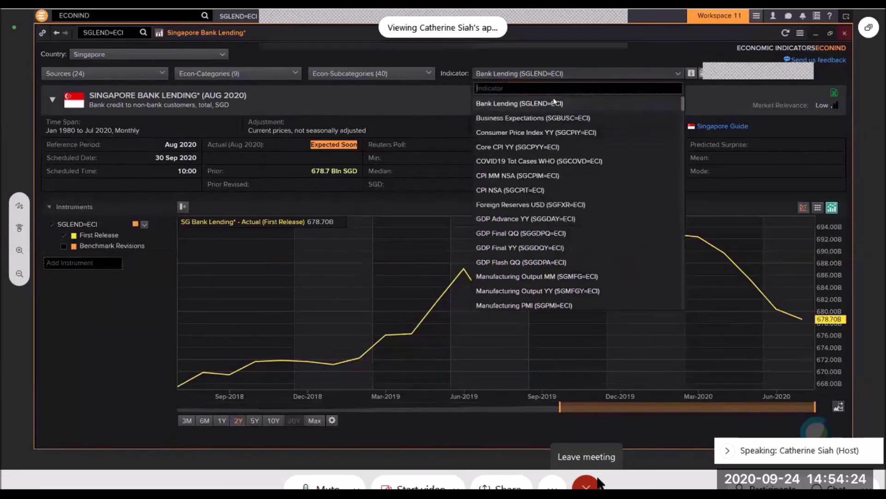
{"action": "type", "text": "CPI"}
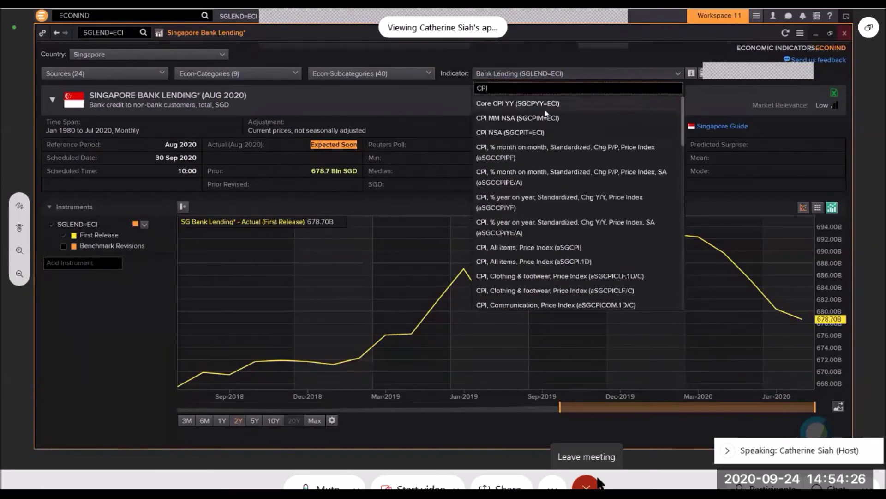
{"action": "left_click", "coordinate": [544, 105]}
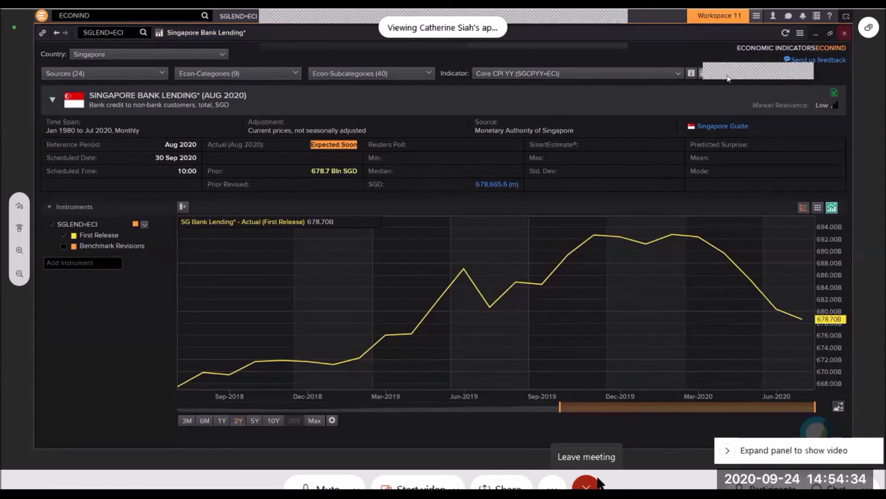
{"action": "left_click", "coordinate": [712, 71]}
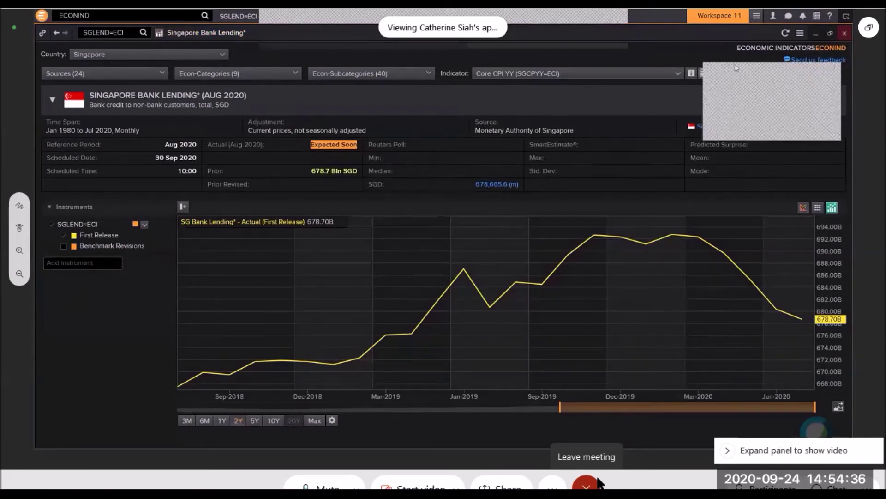
{"action": "left_click", "coordinate": [716, 74]}
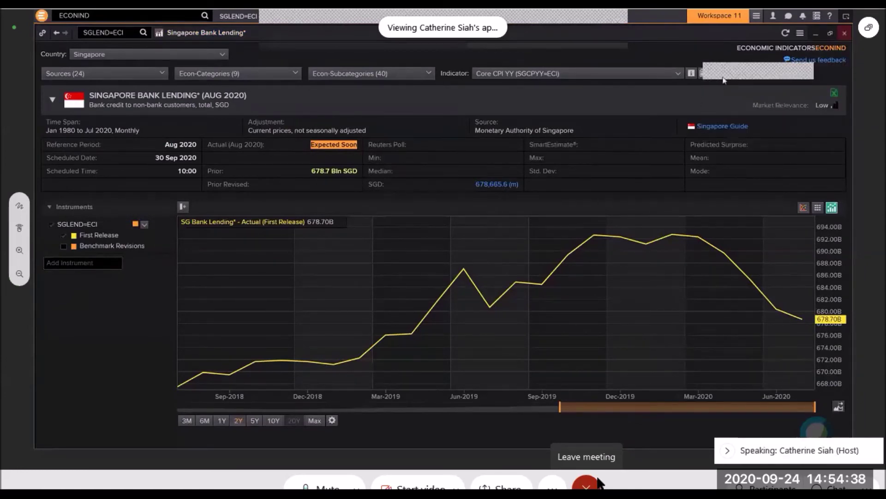
{"action": "left_click", "coordinate": [714, 74]}
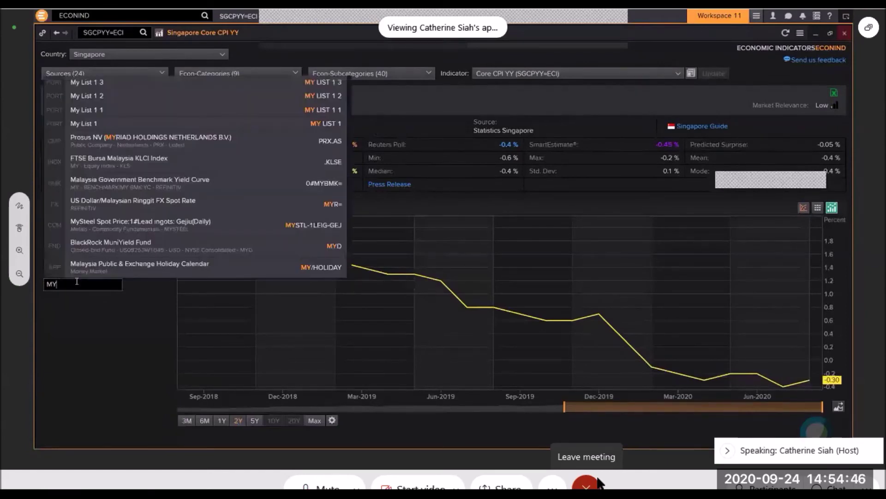
{"action": "type", "text": "I"}
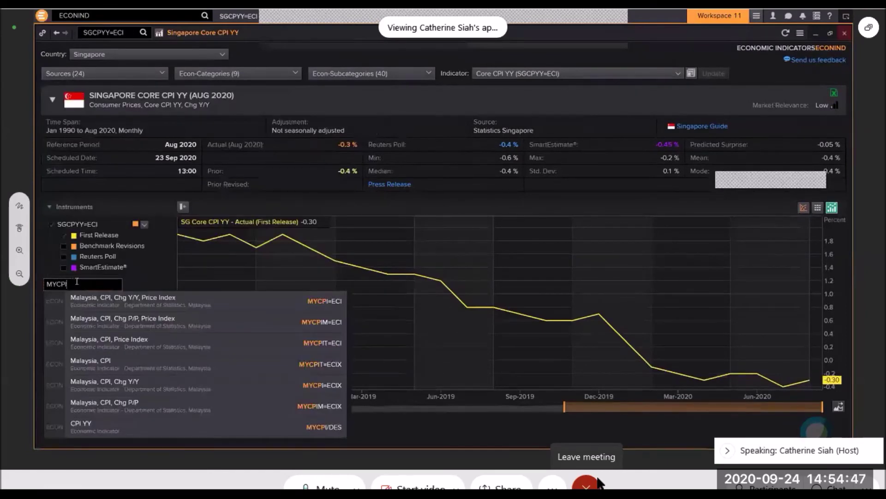
{"action": "left_click", "coordinate": [137, 299]}
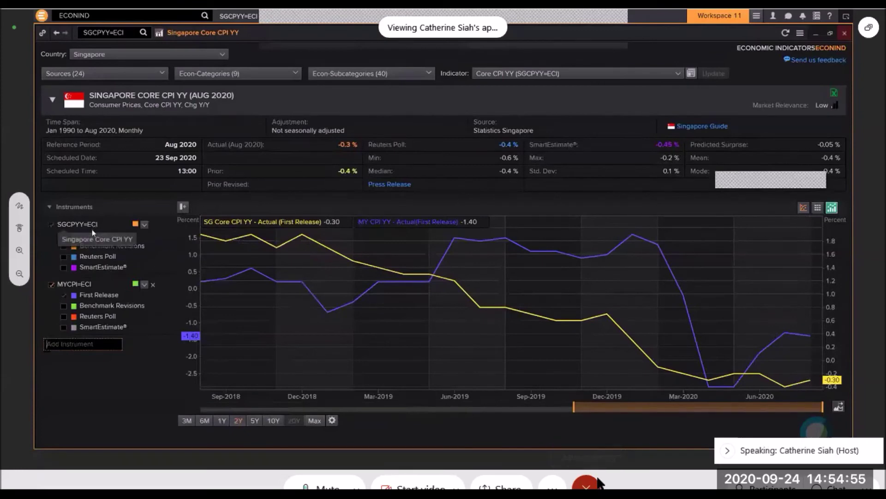
- View the Core CPI releases as a table and as a graph, and open and close the separate Chart window
{"action": "left_click", "coordinate": [818, 209]}
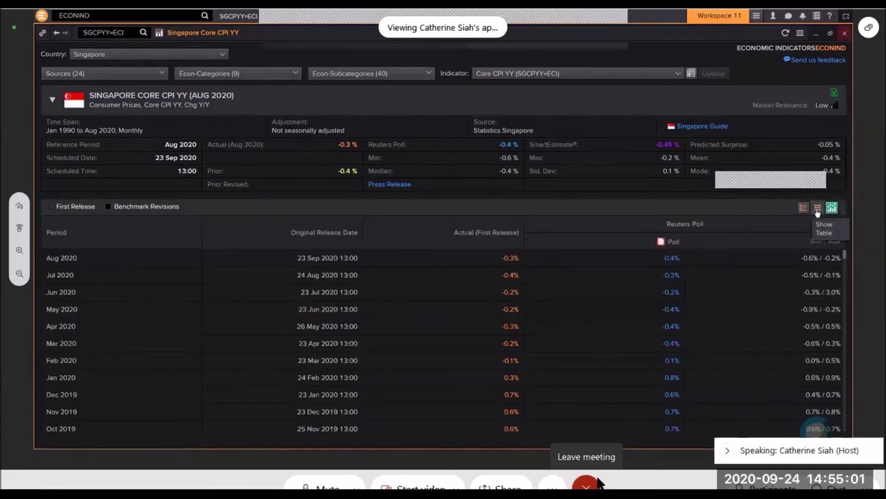
{"action": "left_click", "coordinate": [809, 209]}
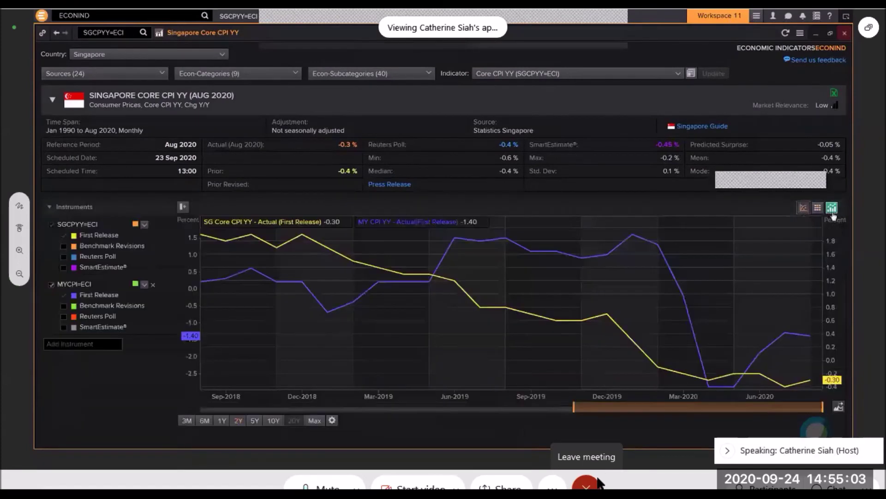
{"action": "left_click", "coordinate": [832, 208]}
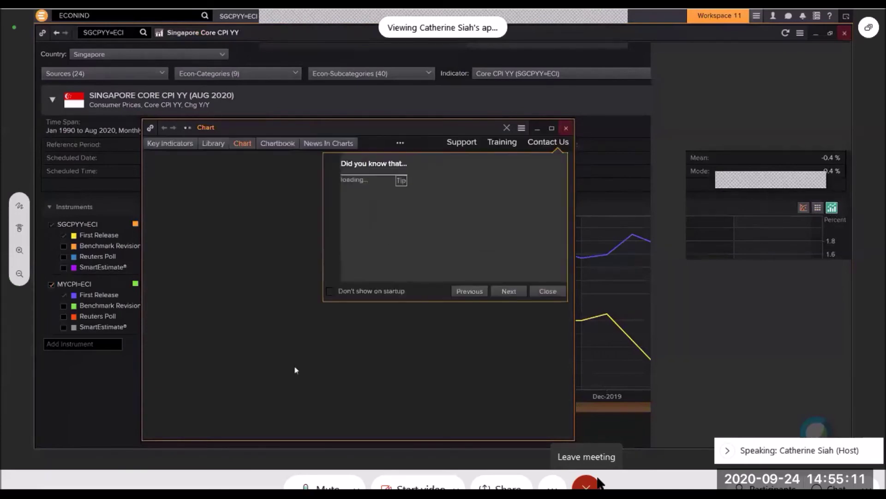
{"action": "left_click", "coordinate": [566, 129]}
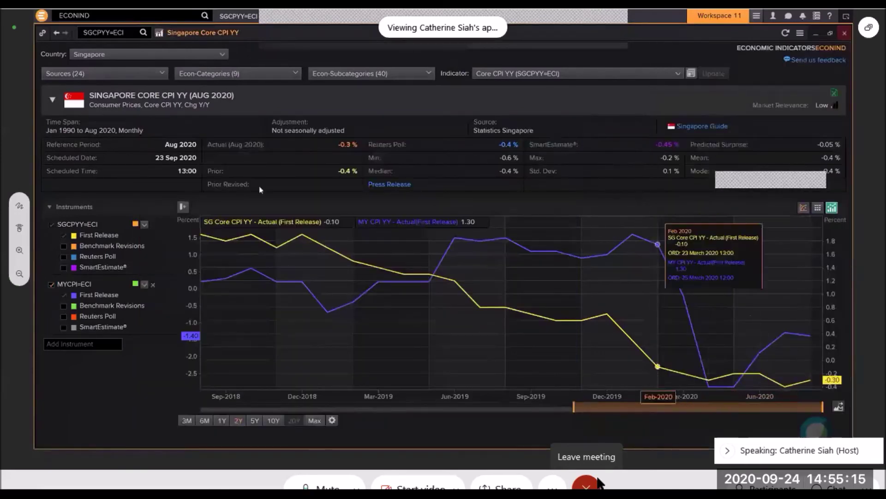
- Restore and close the Economic Indicators window, and return to the Foreign Exchange home page
{"action": "left_click", "coordinate": [830, 34]}
{"action": "left_click_drag", "start_coordinate": [350, 110], "coordinate": [486, 47]}
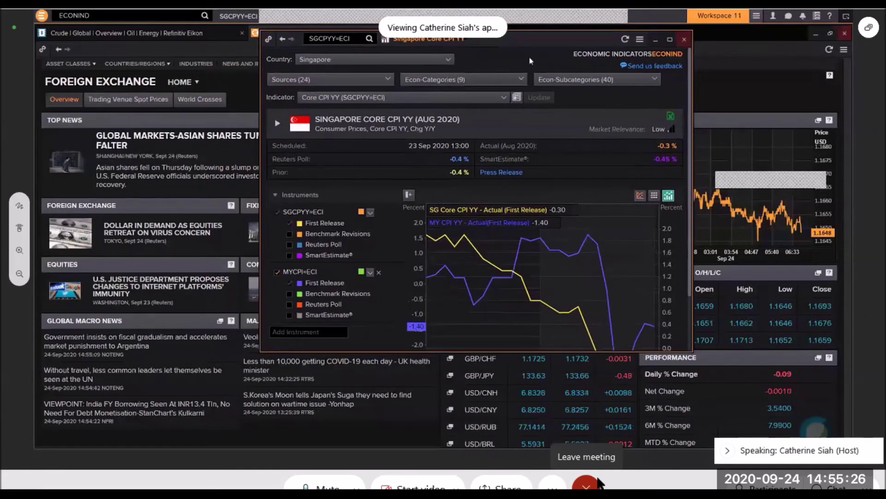
{"action": "left_click", "coordinate": [682, 39]}
{"action": "left_click", "coordinate": [164, 38]}
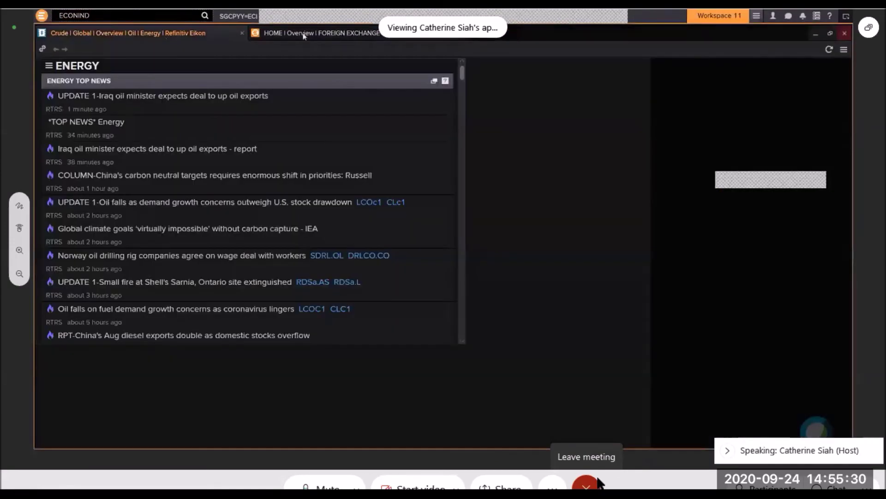
{"action": "left_click", "coordinate": [317, 33]}
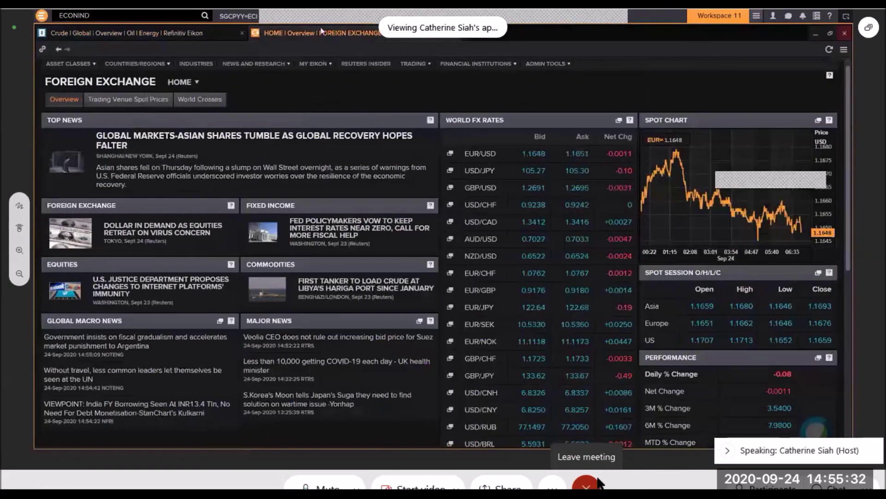
- Search for AFX=, open the Asian currencies spot rate quote, and reposition and enlarge its window
{"action": "left_click", "coordinate": [115, 17]}
{"action": "key", "text": "BackSpace"}
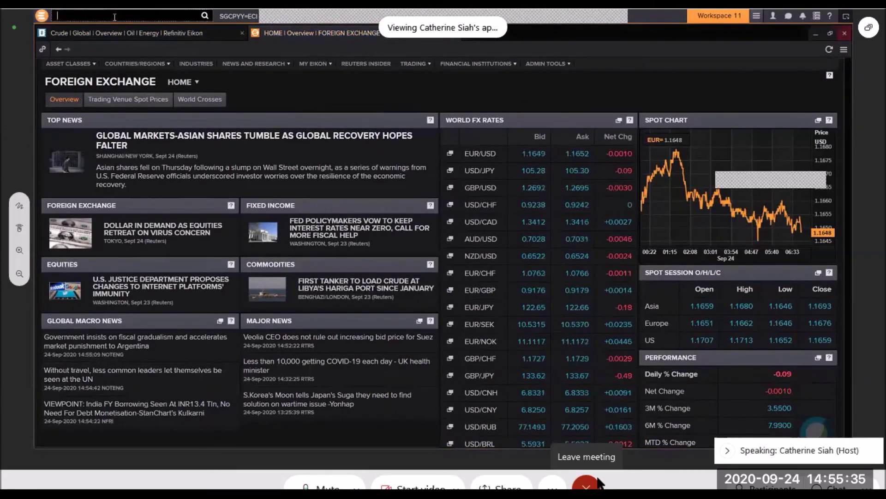
{"action": "type", "text": "AFX="}
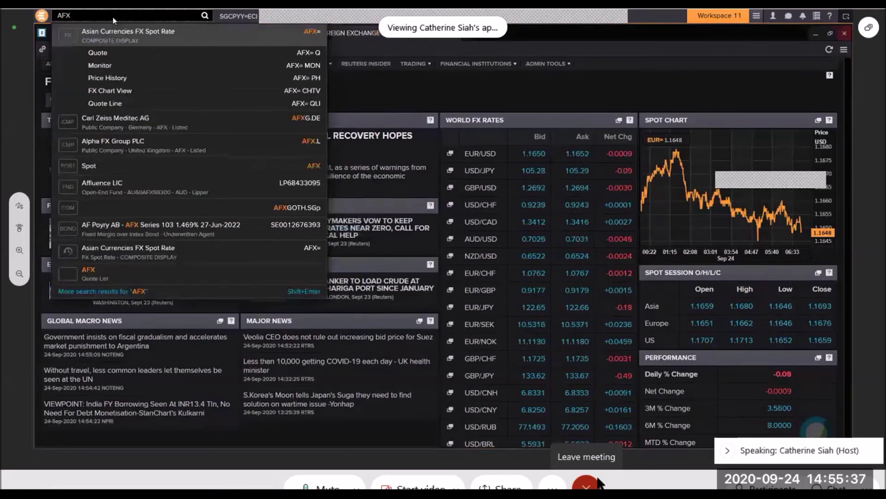
{"action": "left_click", "coordinate": [112, 54]}
{"action": "left_click_drag", "start_coordinate": [395, 138], "coordinate": [387, 70]}
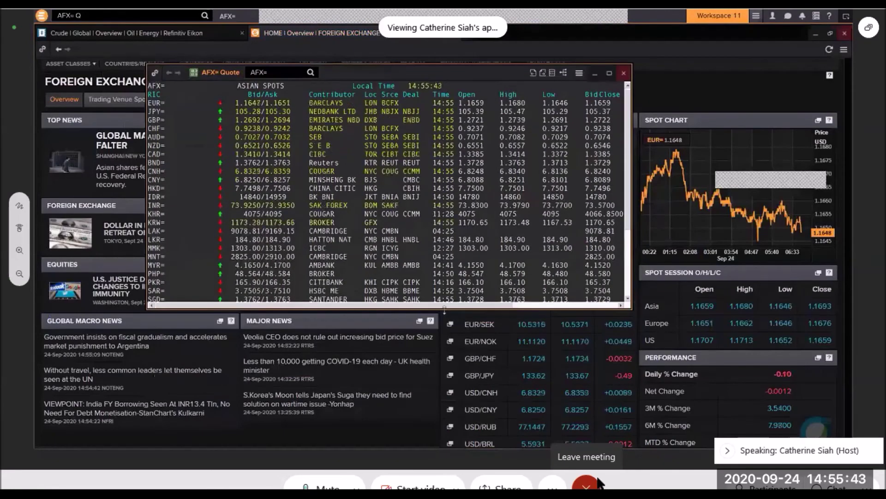
{"action": "left_click_drag", "start_coordinate": [445, 308], "coordinate": [439, 407]}
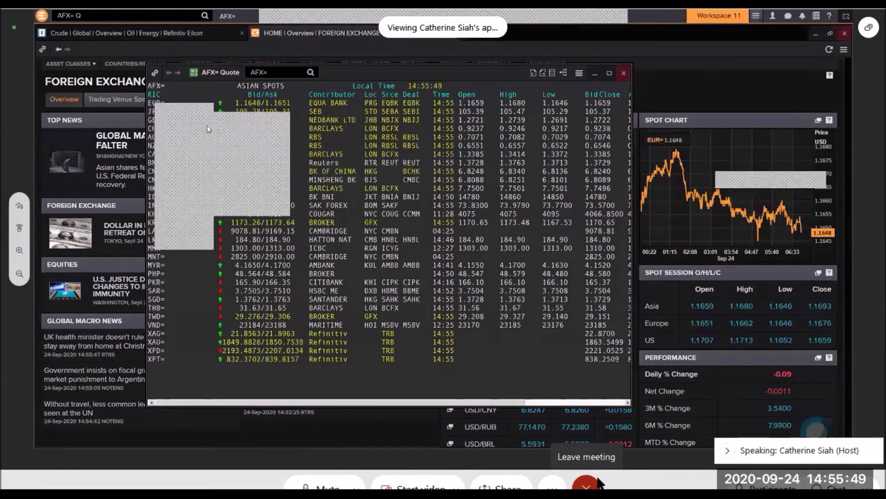
- Open the quote, news and chart windows for EUR= from the Asian spots quote list
{"action": "left_click", "coordinate": [243, 130]}
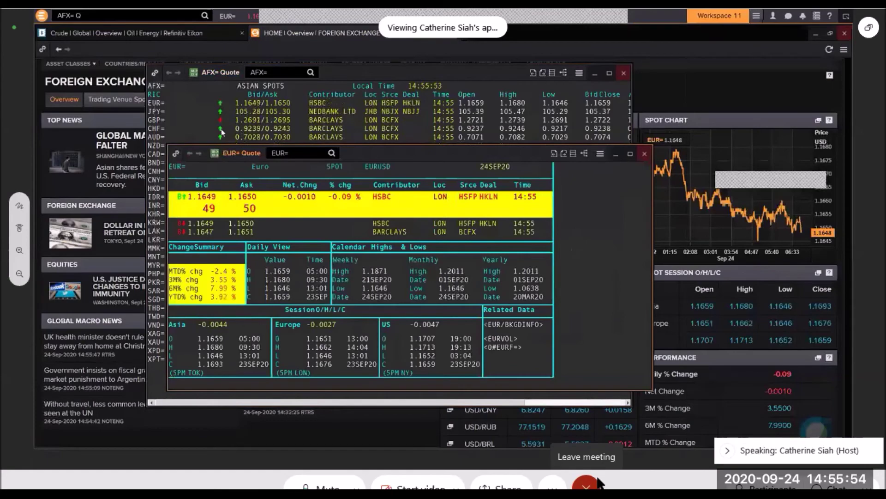
{"action": "left_click", "coordinate": [154, 105]}
{"action": "right_click", "coordinate": [155, 106]}
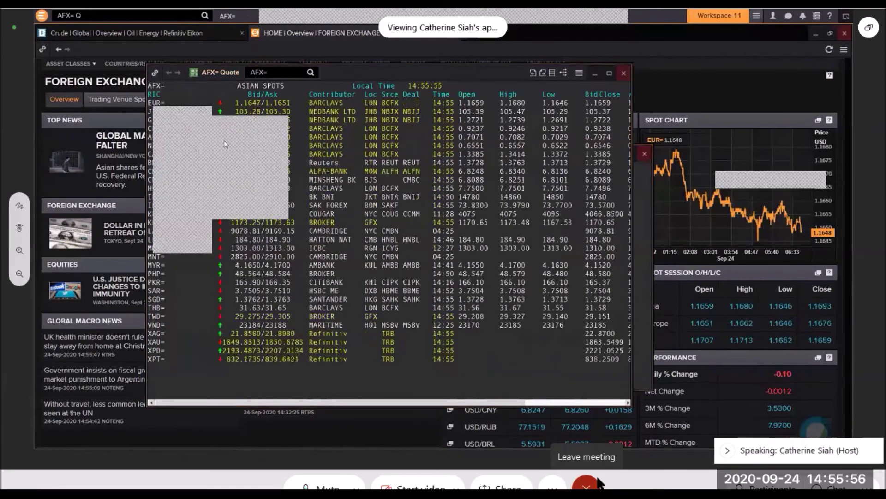
{"action": "left_click", "coordinate": [230, 147]}
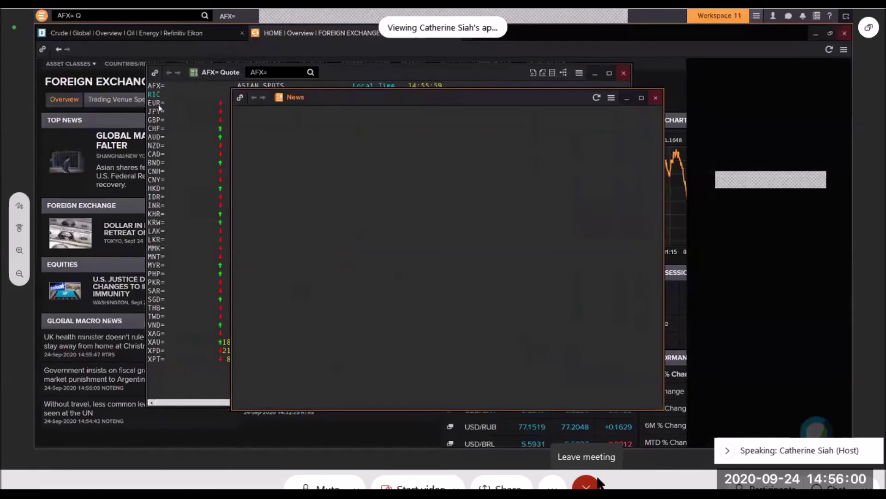
{"action": "left_click", "coordinate": [160, 109]}
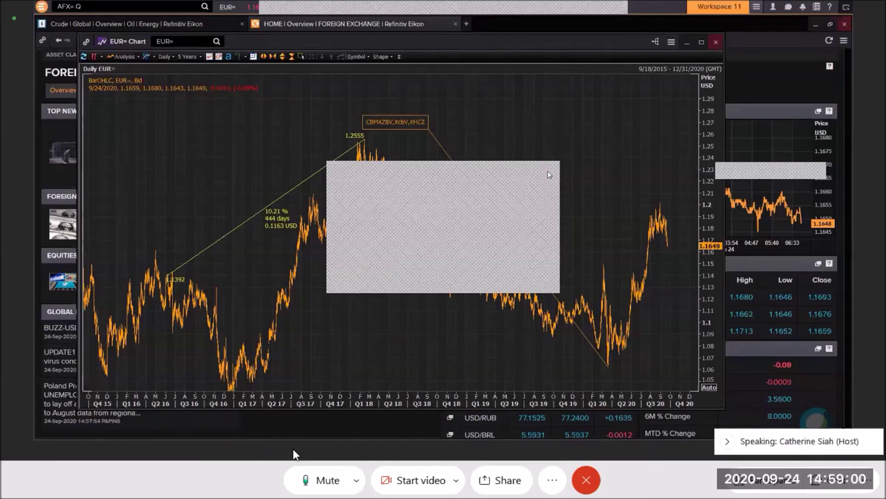
- Switch to Word, paste the copied EUR= chart into the document, and return to Eikon
{"action": "key", "text": "alt+Tab"}
{"action": "key", "text": "ctrl+v"}
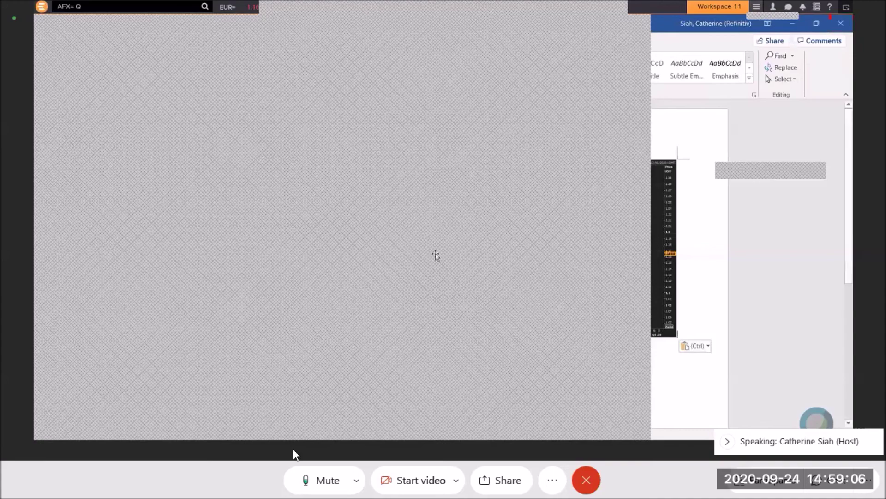
{"action": "left_click", "coordinate": [464, 257]}
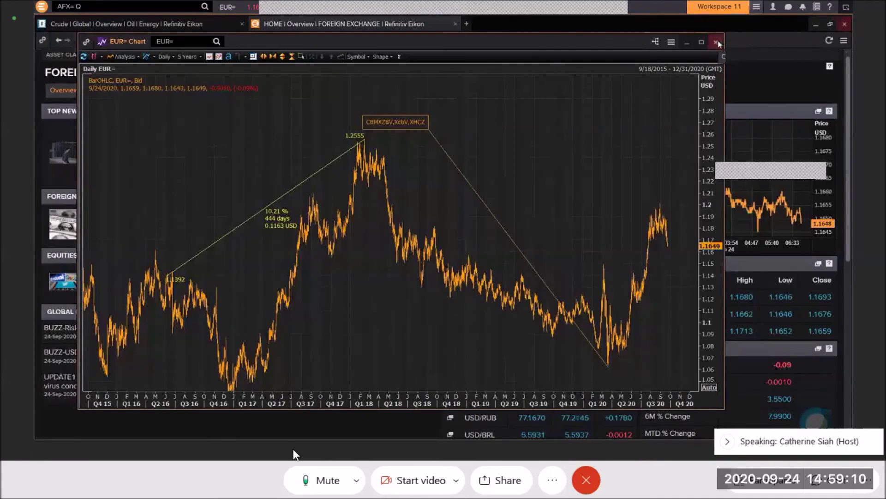
- Close the EUR= chart, AFX= quote, EUR= news and EUR= quote windows, and switch to Excel
{"action": "left_click", "coordinate": [716, 42]}
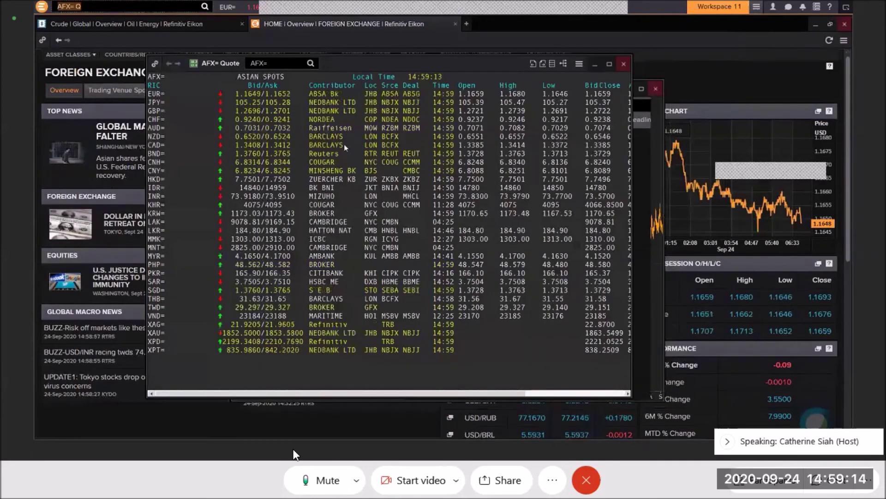
{"action": "left_click", "coordinate": [623, 64]}
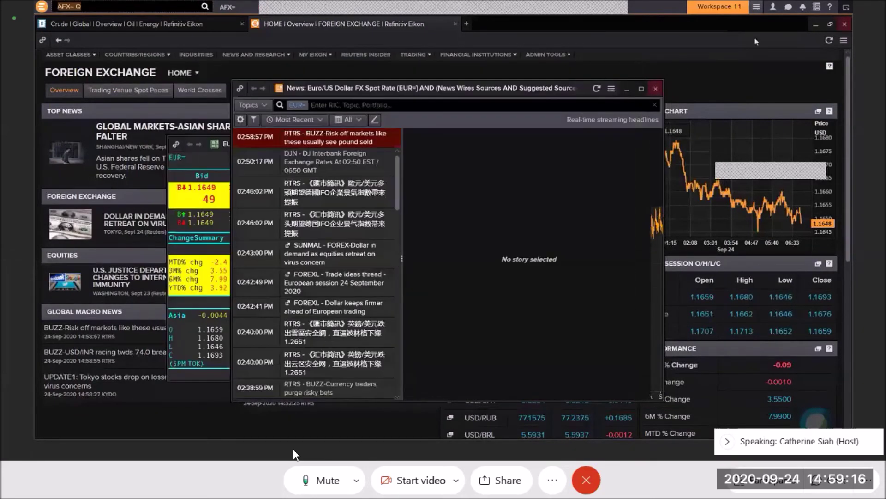
{"action": "left_click", "coordinate": [656, 88]}
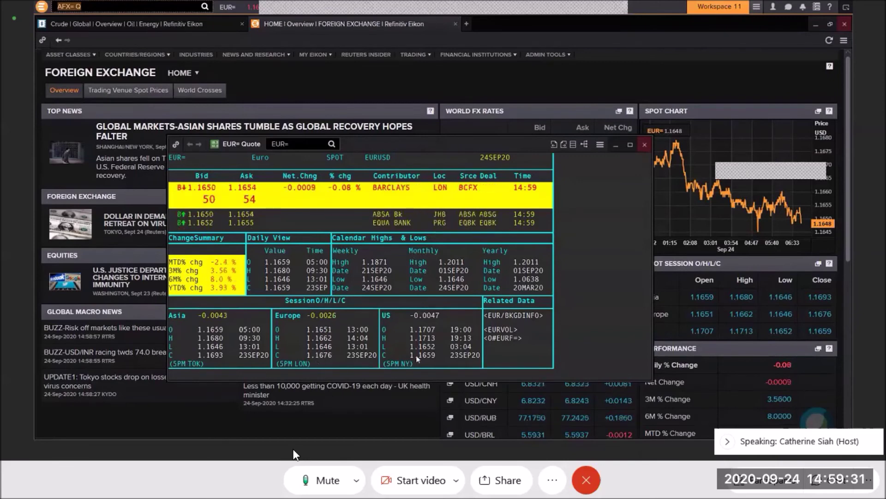
{"action": "left_click", "coordinate": [645, 144]}
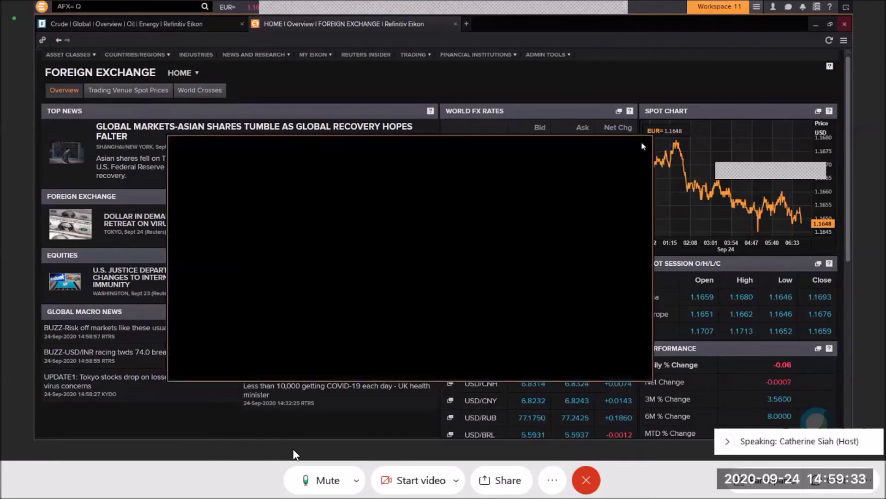
{"action": "left_click", "coordinate": [44, 446]}
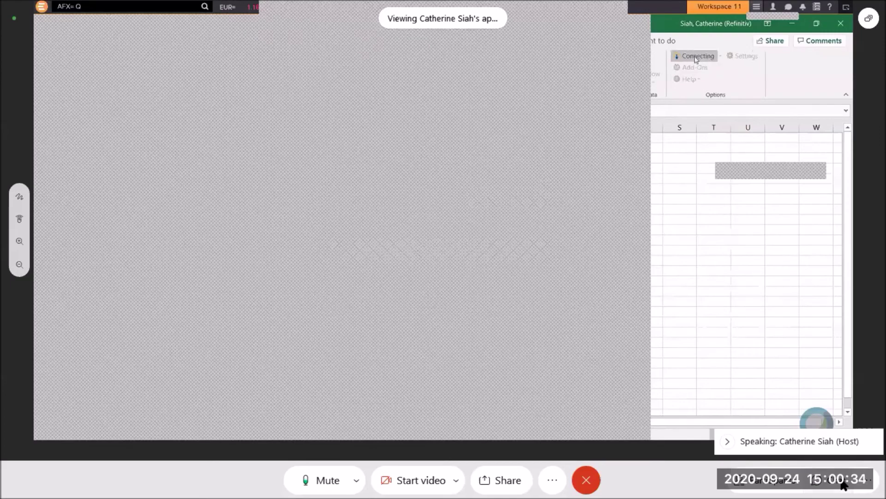
- Send the meeting host the private chat message "cannot see clearly your Excel" and close the chat window
{"action": "left_click", "coordinate": [844, 485]}
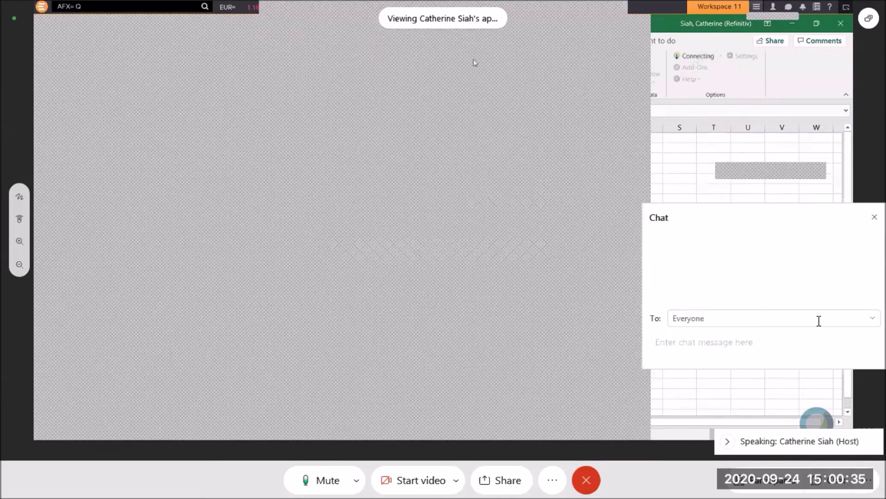
{"action": "left_click", "coordinate": [817, 318]}
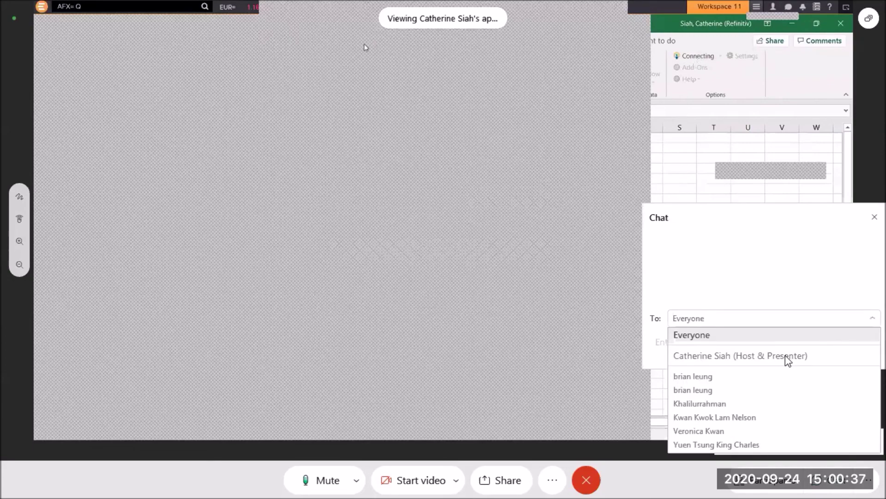
{"action": "left_click", "coordinate": [785, 356]}
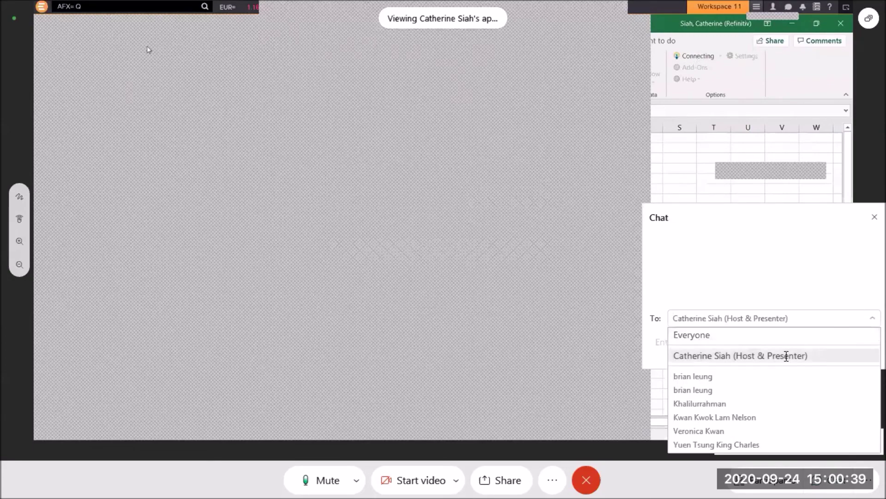
{"action": "left_click", "coordinate": [782, 349]}
{"action": "type", "text": "cannot "}
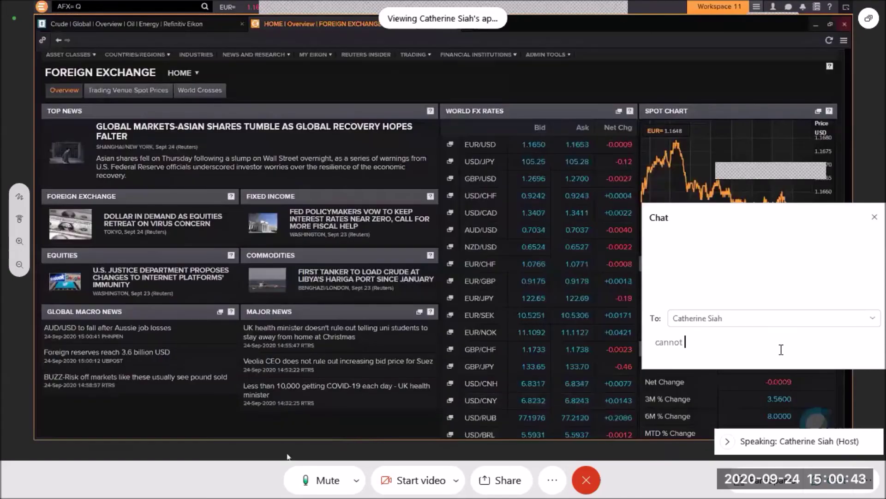
{"action": "type", "text": "see clearly you"}
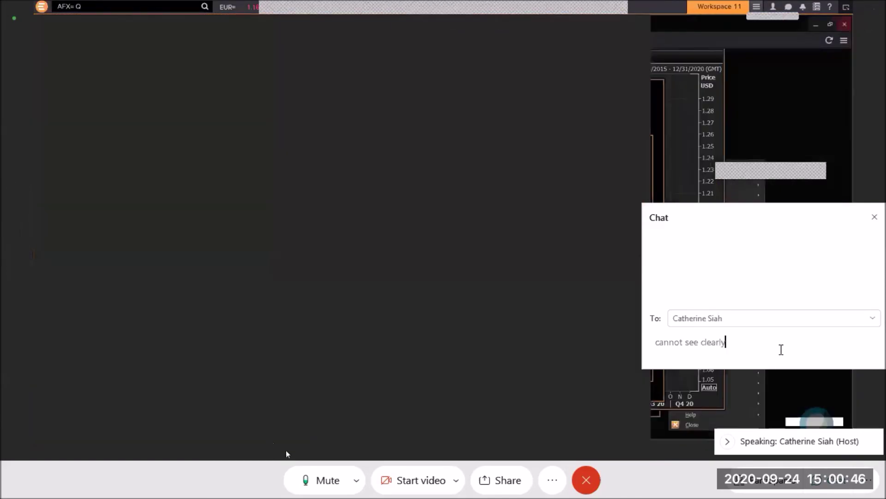
{"action": "type", "text": "r excel"}
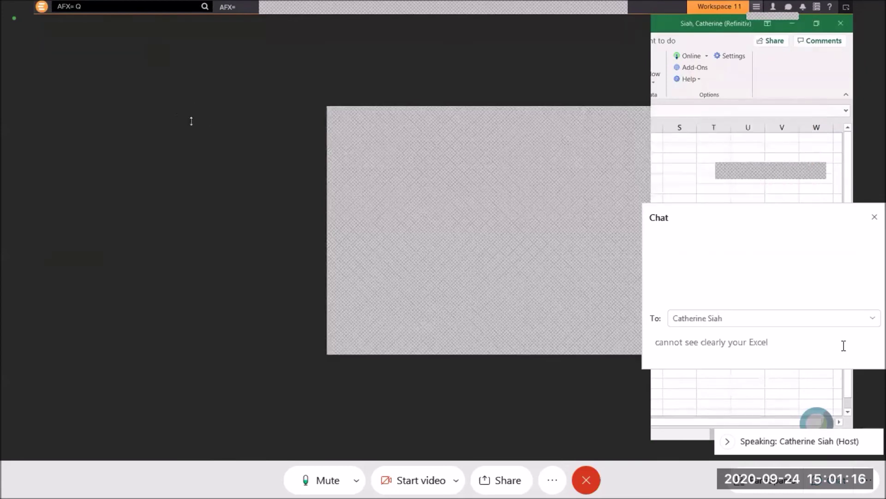
{"action": "key", "text": "Return"}
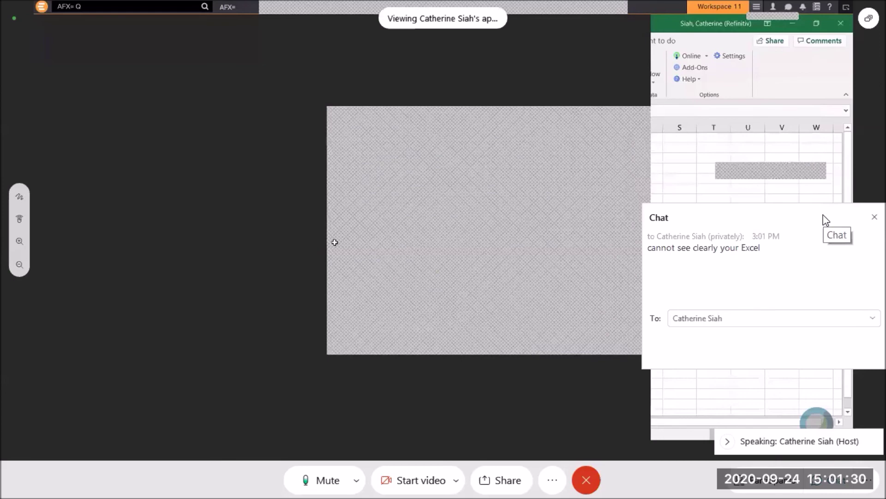
{"action": "left_click_drag", "start_coordinate": [823, 215], "coordinate": [750, 310]}
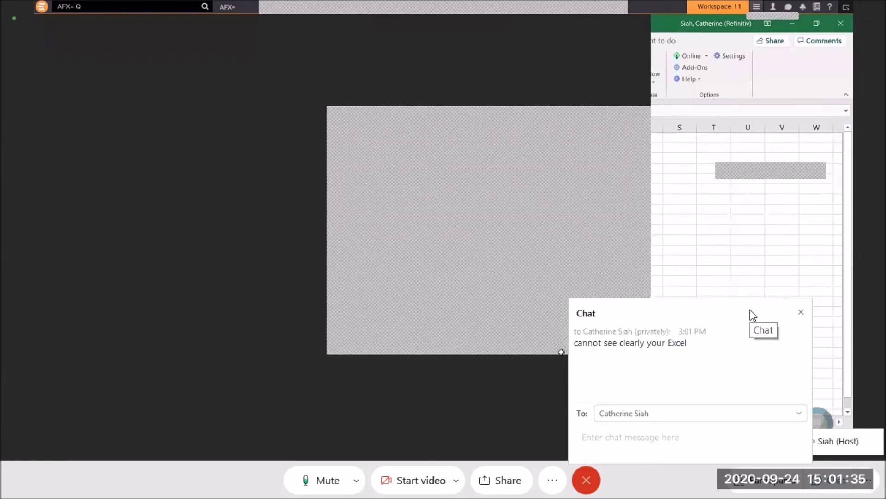
{"action": "left_click", "coordinate": [801, 314]}
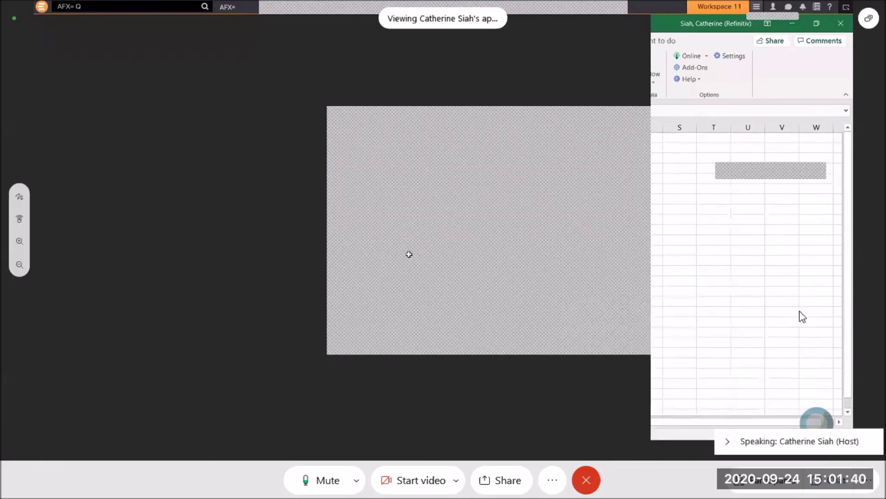
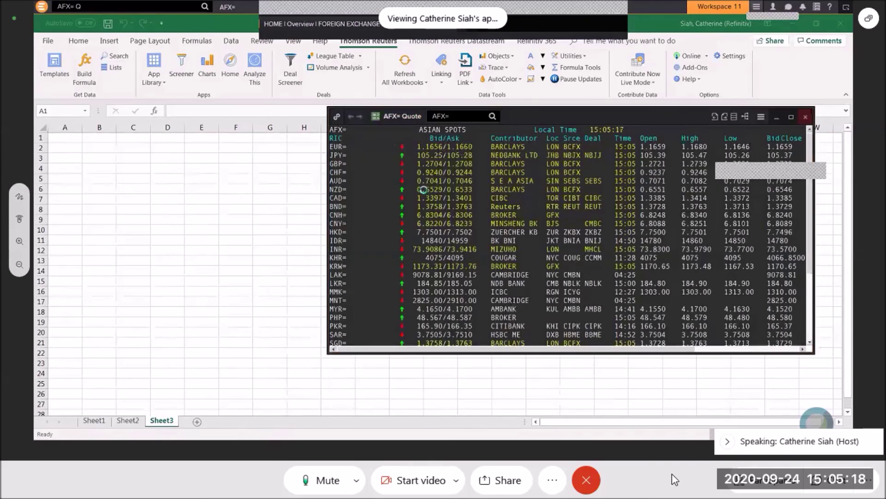
- Minimize the AFX= quote window, move the EUR= chart window aside, and place the chart as a picture at cell A1 of Sheet3
{"action": "left_click", "coordinate": [777, 118]}
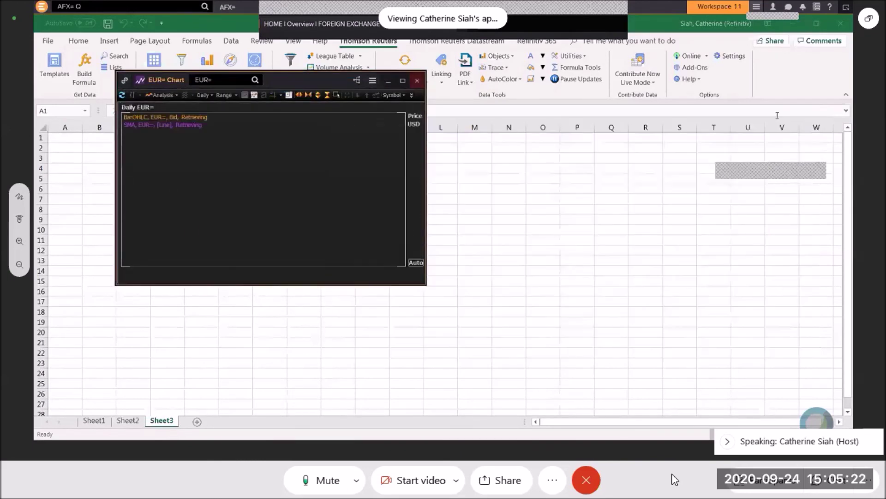
{"action": "left_click_drag", "start_coordinate": [315, 88], "coordinate": [756, 151]}
{"action": "left_click_drag", "start_coordinate": [681, 217], "coordinate": [283, 238]}
{"action": "left_click_drag", "start_coordinate": [412, 286], "coordinate": [208, 171]}
- Bring the EUR= chart window back and transfer its price series data into Sheet3 starting at cell K1
{"action": "left_click", "coordinate": [290, 448]}
{"action": "left_click", "coordinate": [280, 430]}
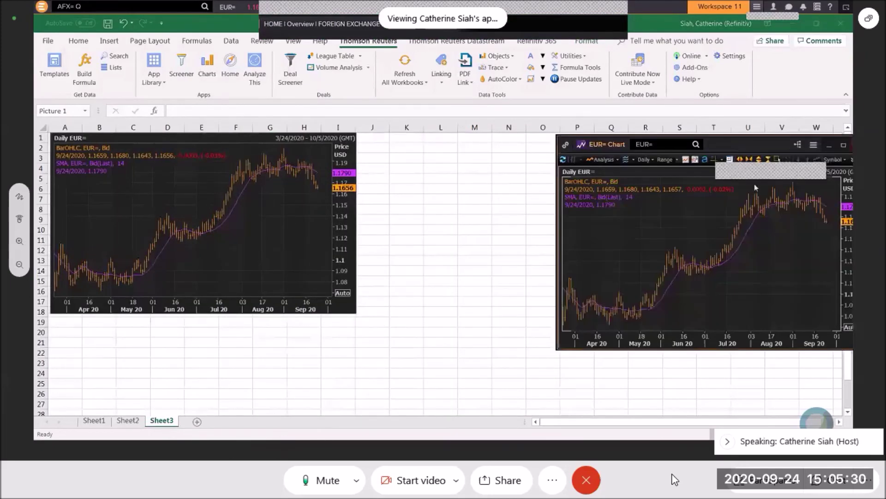
{"action": "left_click", "coordinate": [752, 213]}
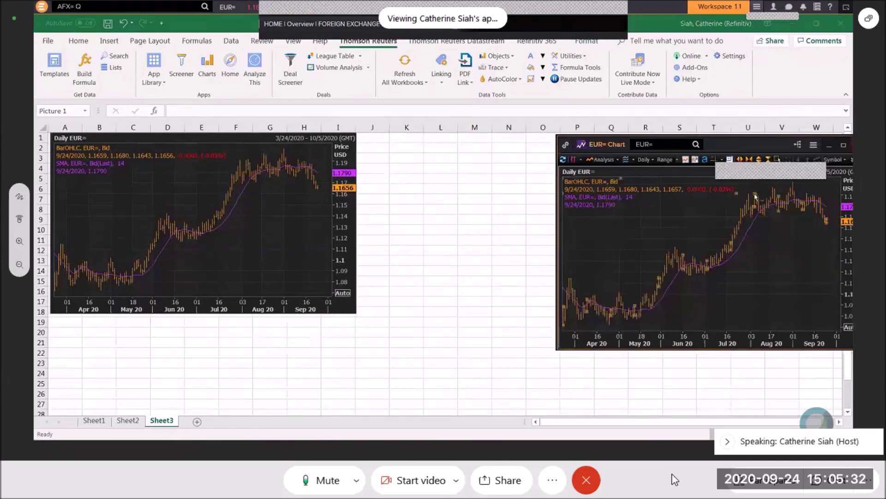
{"action": "left_click_drag", "start_coordinate": [626, 197], "coordinate": [405, 142]}
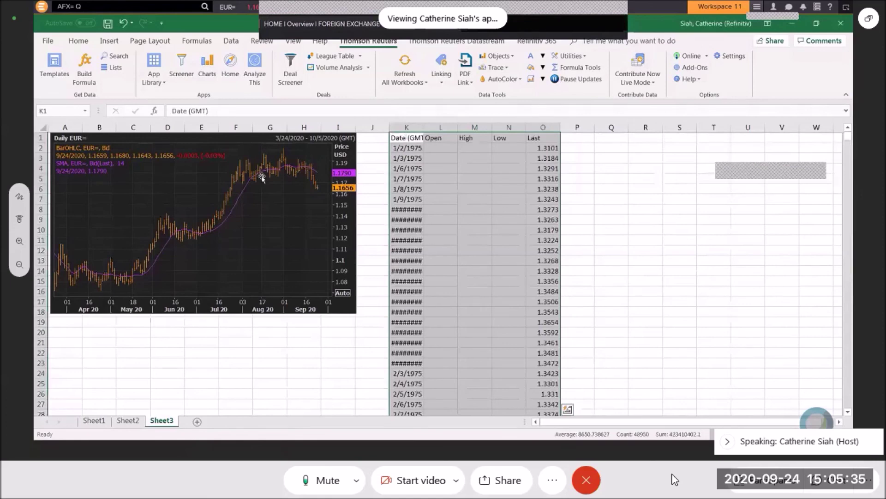
{"action": "left_click", "coordinate": [280, 453]}
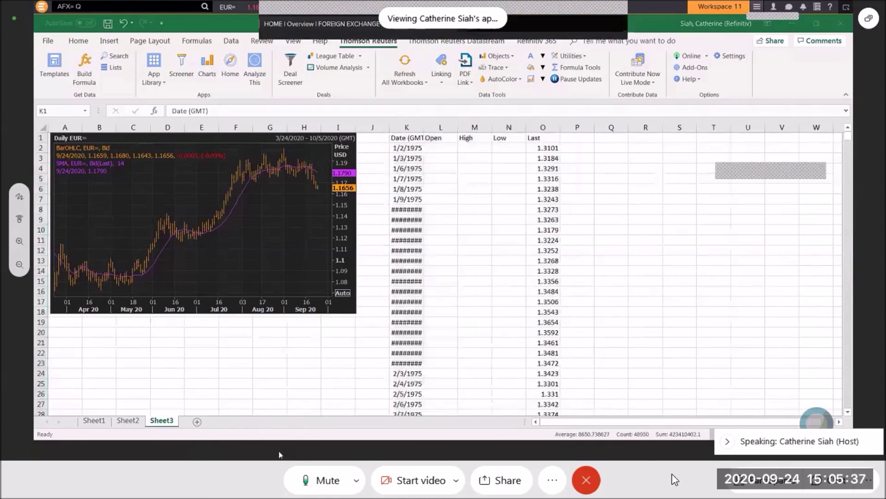
{"action": "left_click", "coordinate": [277, 424]}
{"action": "left_click", "coordinate": [724, 256]}
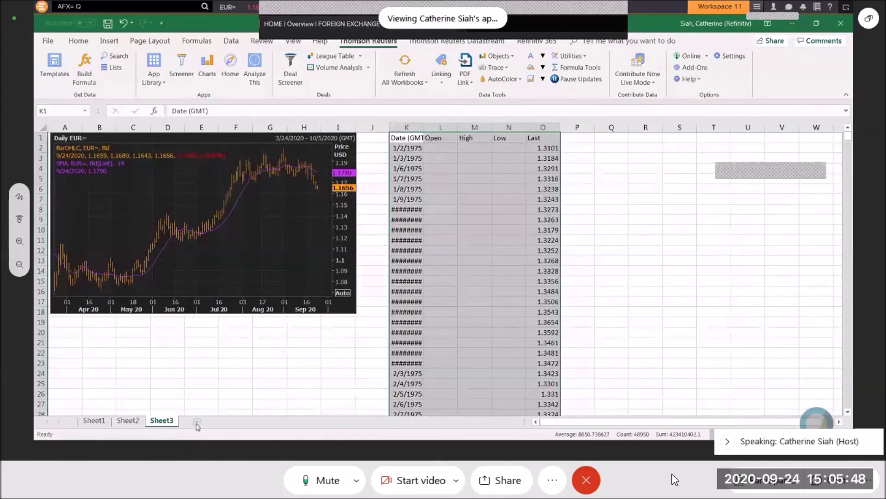
- Add a new worksheet, open the Formula Builder, and choose the Dow Jones Industrial Average (.DJI) as the instrument
{"action": "left_click", "coordinate": [197, 422]}
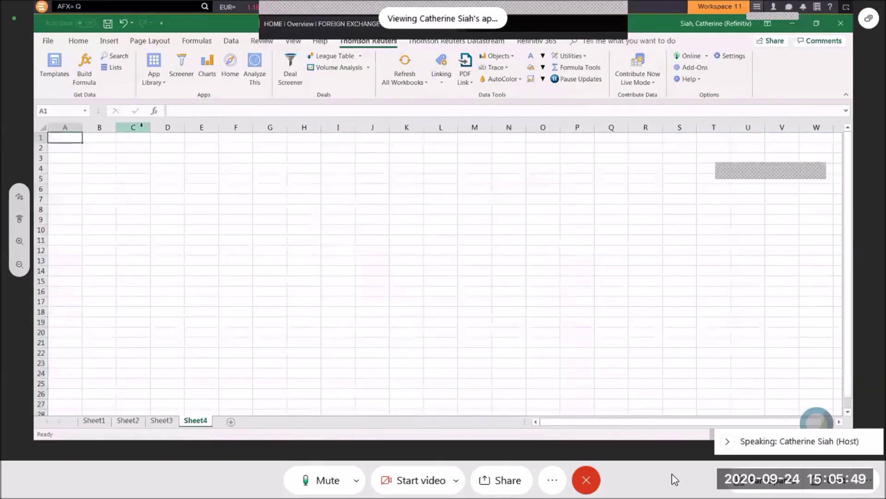
{"action": "left_click", "coordinate": [85, 78]}
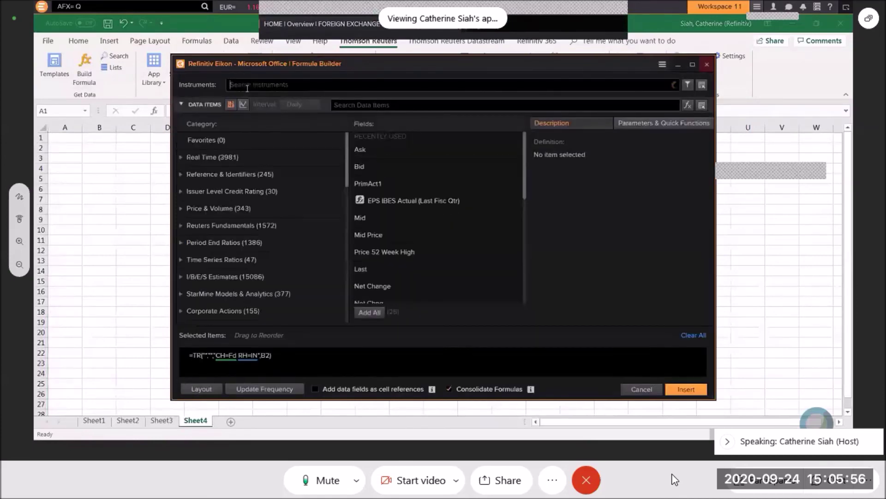
{"action": "type", "text": ".DJ"}
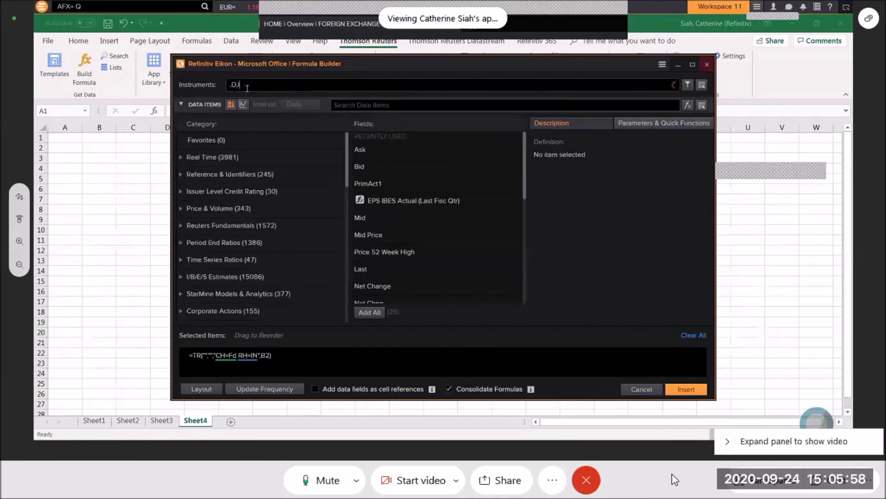
{"action": "type", "text": "I"}
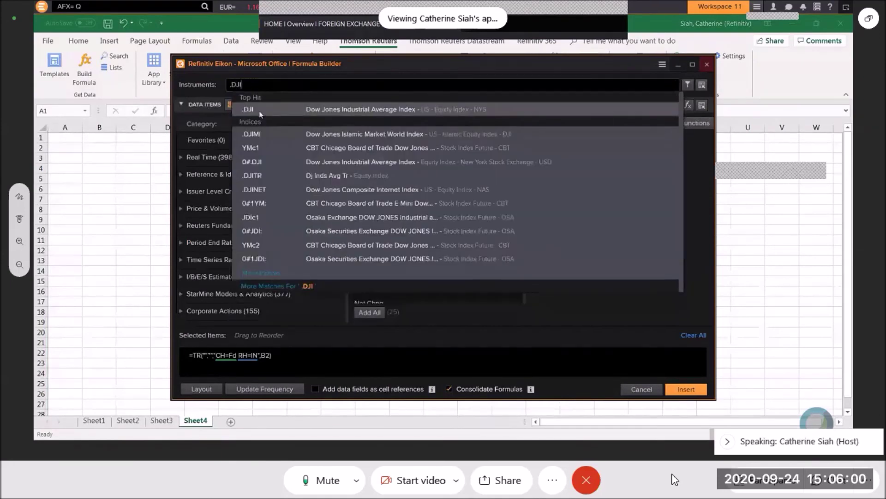
{"action": "left_click", "coordinate": [259, 111]}
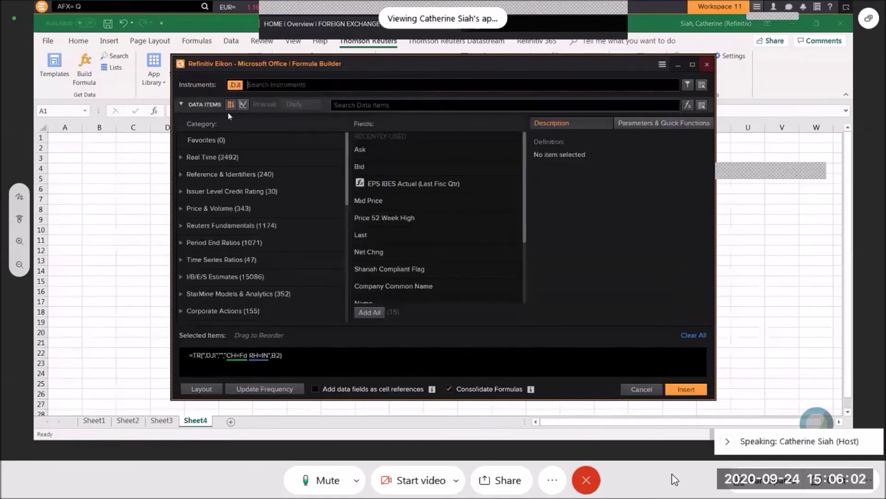
- Switch the formula to time series data and add the Timestamp and Close fields from the Common category
{"action": "left_click", "coordinate": [246, 109]}
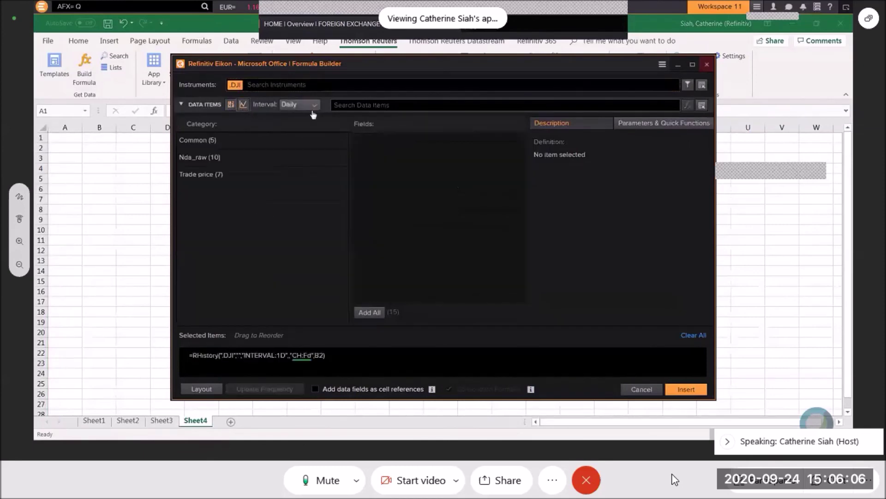
{"action": "left_click", "coordinate": [250, 145]}
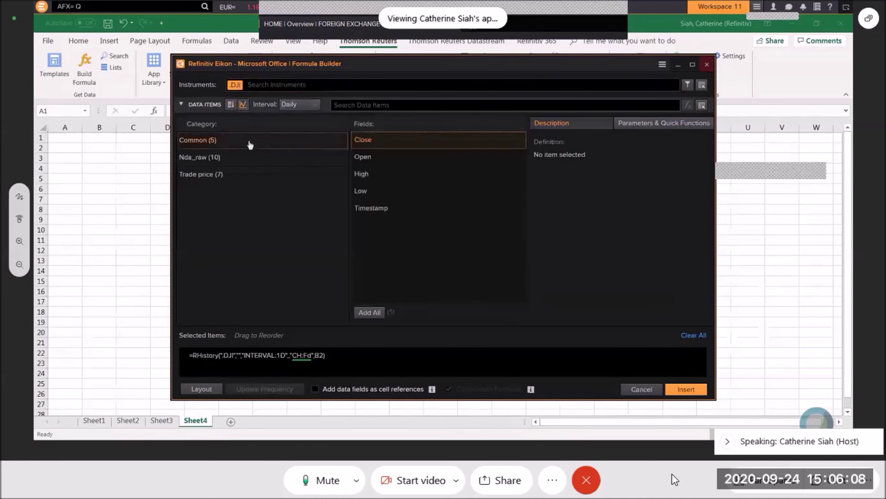
{"action": "left_click", "coordinate": [401, 215]}
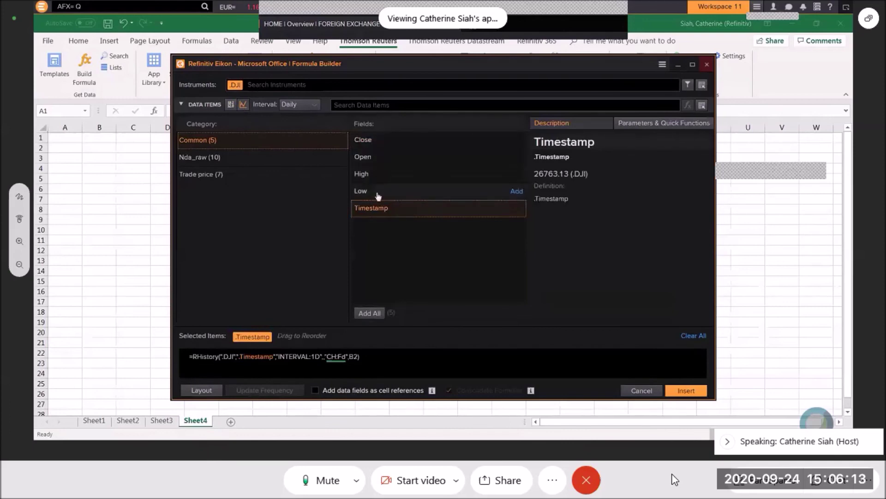
{"action": "left_click", "coordinate": [380, 145]}
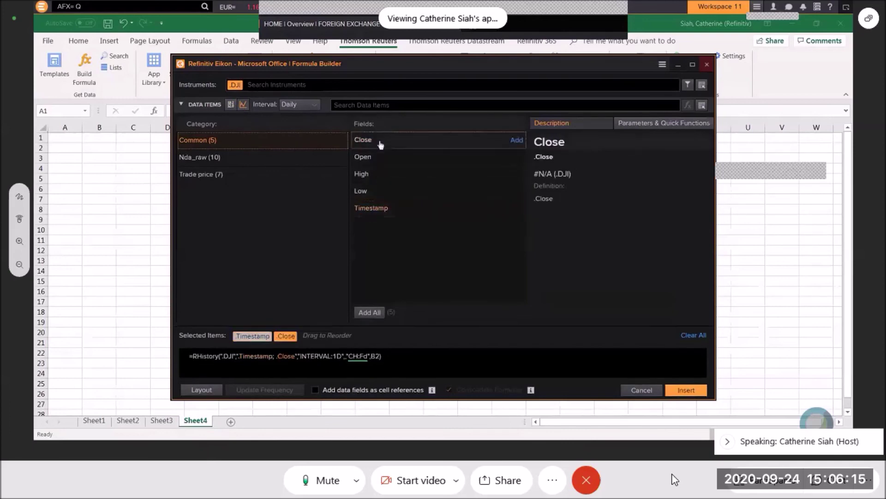
- Set the Start parameter of the historical data formula to 01-Aug-2020
{"action": "left_click", "coordinate": [636, 123]}
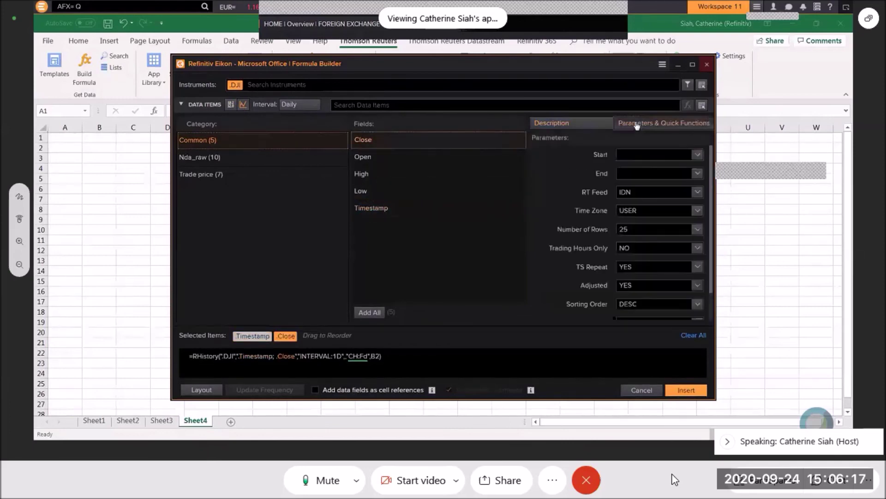
{"action": "left_click", "coordinate": [699, 154]}
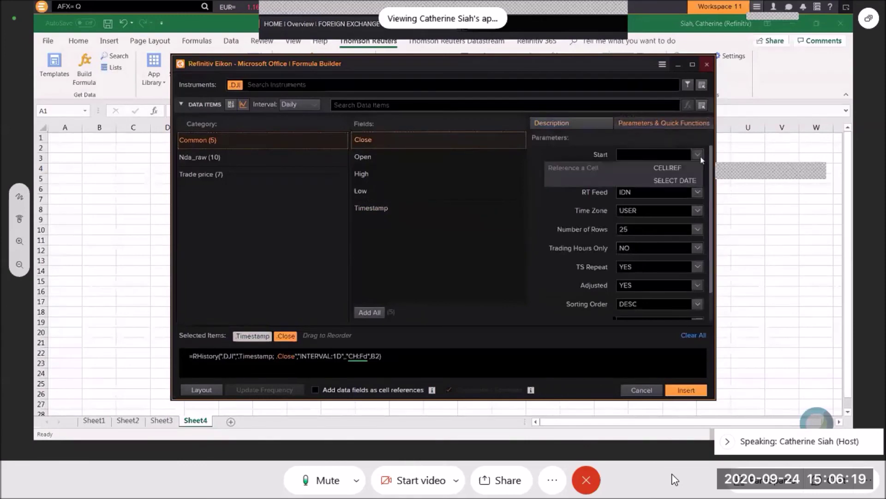
{"action": "left_click", "coordinate": [683, 181]}
{"action": "left_click", "coordinate": [453, 234]}
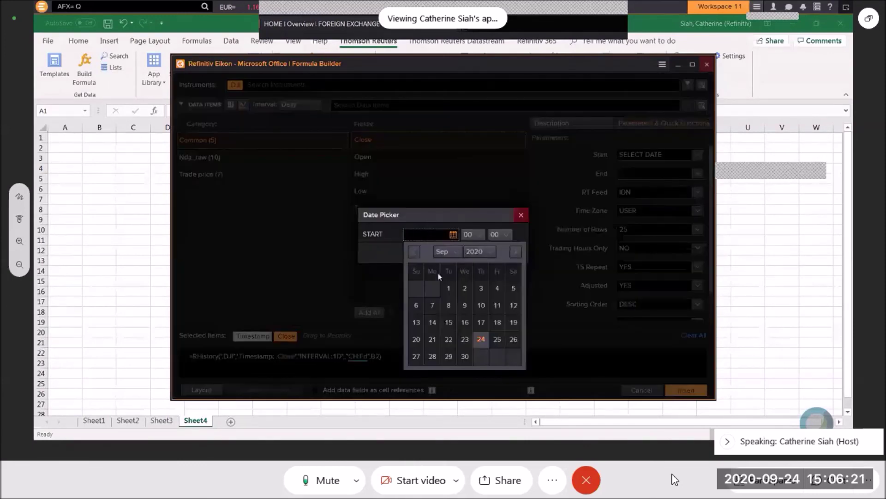
{"action": "left_click", "coordinate": [457, 252]}
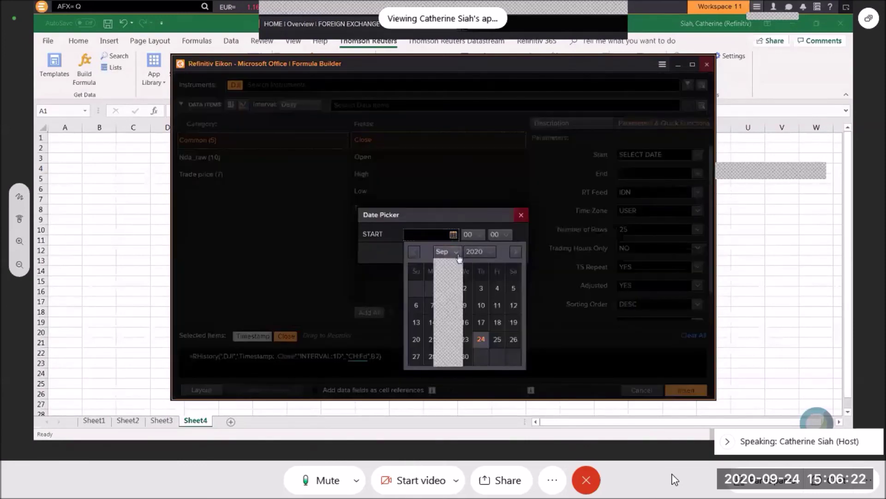
{"action": "left_click", "coordinate": [452, 348]}
{"action": "left_click", "coordinate": [480, 290]}
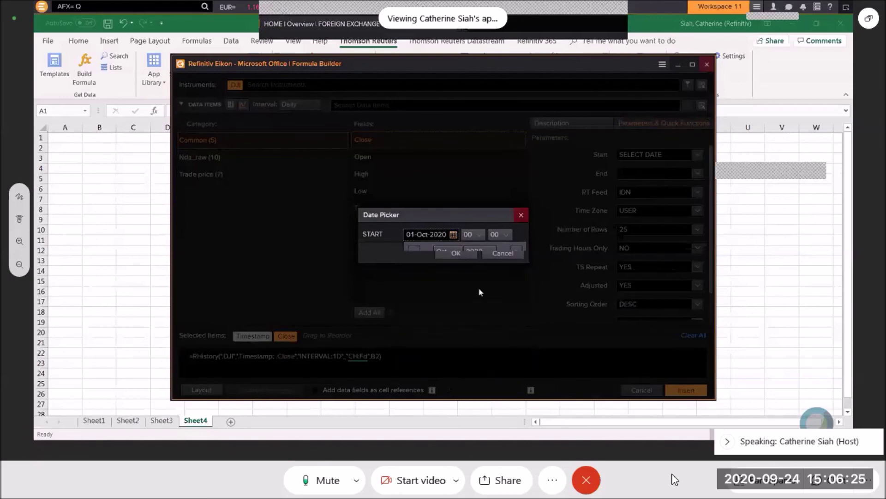
{"action": "left_click", "coordinate": [453, 235]}
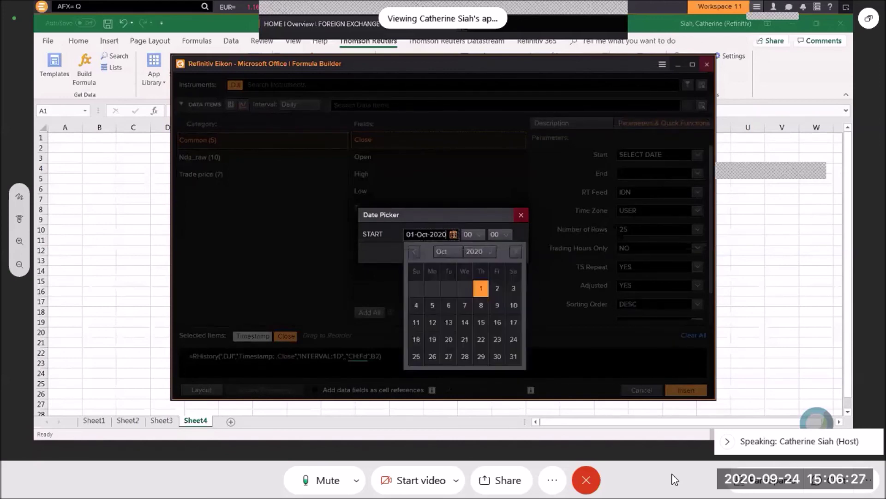
{"action": "left_click", "coordinate": [462, 253]}
{"action": "left_click", "coordinate": [451, 324]}
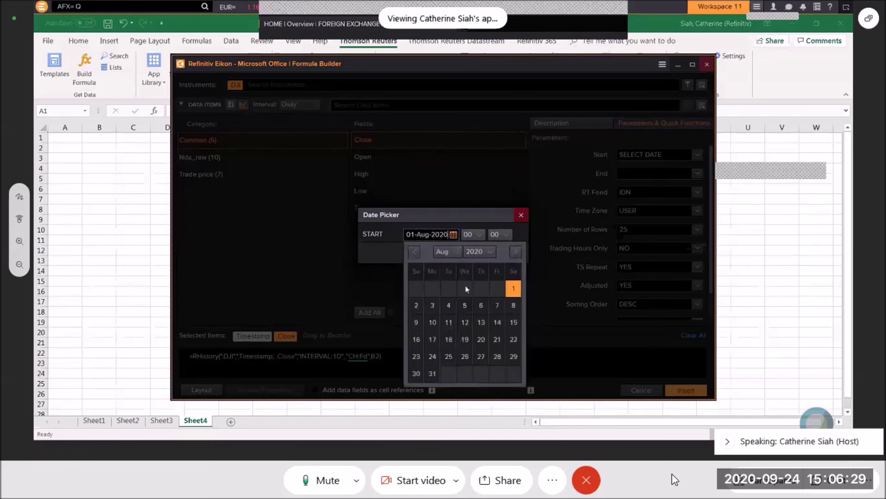
{"action": "left_click", "coordinate": [514, 290]}
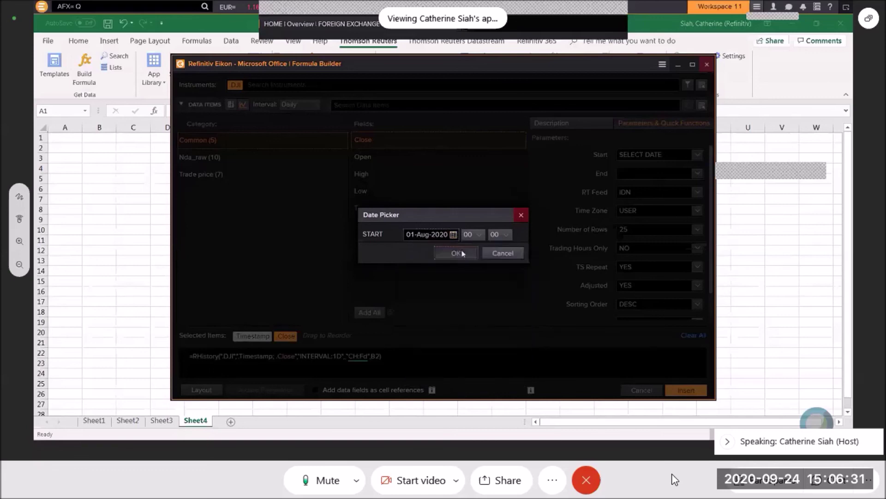
{"action": "left_click", "coordinate": [459, 254]}
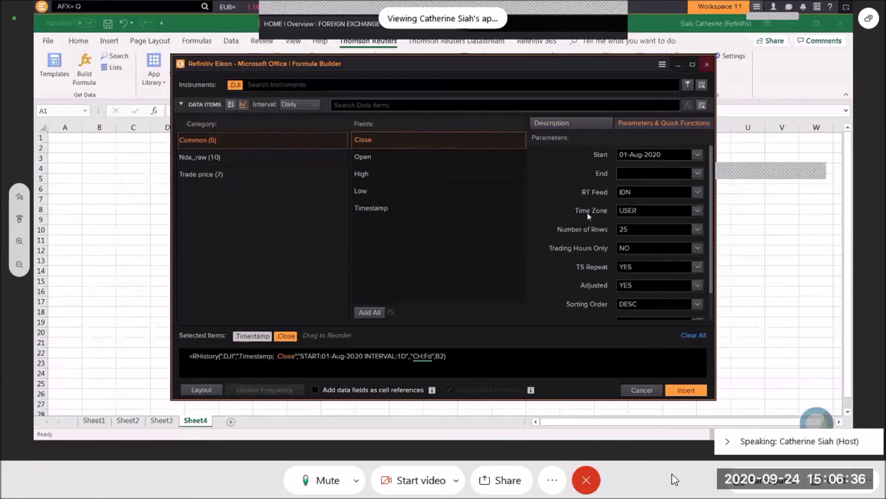
- Add the Instrument header to the columns in the Formula Builder layout and accept the layout
{"action": "left_click", "coordinate": [202, 391]}
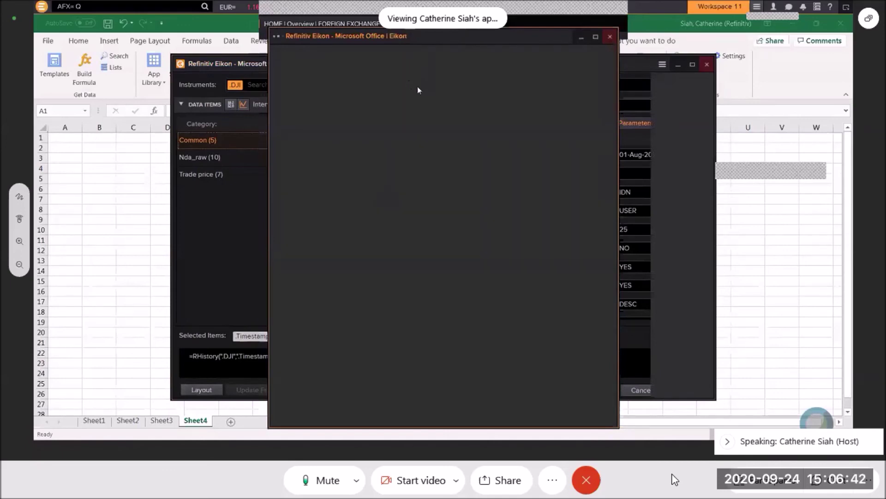
{"action": "left_click_drag", "start_coordinate": [326, 74], "coordinate": [463, 70]}
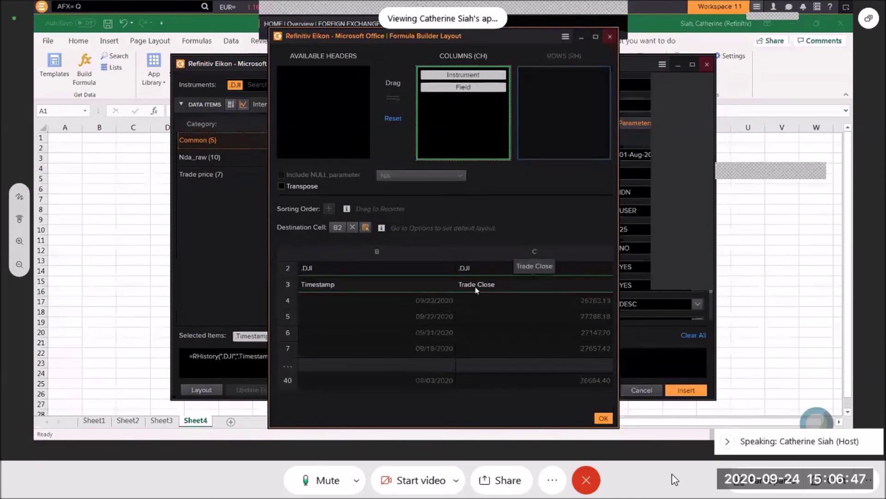
{"action": "left_click", "coordinate": [603, 418]}
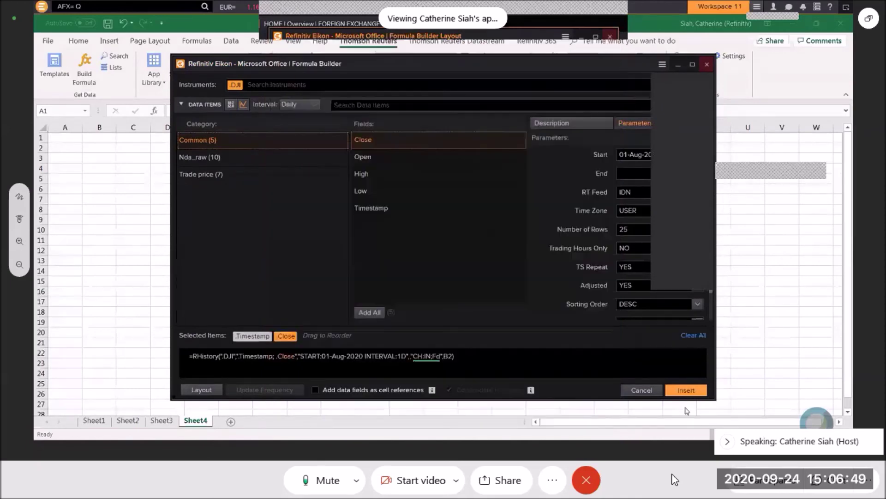
- Insert the formula into Sheet4 and fit column B's width to its timestamps
{"action": "left_click", "coordinate": [686, 390]}
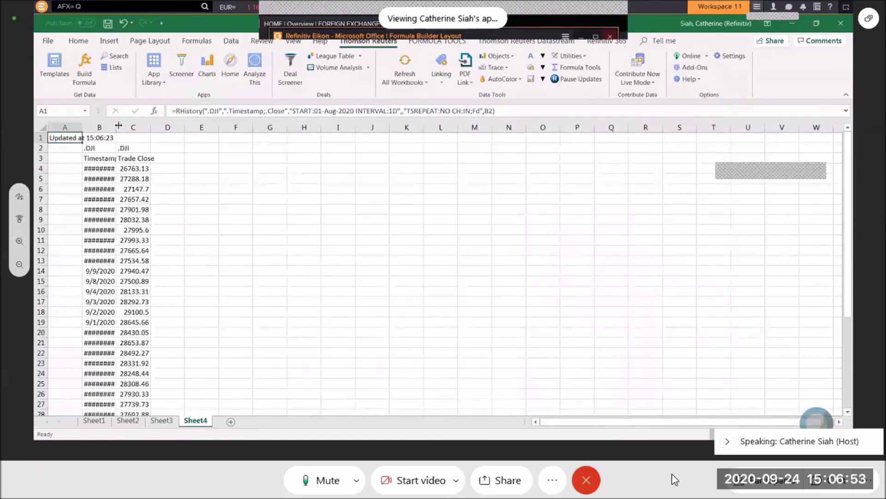
{"action": "double_click", "coordinate": [119, 125]}
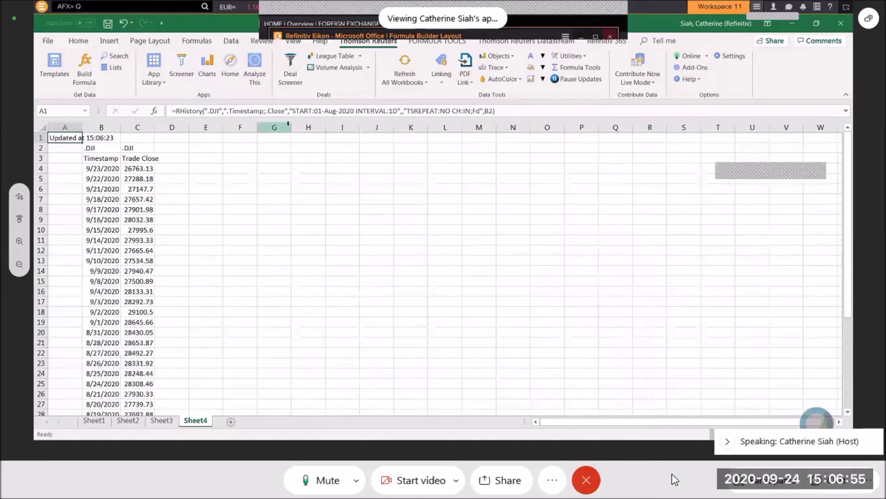
- Change the instrument in cell A1's RHistory formula to .KLSE
{"action": "left_click", "coordinate": [217, 110]}
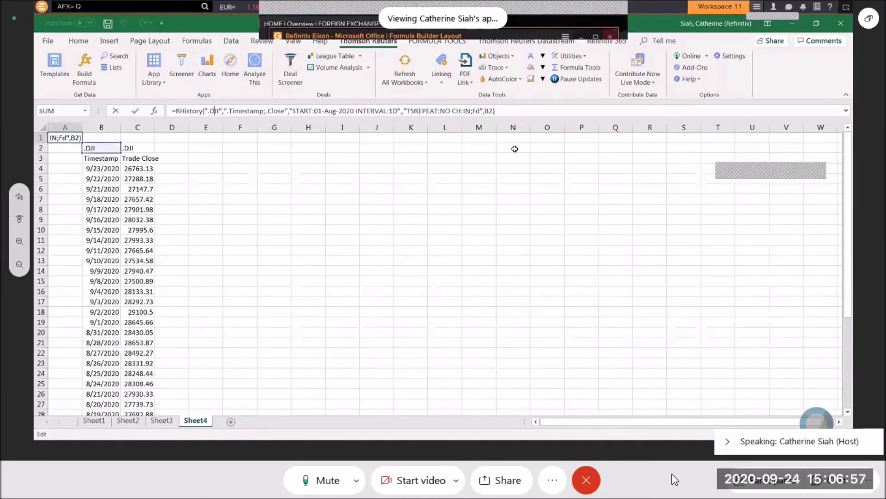
{"action": "key", "text": "Delete"}
{"action": "key", "text": "Delete"}
{"action": "key", "text": "Delete"}
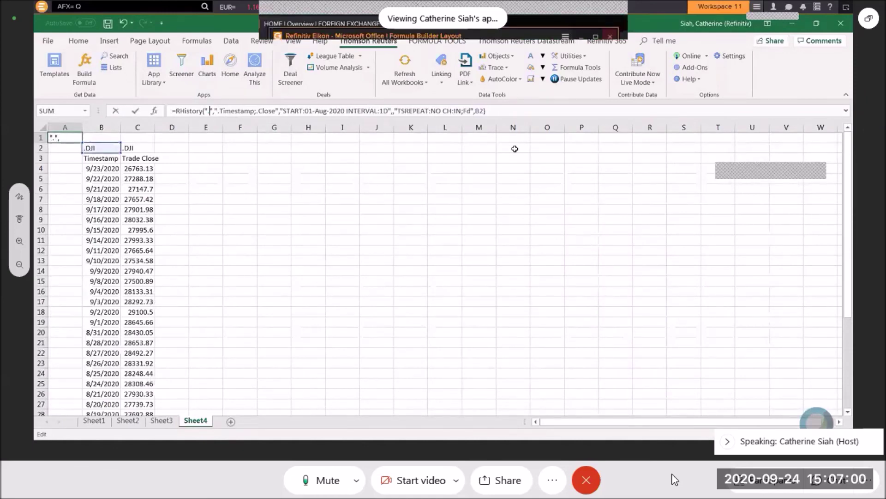
{"action": "type", "text": "SPX"}
{"action": "key", "text": "Return"}
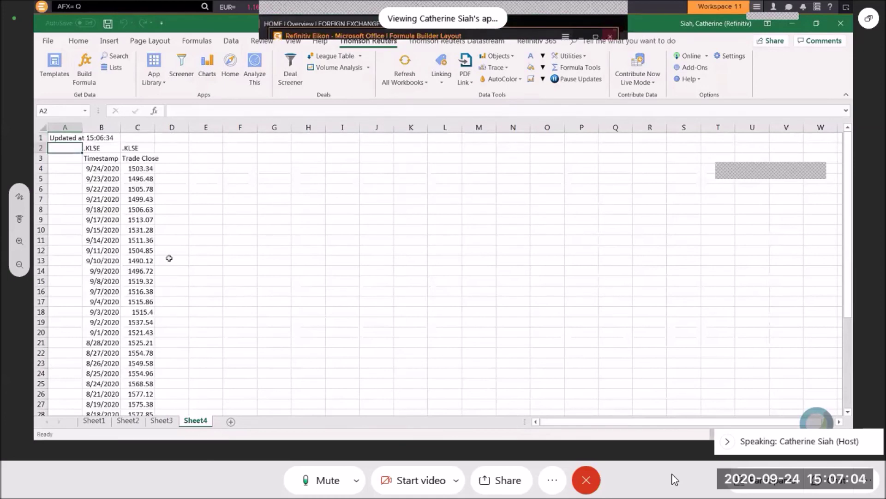
- Copy columns A through C and paste them starting at column E
{"action": "left_click_drag", "start_coordinate": [64, 128], "coordinate": [141, 137]}
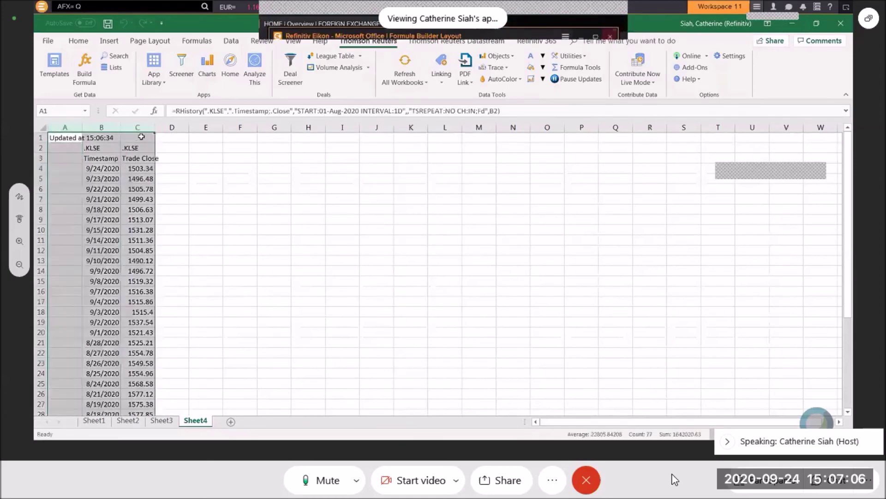
{"action": "right_click", "coordinate": [141, 137]}
{"action": "left_click", "coordinate": [170, 155]}
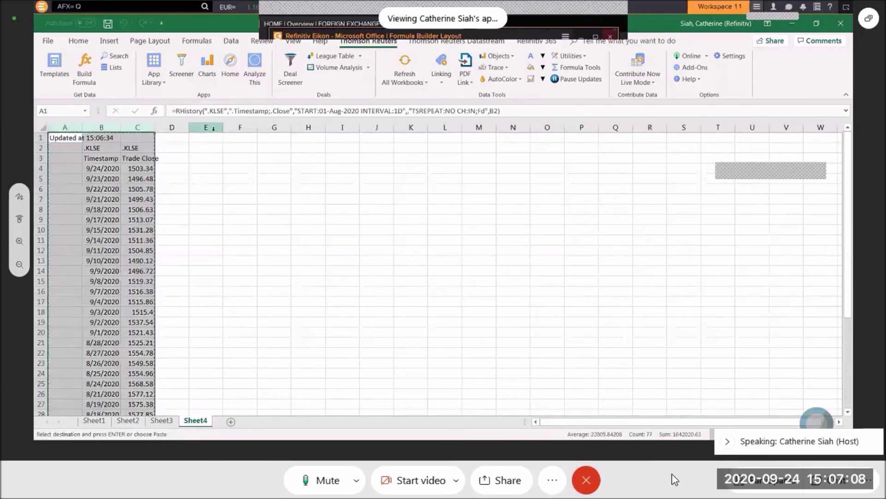
{"action": "left_click", "coordinate": [213, 129]}
{"action": "right_click", "coordinate": [214, 130]}
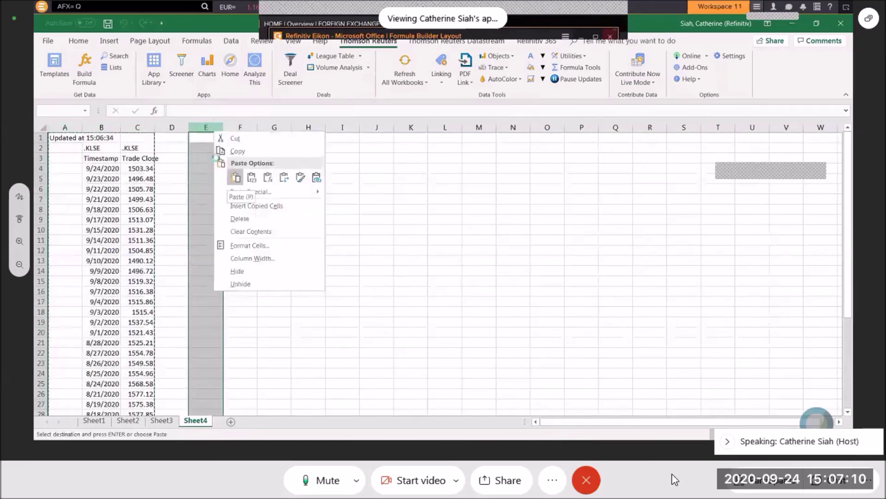
{"action": "left_click", "coordinate": [237, 178]}
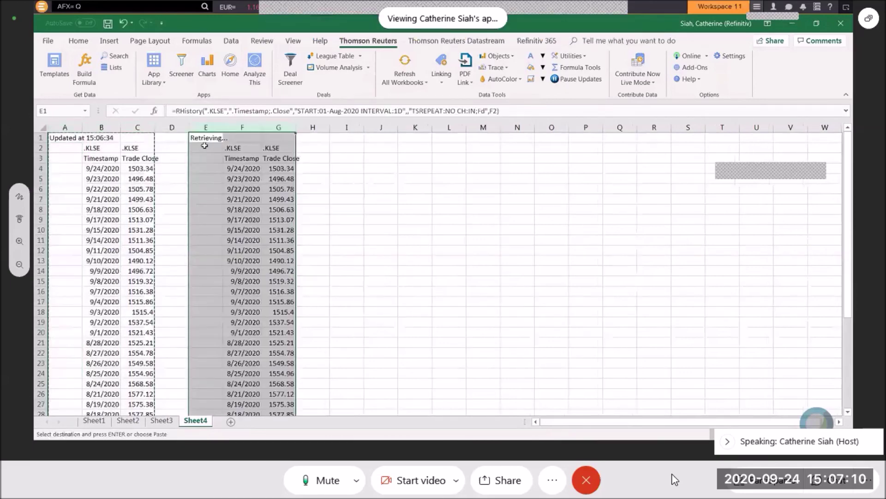
- Change the instrument in cell E1's copied RHistory formula to .DJI
{"action": "left_click", "coordinate": [210, 111]}
{"action": "key", "text": "Delete"}
{"action": "key", "text": "Delete"}
{"action": "key", "text": "Delete"}
{"action": "key", "text": "Delete"}
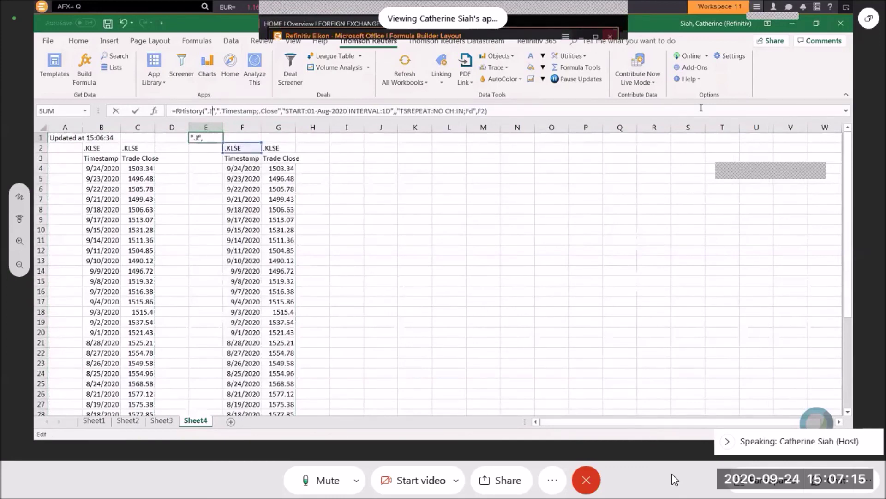
{"action": "type", "text": "DJI"}
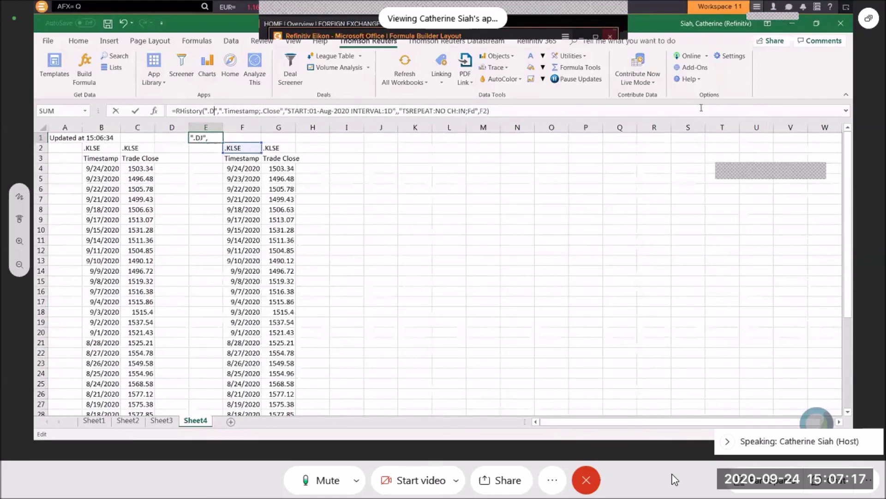
{"action": "key", "text": "Return"}
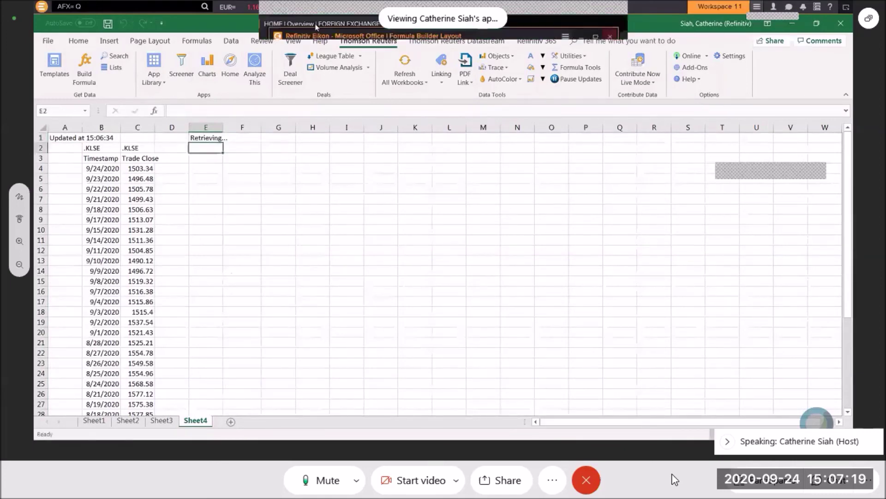
- Change the start date in cell E1's formula to 01-SEP-2020
{"action": "left_click", "coordinate": [201, 138]}
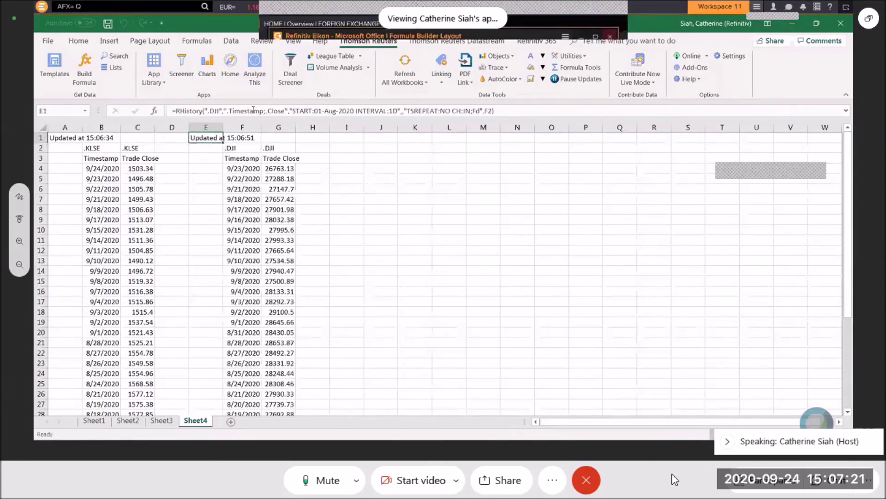
{"action": "left_click", "coordinate": [325, 111]}
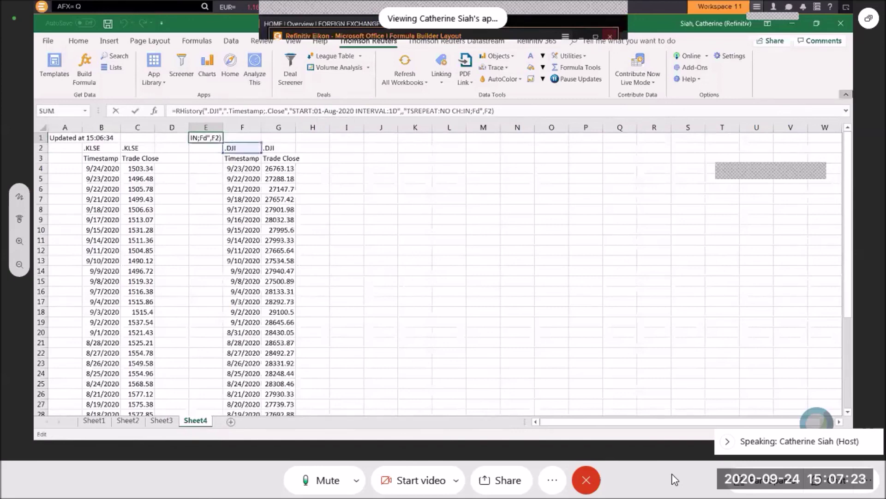
{"action": "key", "text": "Delete"}
{"action": "key", "text": "Delete"}
{"action": "key", "text": "Delete"}
{"action": "type", "text": "SEP"}
{"action": "key", "text": "Return"}
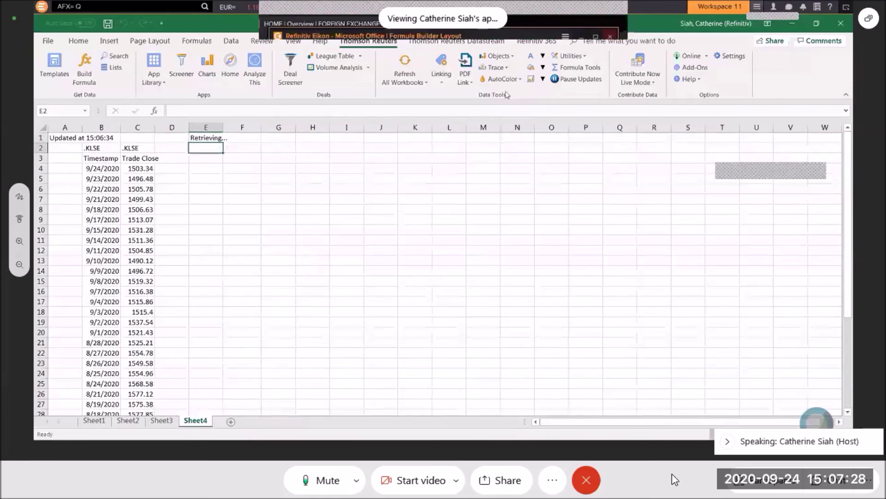
- Change the interval in cell E1's formula to weekly, 1W
{"action": "left_click", "coordinate": [205, 138]}
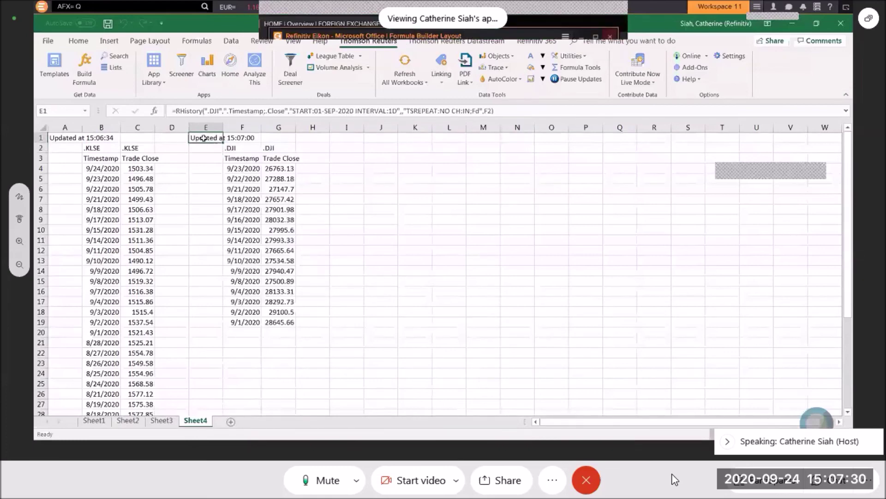
{"action": "left_click", "coordinate": [400, 110]}
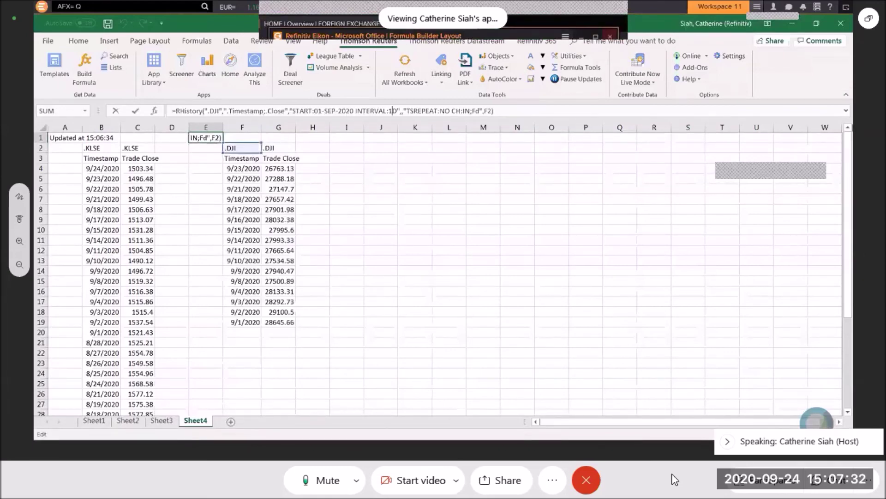
{"action": "key", "text": "Delete"}
{"action": "type", "text": "W"}
{"action": "key", "text": "Return"}
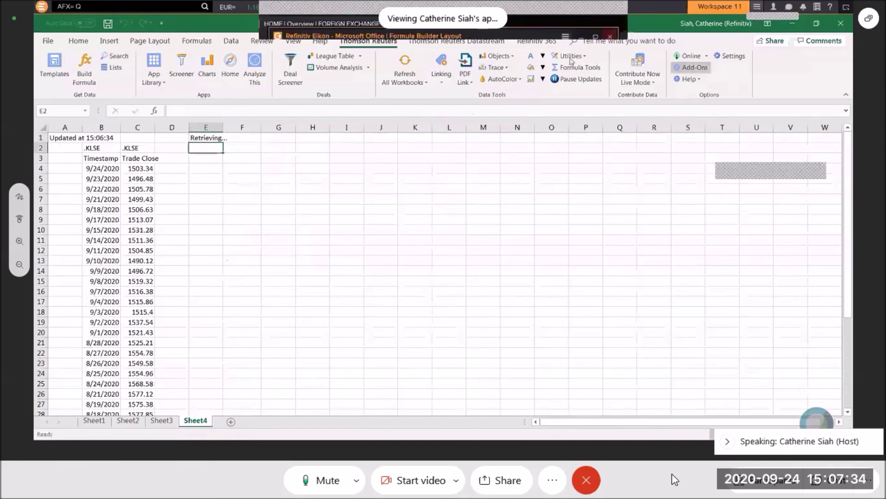
- Restore the interval in cell E1's formula to daily, 1D
{"action": "left_click", "coordinate": [211, 138]}
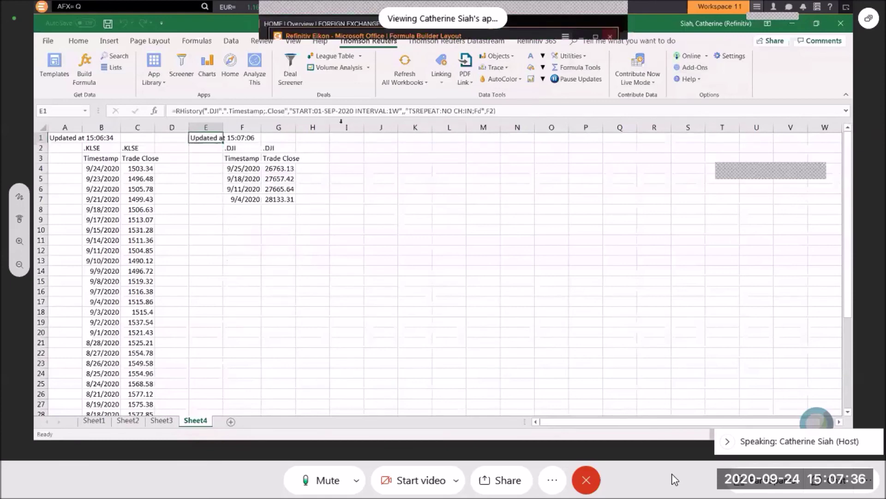
{"action": "left_click", "coordinate": [396, 112]}
{"action": "key", "text": "BackSpace"}
{"action": "type", "text": "D"}
{"action": "key", "text": "Return"}
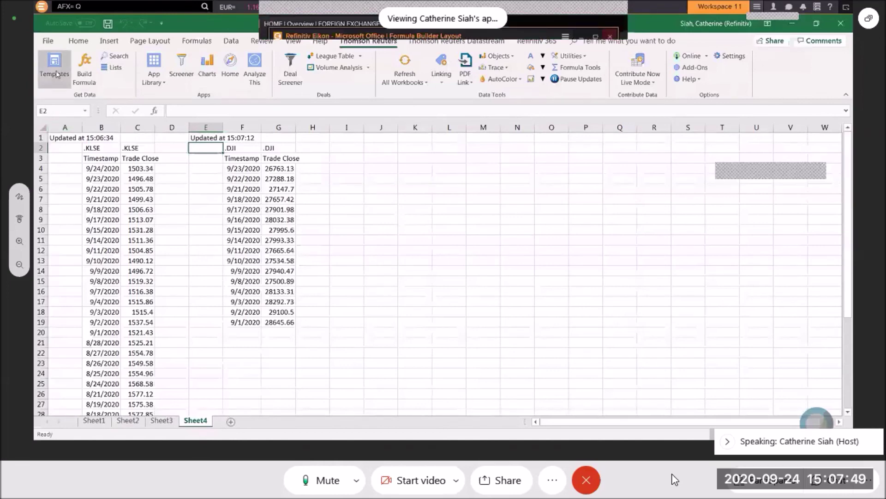
- Select cell J1, view the Excel Template Library and close it
{"action": "left_click", "coordinate": [375, 138]}
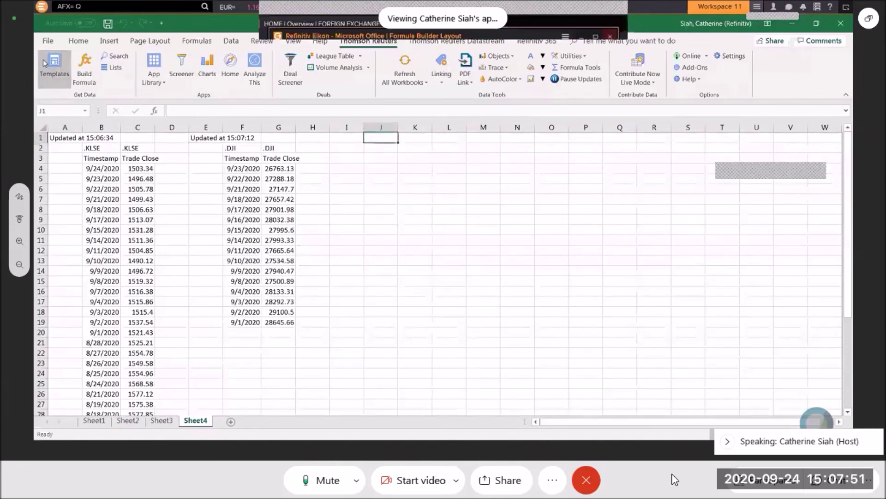
{"action": "left_click", "coordinate": [45, 63]}
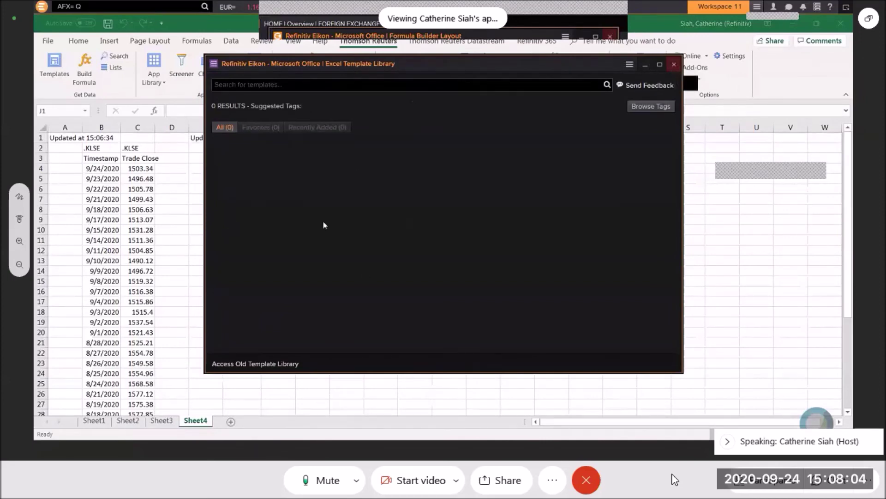
{"action": "left_click", "coordinate": [675, 64]}
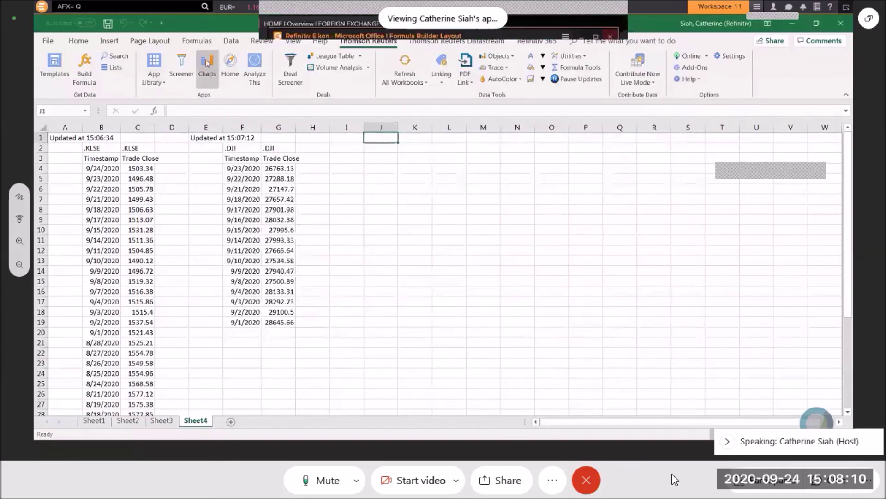
- Insert an Eikon financial chart at cell J1 and enlarge it to span columns J to W
{"action": "left_click", "coordinate": [206, 70]}
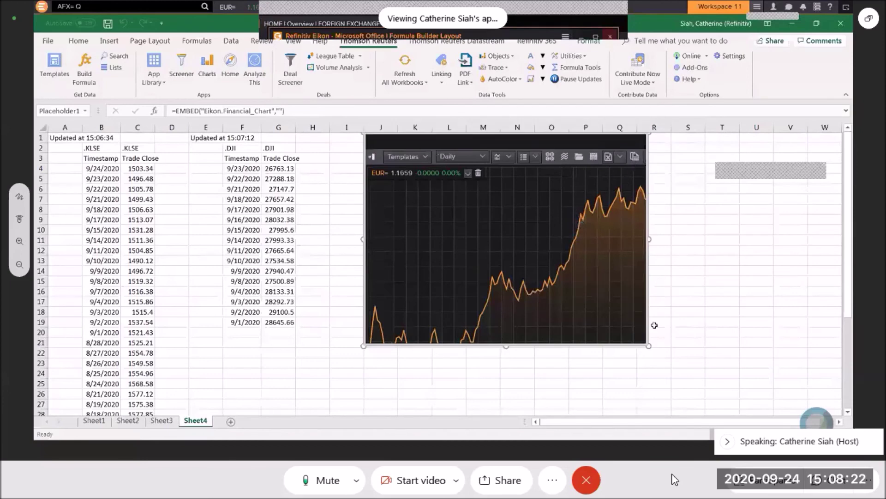
{"action": "left_click_drag", "start_coordinate": [649, 346], "coordinate": [843, 440]}
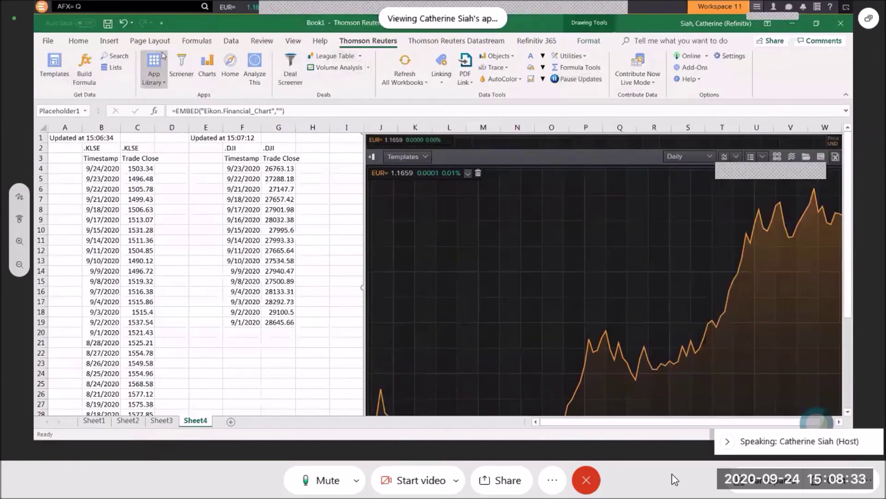
{"action": "left_click", "coordinate": [158, 81]}
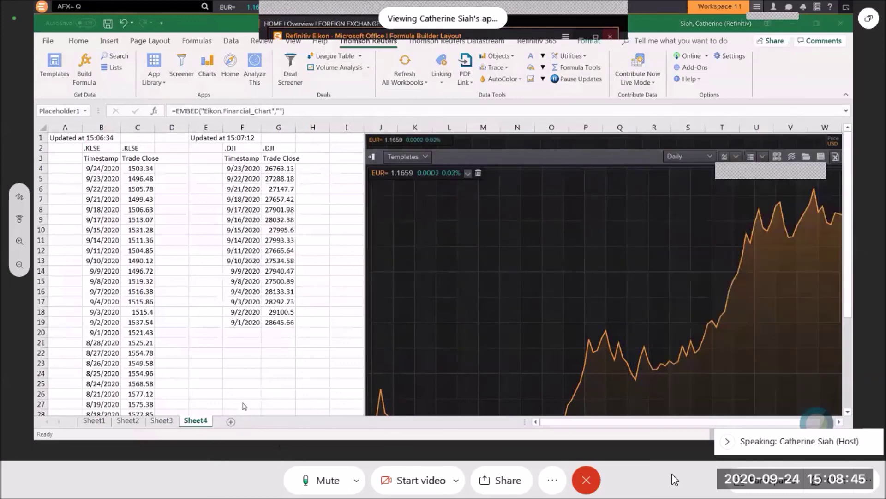
- Switch to Refinitiv Eikon, bring up the EUR= Chart window over the Foreign Exchange page and close it
{"action": "left_click", "coordinate": [251, 397]}
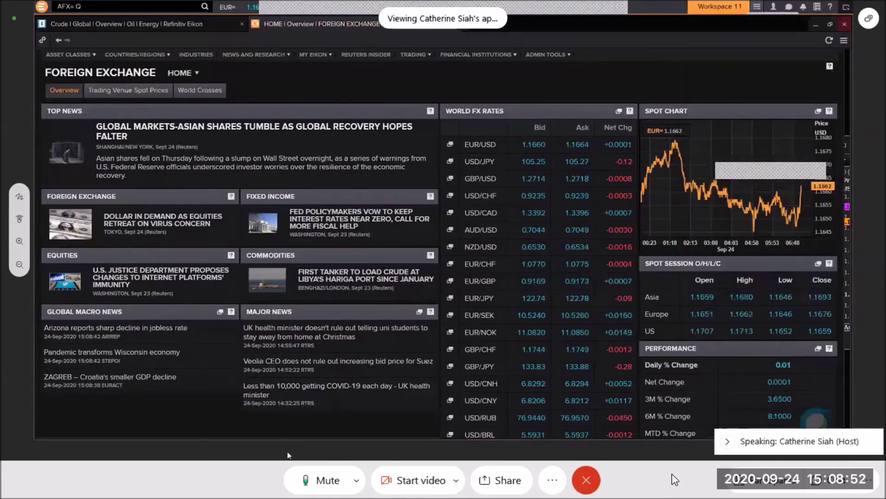
{"action": "left_click", "coordinate": [392, 420]}
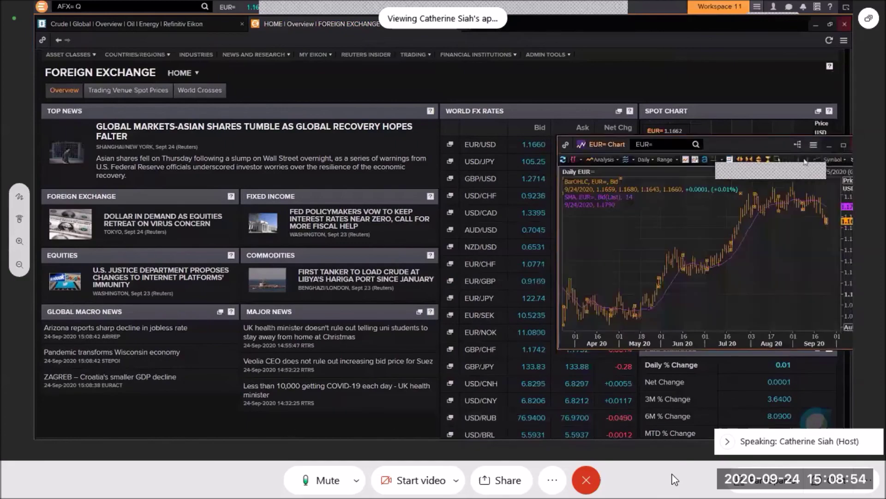
{"action": "left_click_drag", "start_coordinate": [767, 150], "coordinate": [544, 160]}
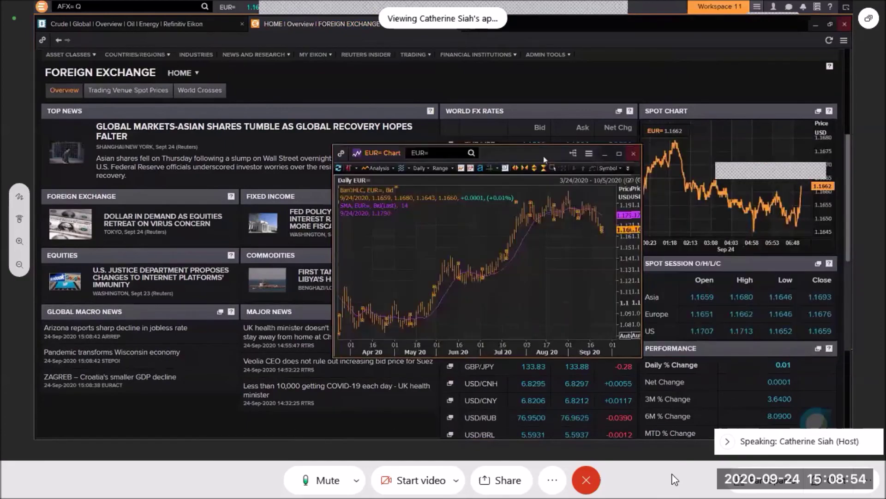
{"action": "left_click", "coordinate": [633, 155]}
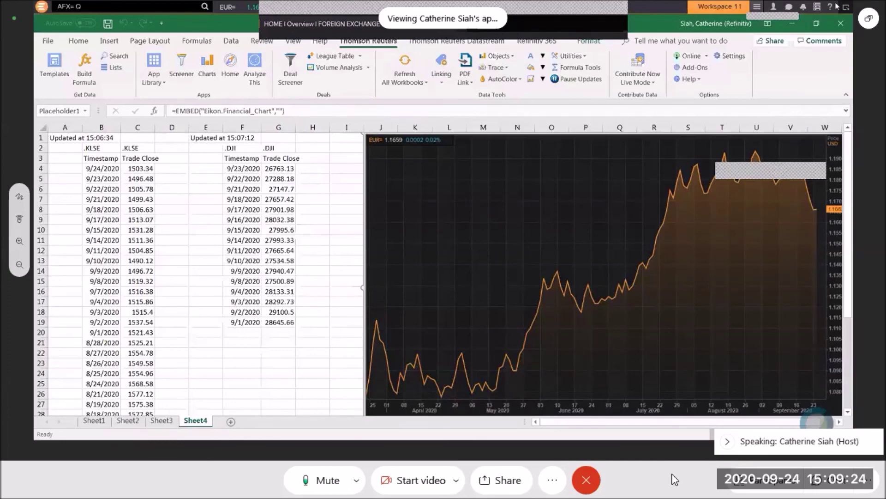
- Return to the Excel workbook Book1 and close it without saving the changes
{"action": "left_click", "coordinate": [710, 10]}
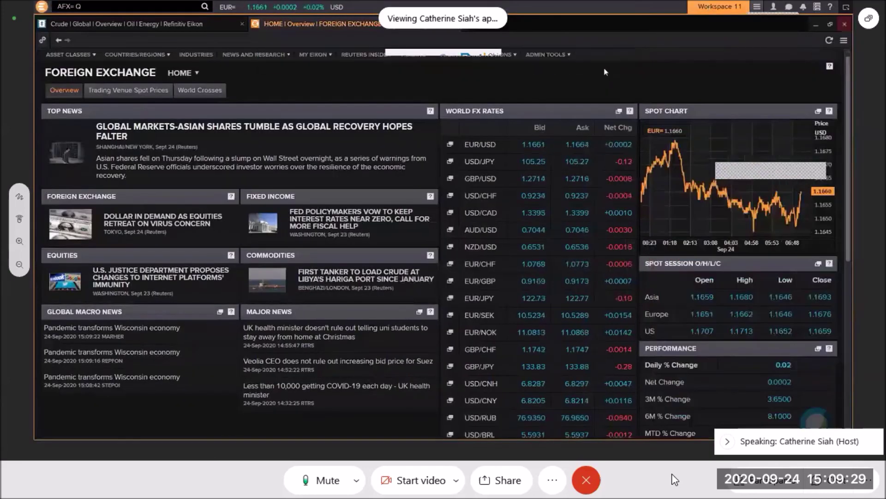
{"action": "left_click", "coordinate": [195, 447]}
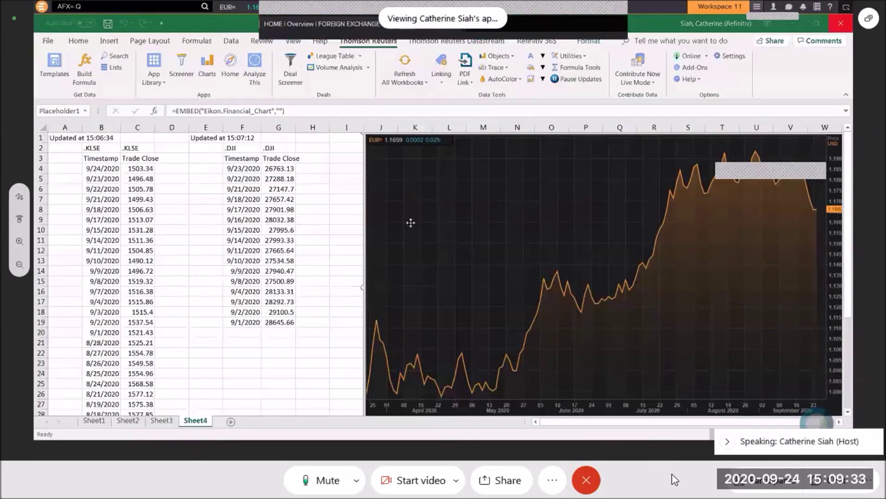
{"action": "key", "text": "alt+F4"}
{"action": "left_click", "coordinate": [444, 245]}
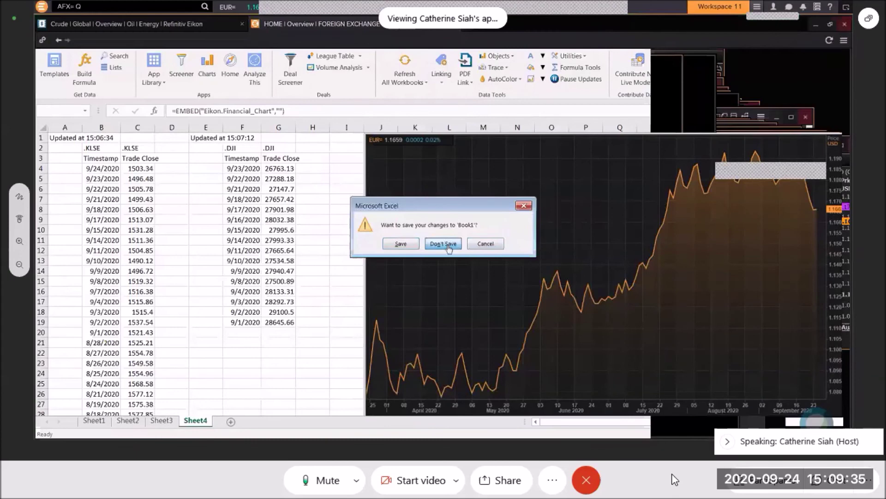